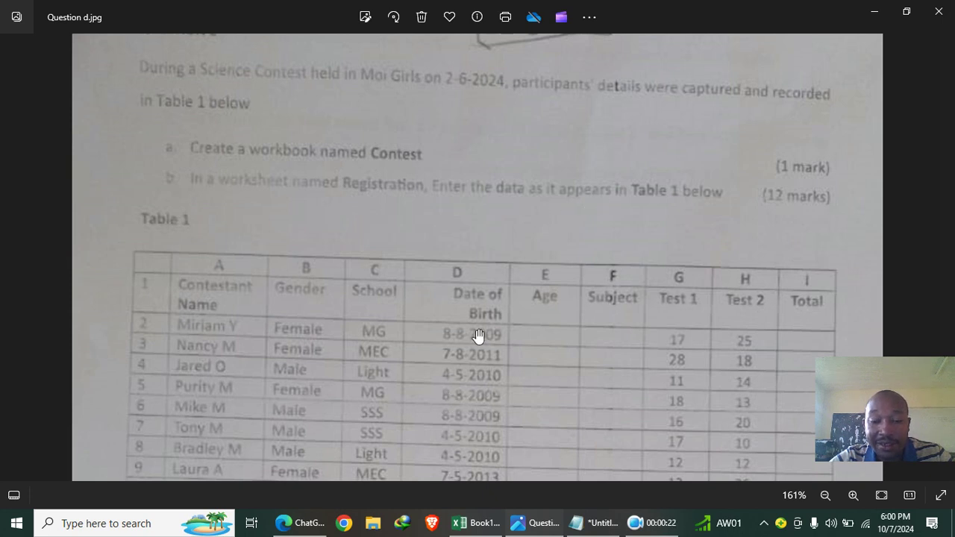
# Switch to the Excel workbook and rename the worksheet Sheet1 as Registration
pyautogui.click(480, 523)
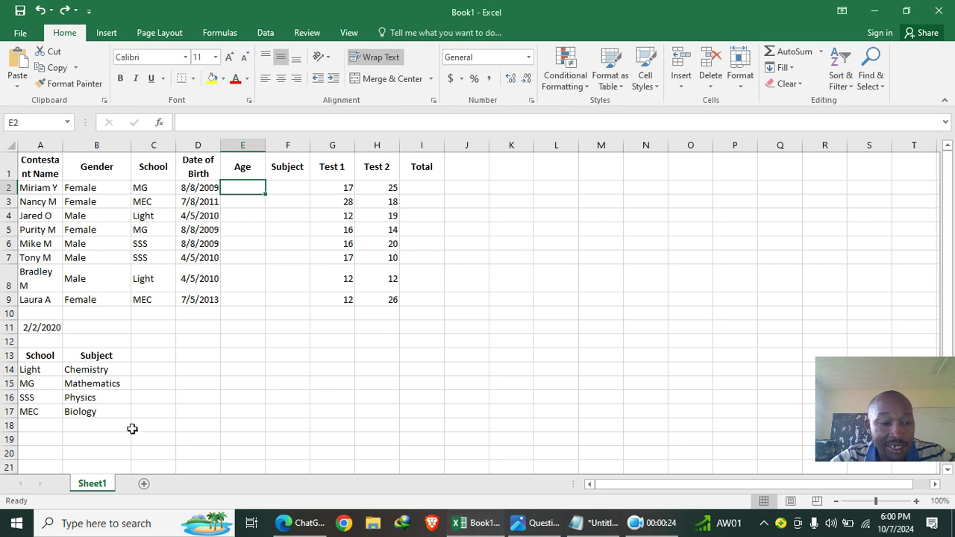
pyautogui.doubleClick(92, 485)
pyautogui.write('R')
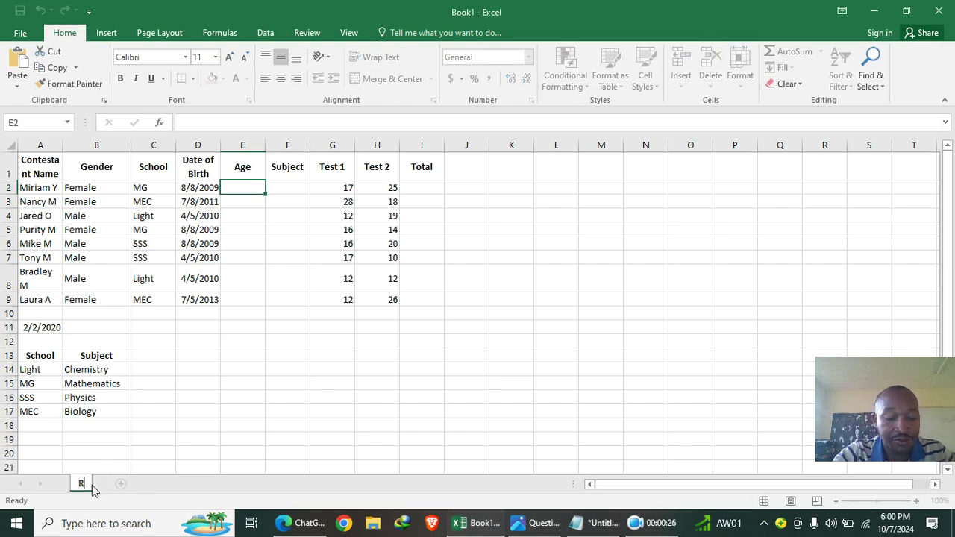
pyautogui.write('egistr')
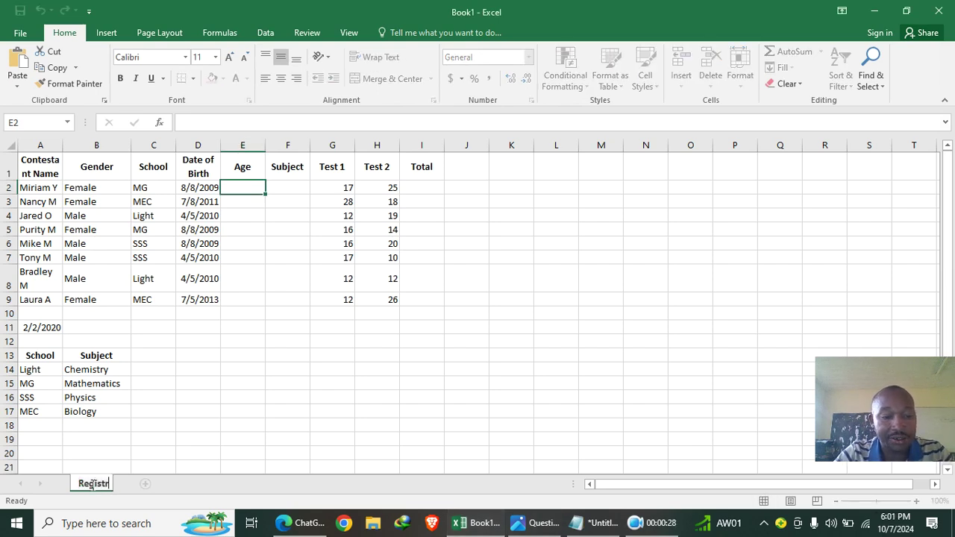
pyautogui.write('ation')
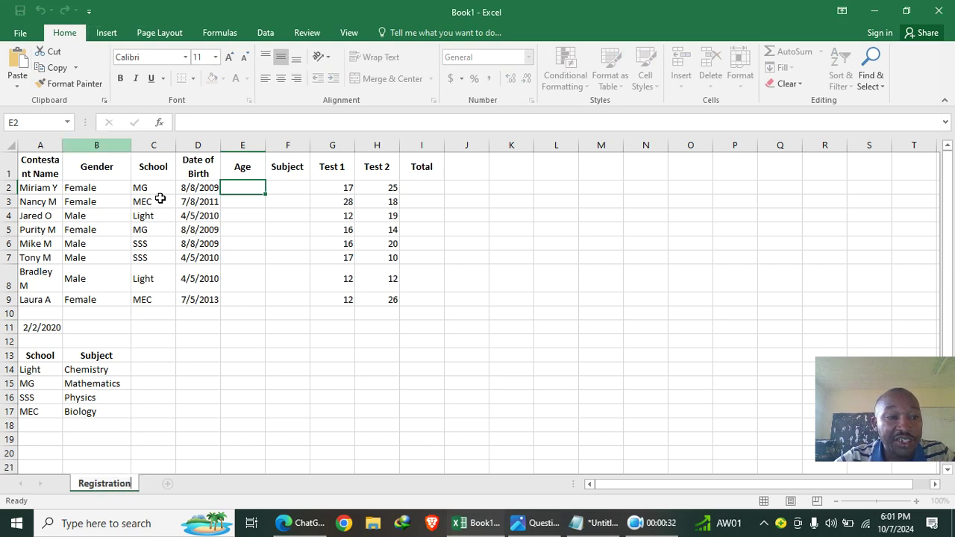
pyautogui.click(209, 381)
# Save the workbook to the Desktop under the file name Contest
pyautogui.click(39, 10)
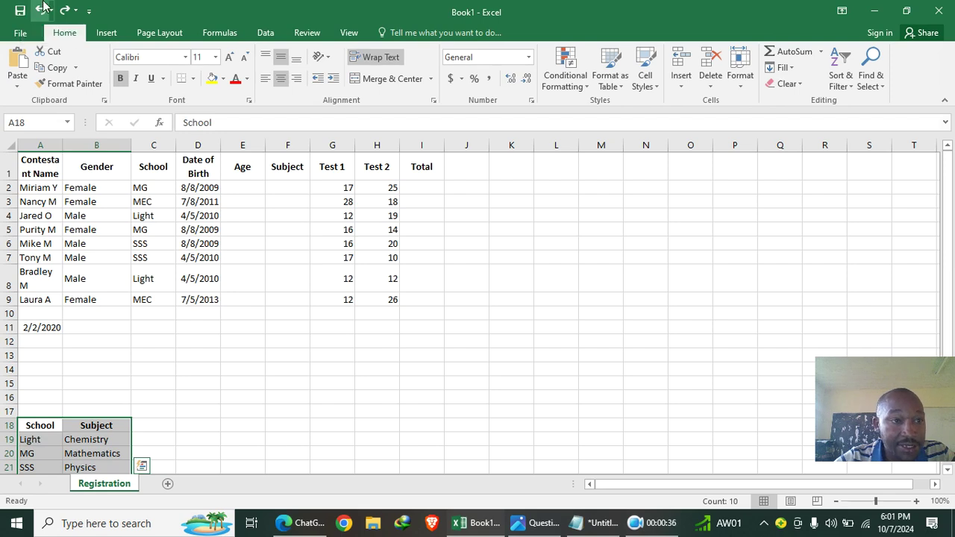
pyautogui.click(65, 10)
pyautogui.click(20, 10)
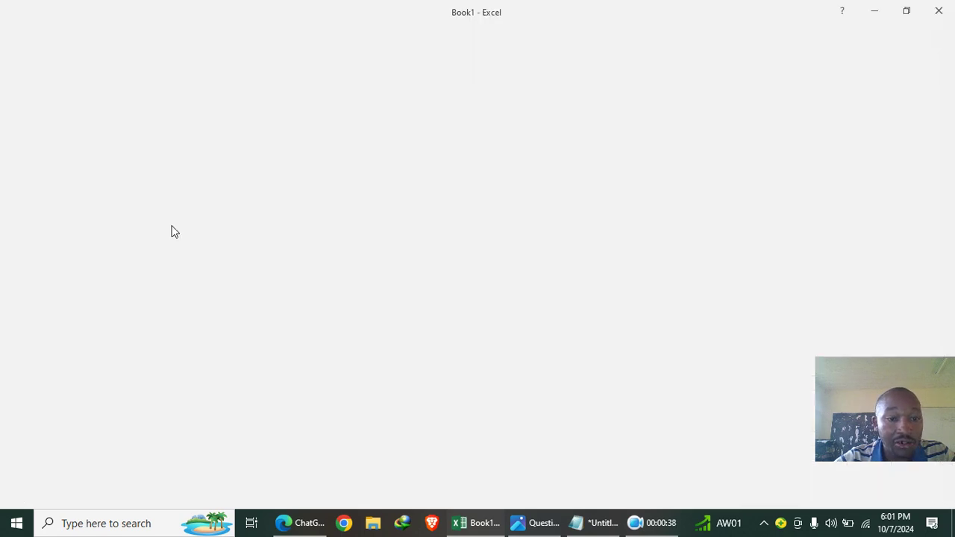
pyautogui.click(206, 220)
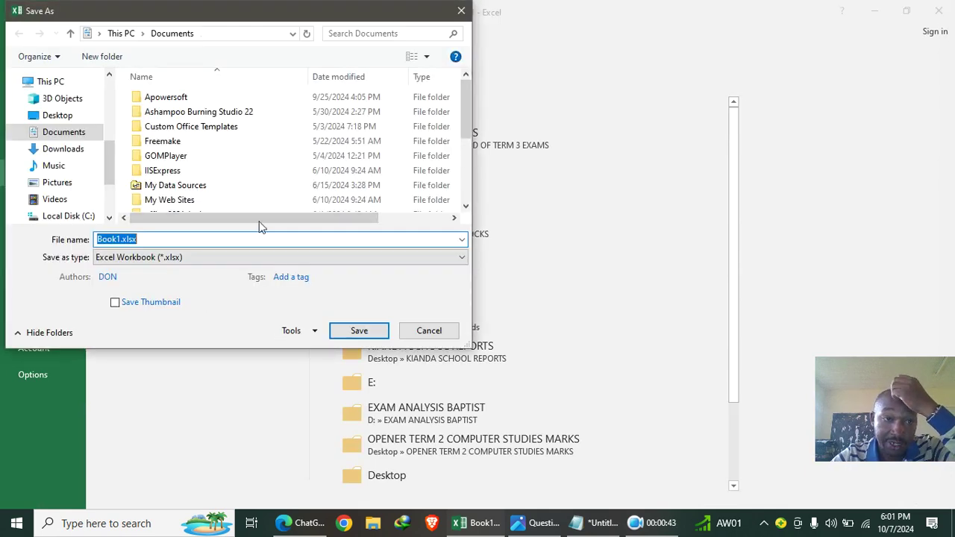
pyautogui.click(59, 118)
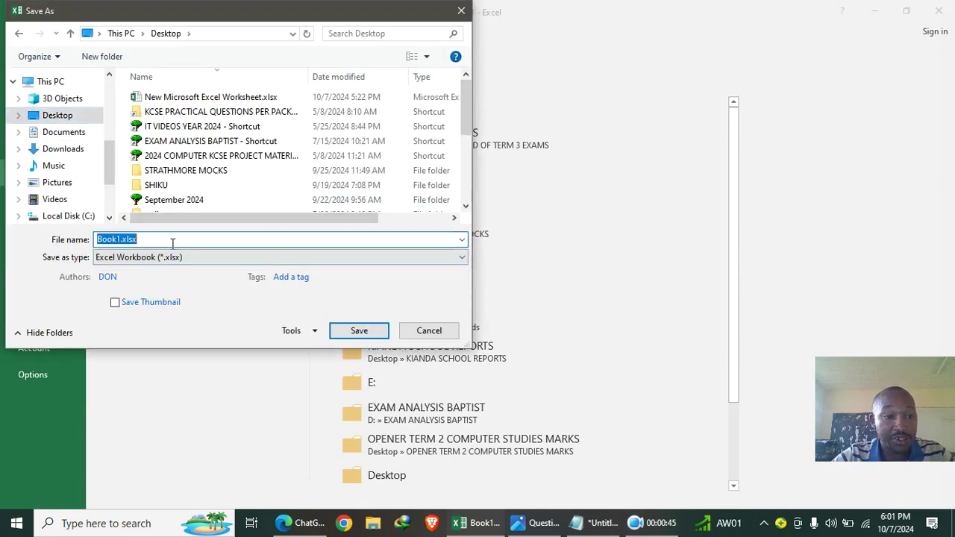
pyautogui.write('Contest')
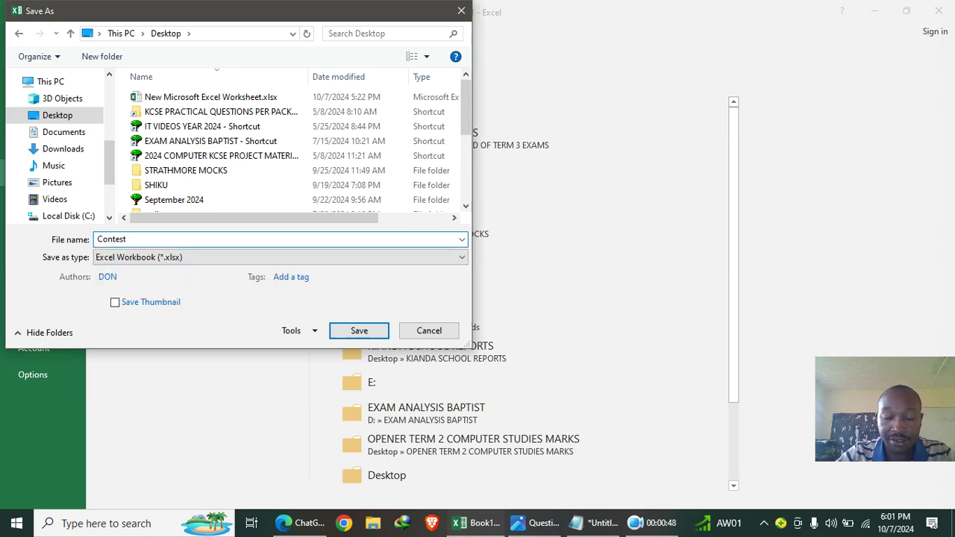
pyautogui.press('Return')
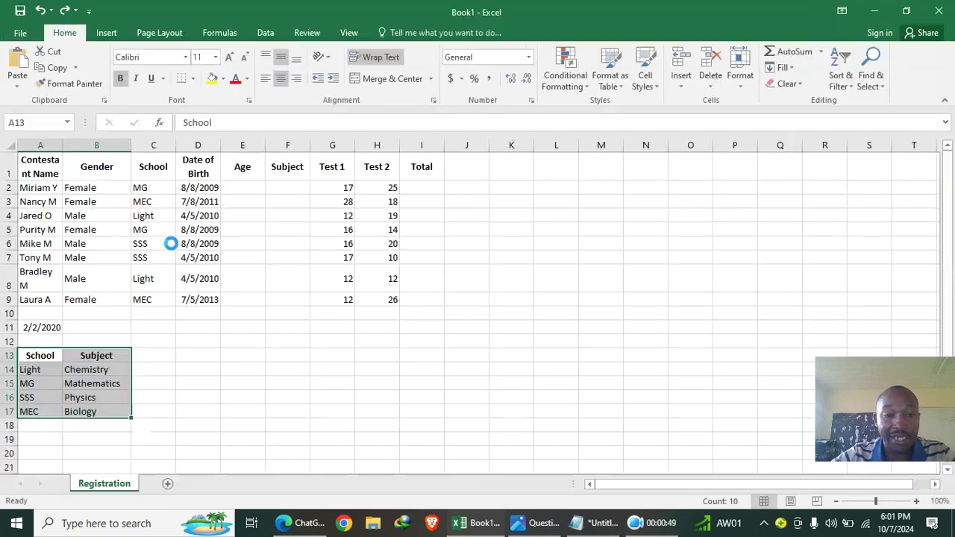
# Consult task c in the question image, and set data validation on G2:H10 in Excel for whole numbers between 1 and 30
pyautogui.click(545, 526)
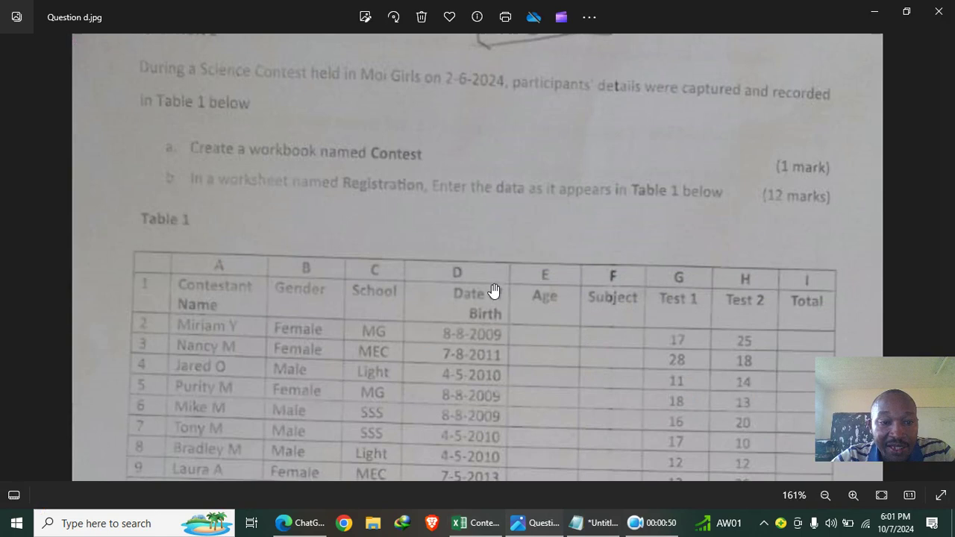
pyautogui.scroll(-3, 304, 284)
pyautogui.scroll(-3, 346, 255)
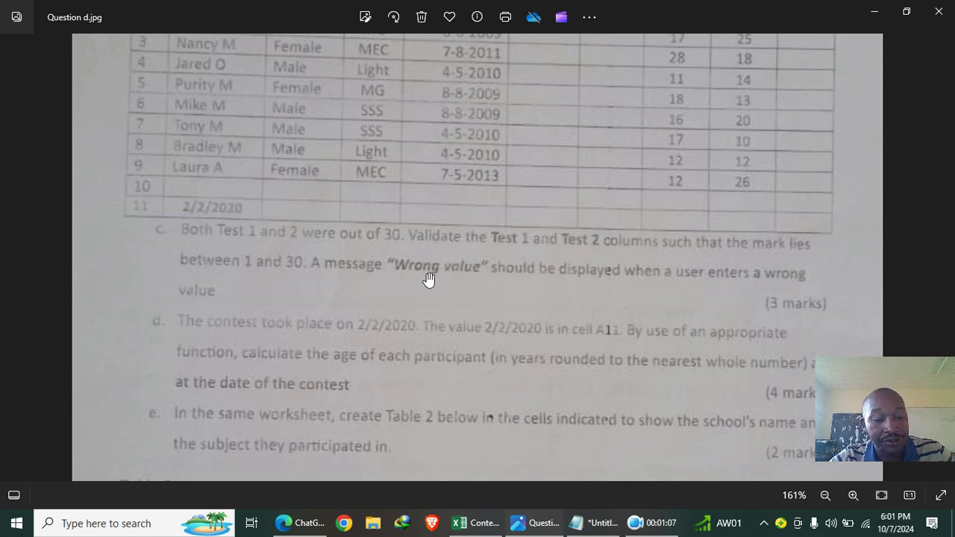
pyautogui.click(478, 523)
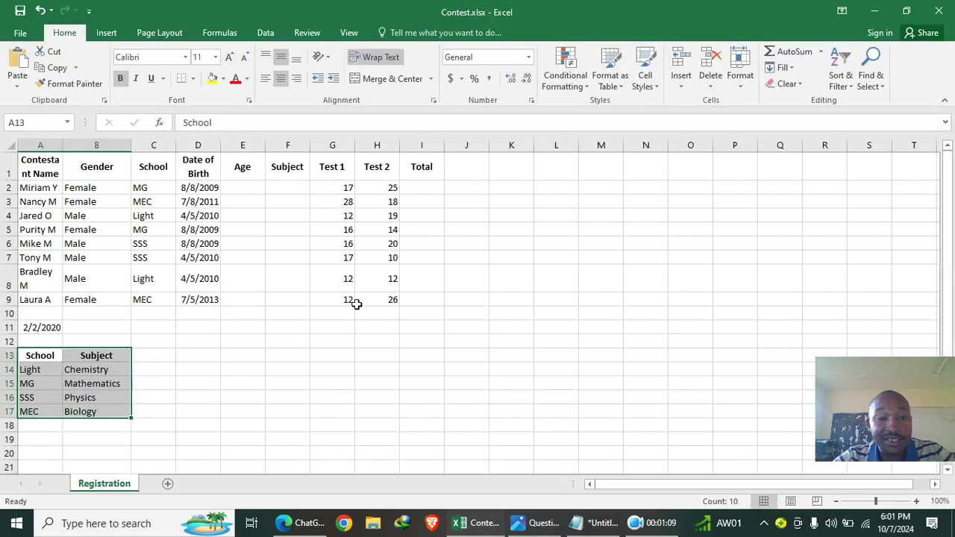
pyautogui.moveTo(335, 187); pyautogui.dragTo(394, 306)
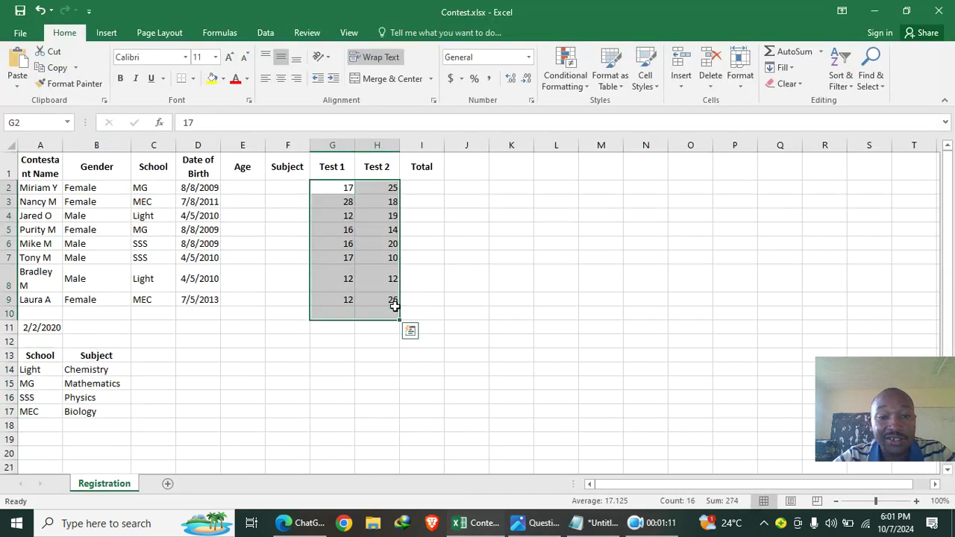
pyautogui.click(273, 36)
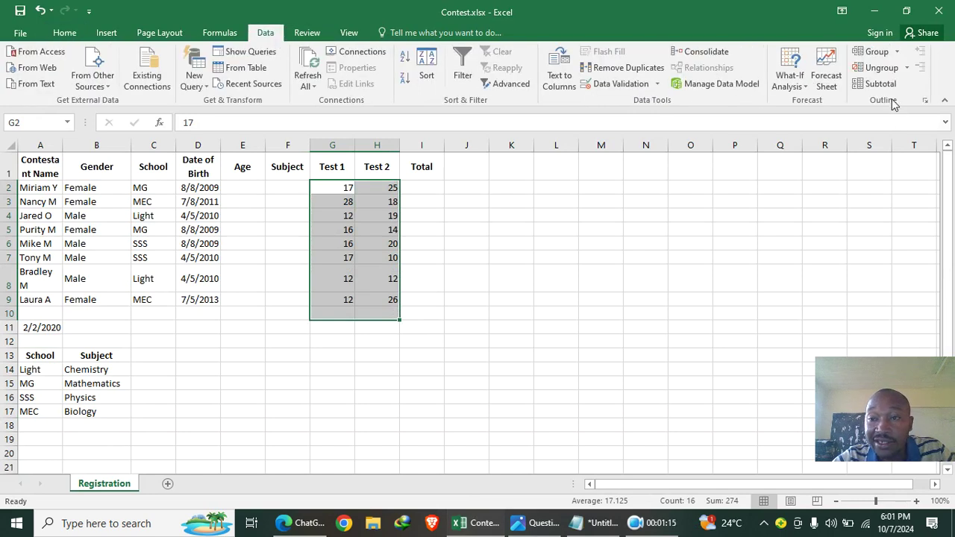
pyautogui.click(609, 86)
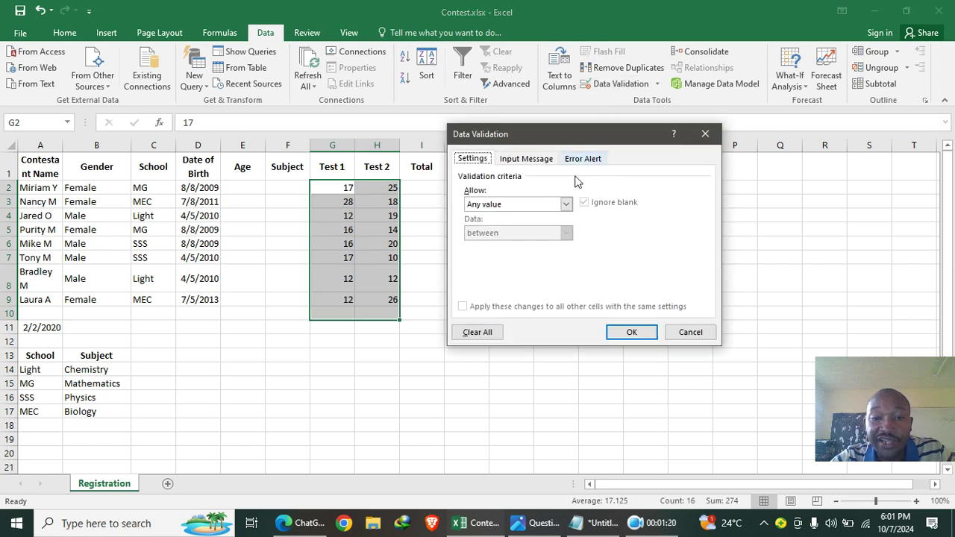
pyautogui.click(557, 206)
pyautogui.click(537, 226)
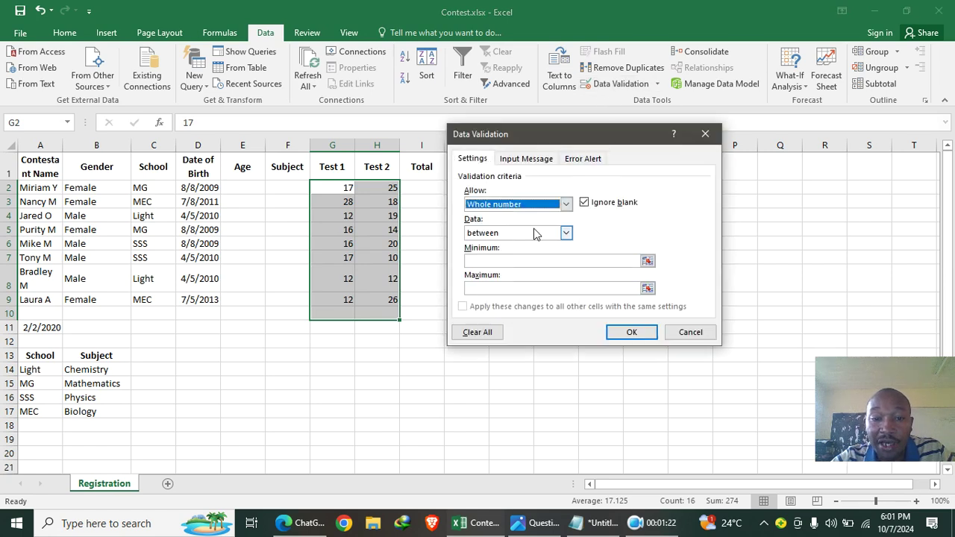
pyautogui.click(488, 259)
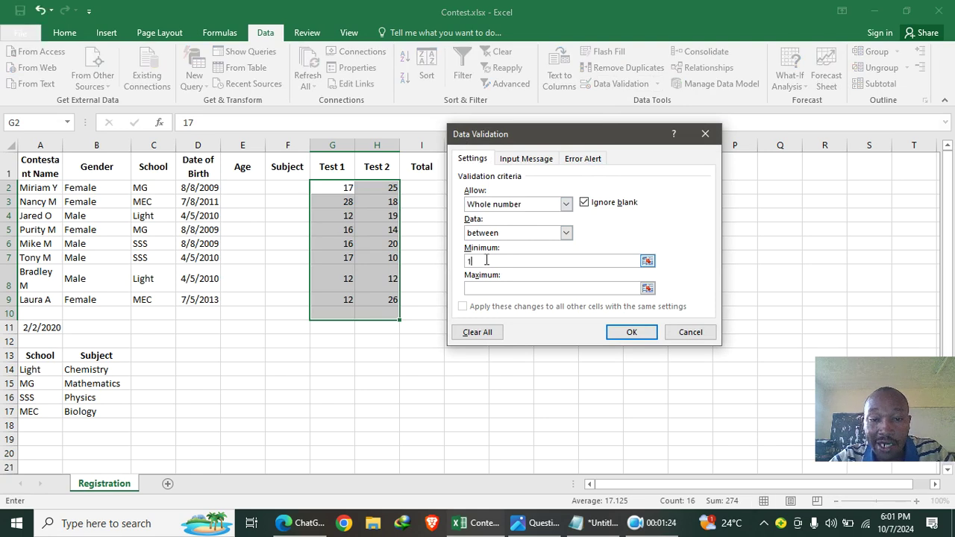
pyautogui.click(494, 287)
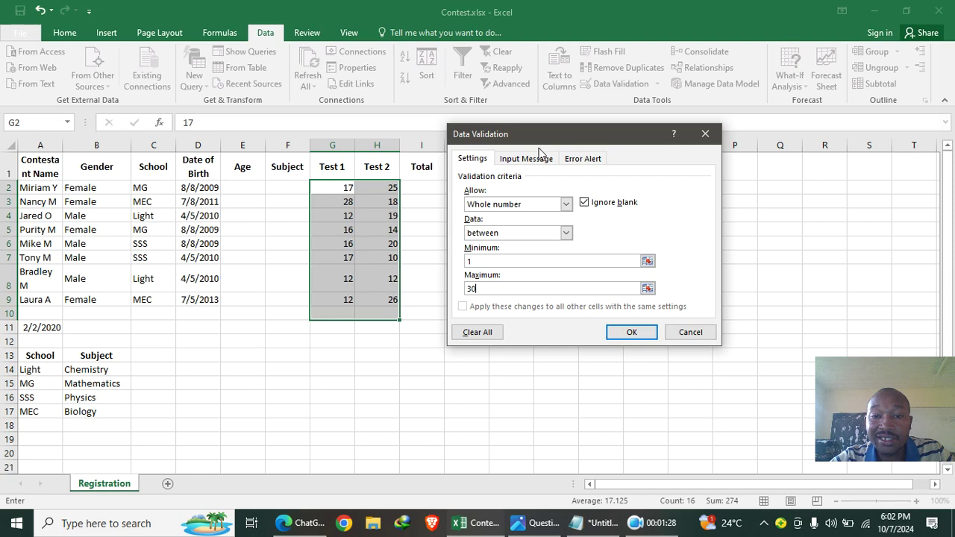
# Give the validation a Stop error alert titled "WRONG VALUE!" and apply the rule to the Test 1 and Test 2 cells
pyautogui.click(579, 164)
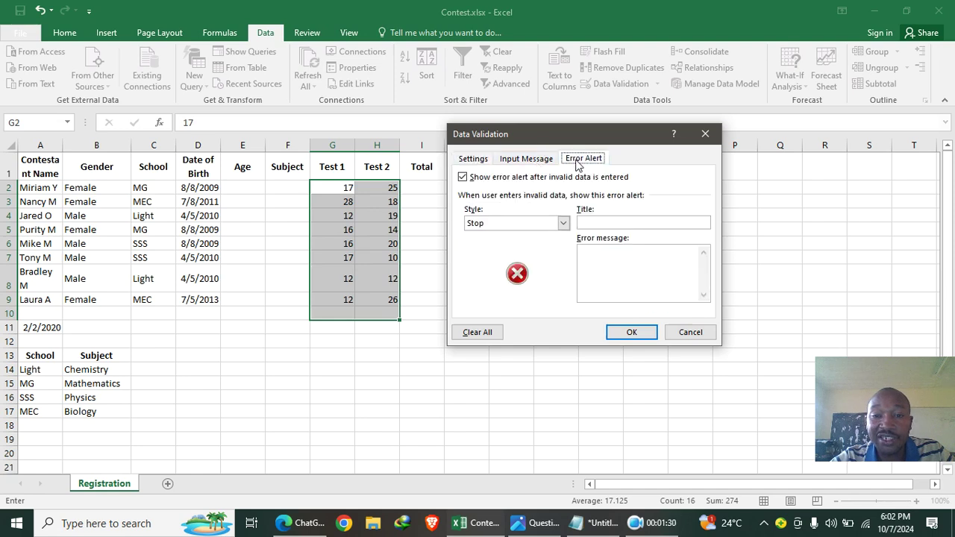
pyautogui.click(610, 224)
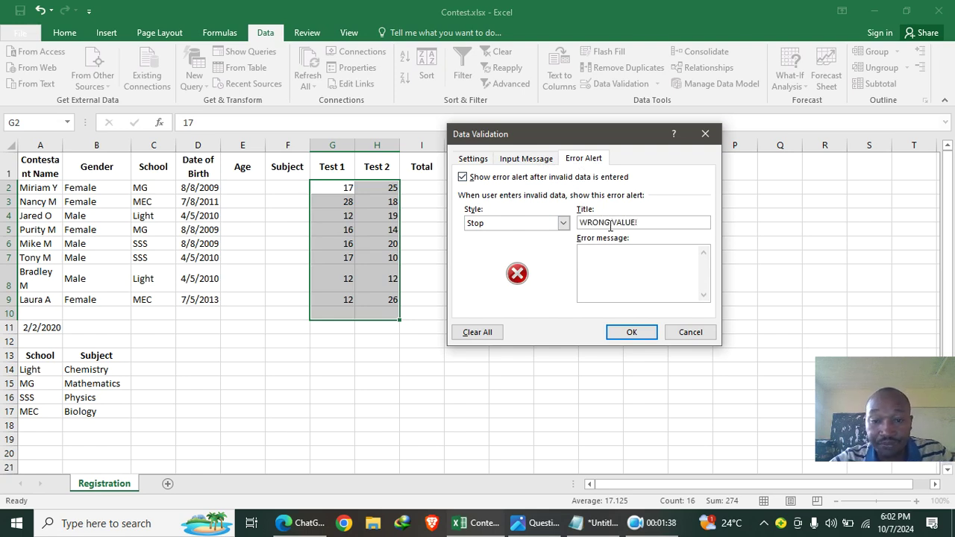
pyautogui.click(631, 332)
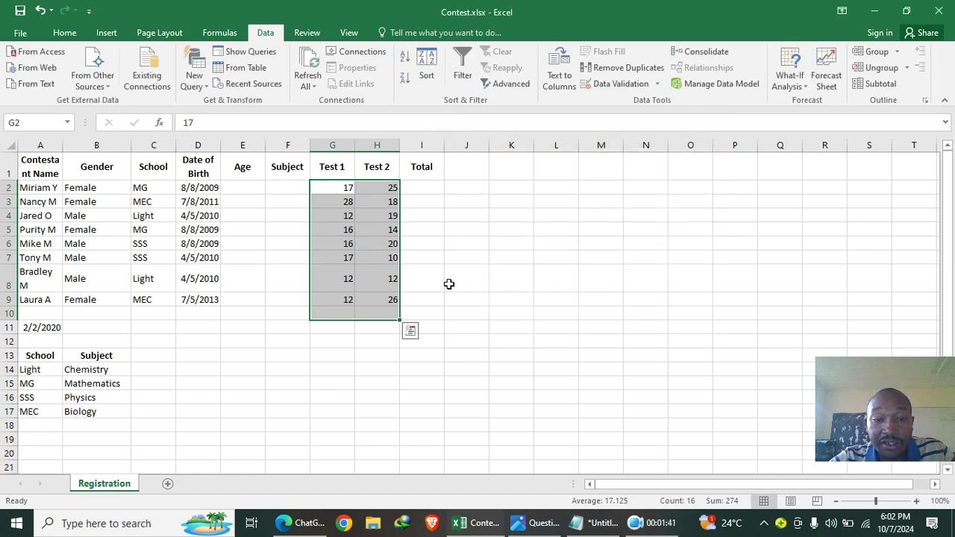
# Test the validation rule by entering 34 in cell H8, and cancel the entry
pyautogui.click(384, 281)
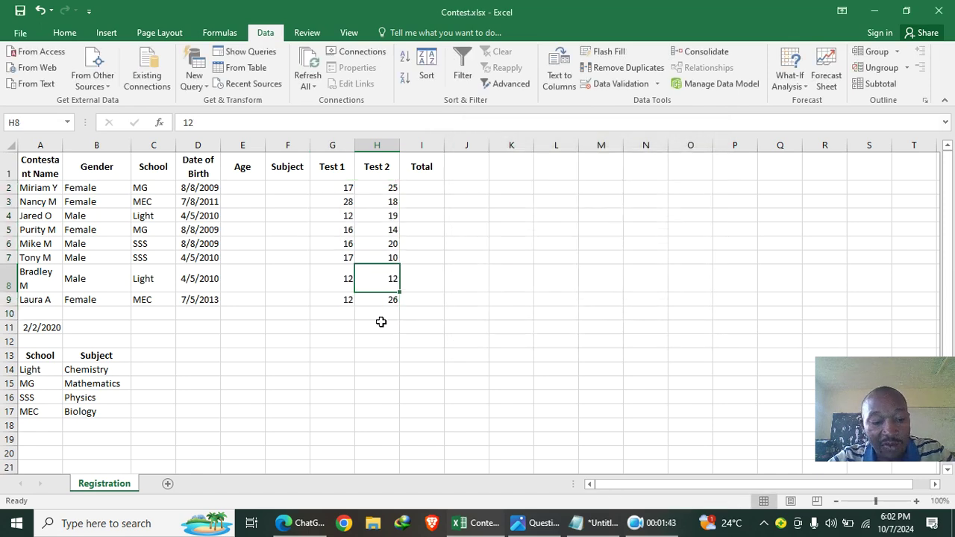
pyautogui.write('34')
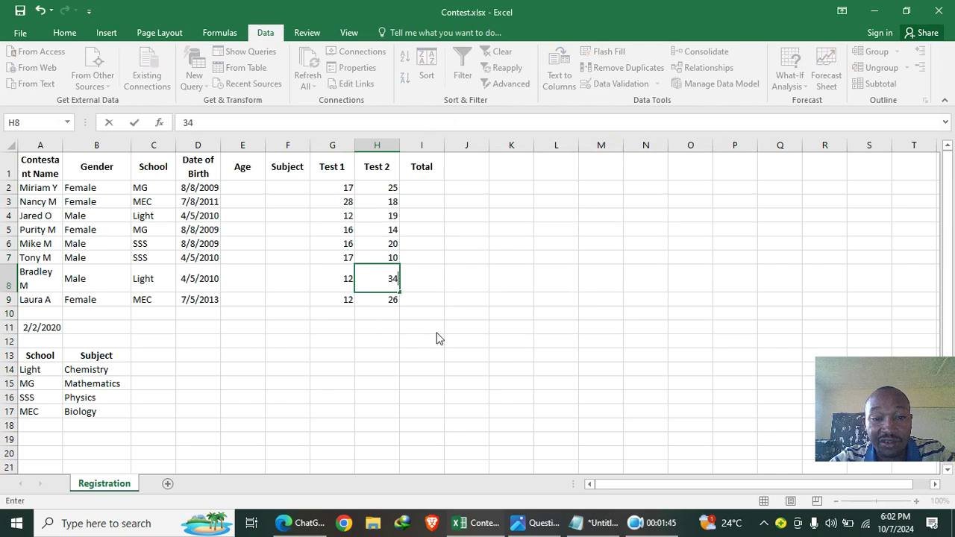
pyautogui.press('Return')
pyautogui.moveTo(357, 254); pyautogui.dragTo(396, 336)
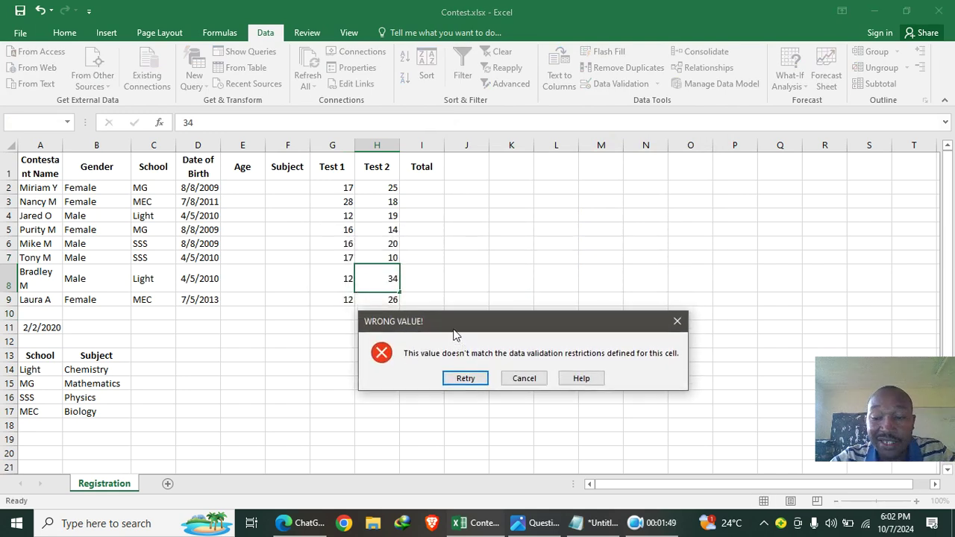
pyautogui.press('Escape')
pyautogui.click(445, 328)
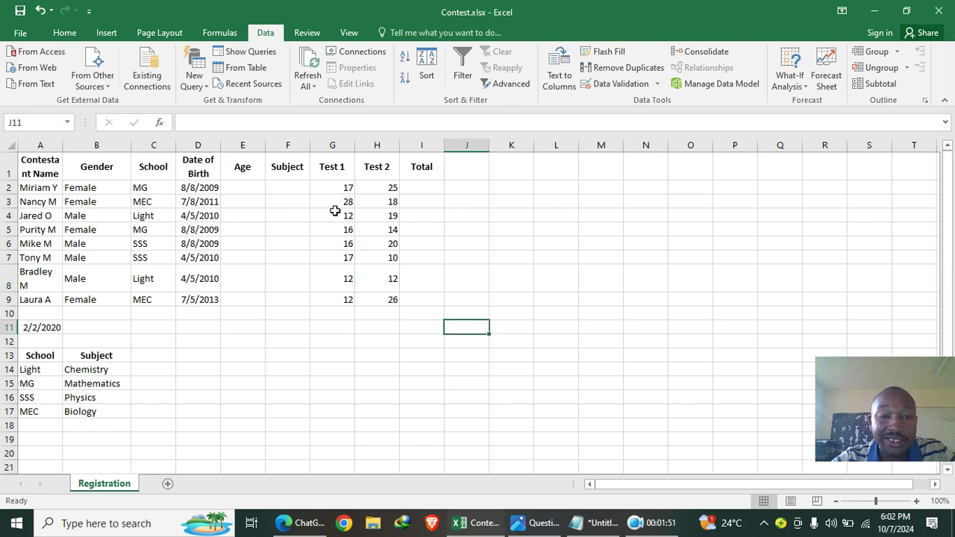
# Consult task d in the question image, and copy the formula =DATEDIF(D2, $A$11, "Y") from the Notepad note
pyautogui.click(534, 523)
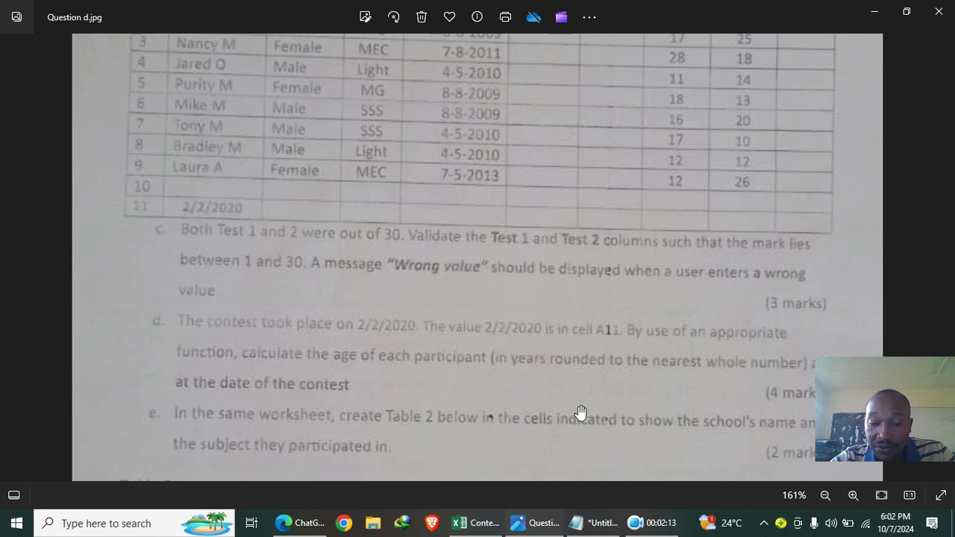
pyautogui.click(600, 524)
pyautogui.moveTo(541, 332); pyautogui.dragTo(586, 134)
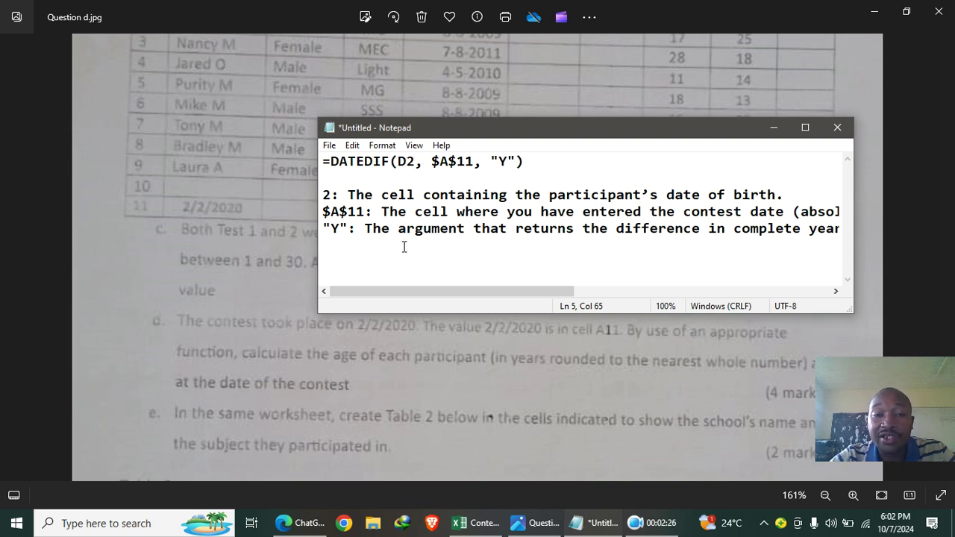
pyautogui.click(805, 127)
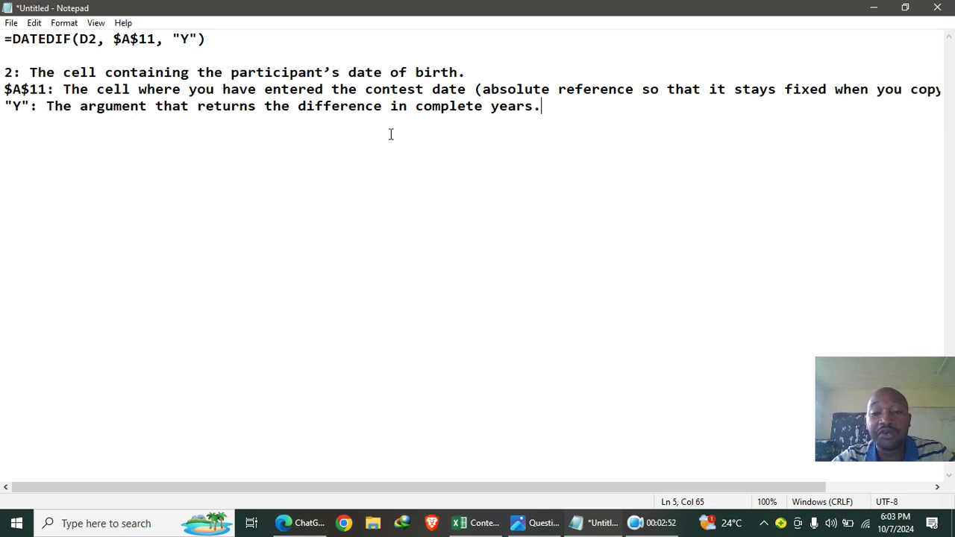
pyautogui.moveTo(206, 39); pyautogui.dragTo(3, 38)
pyautogui.hotkey('ctrl', 'c')
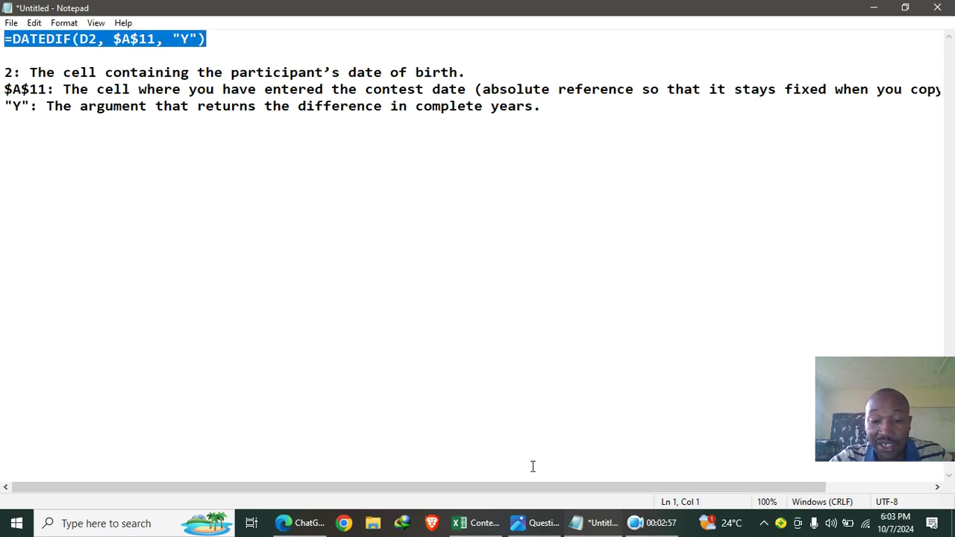
# Paste the copied DATEDIF formula into cell E2 of the Excel sheet and fill it down the Age column to E9
pyautogui.click(479, 523)
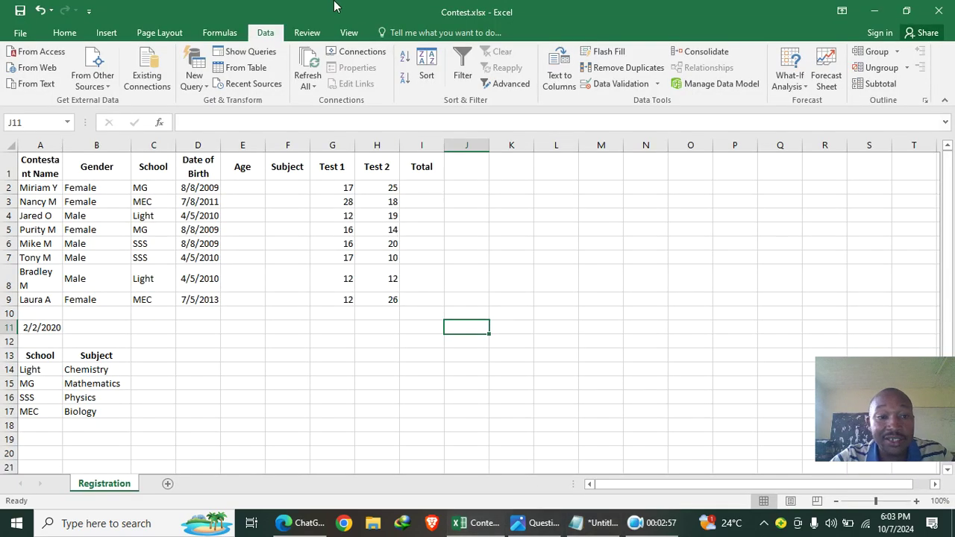
pyautogui.click(235, 185)
pyautogui.hotkey('ctrl', 'v')
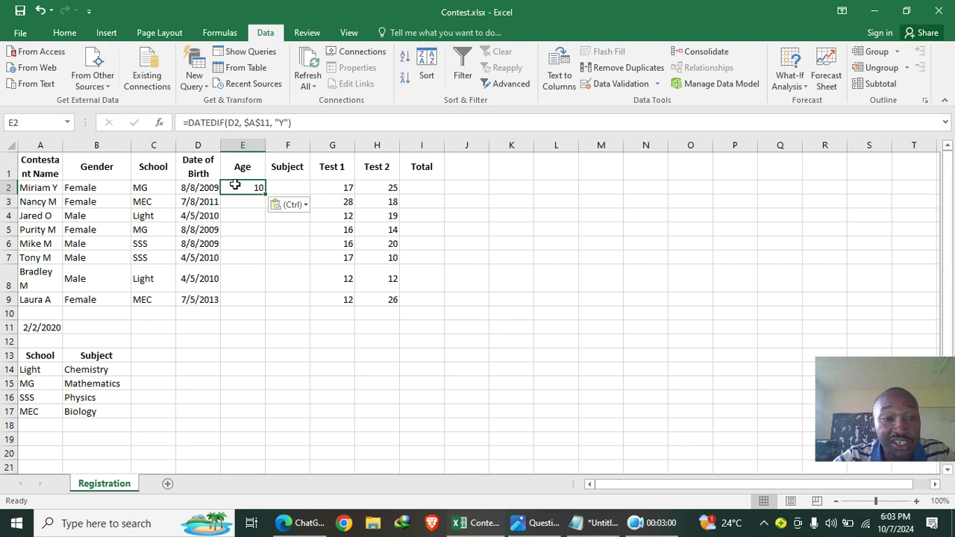
pyautogui.press('Down')
pyautogui.press('Down')
pyautogui.click(256, 188)
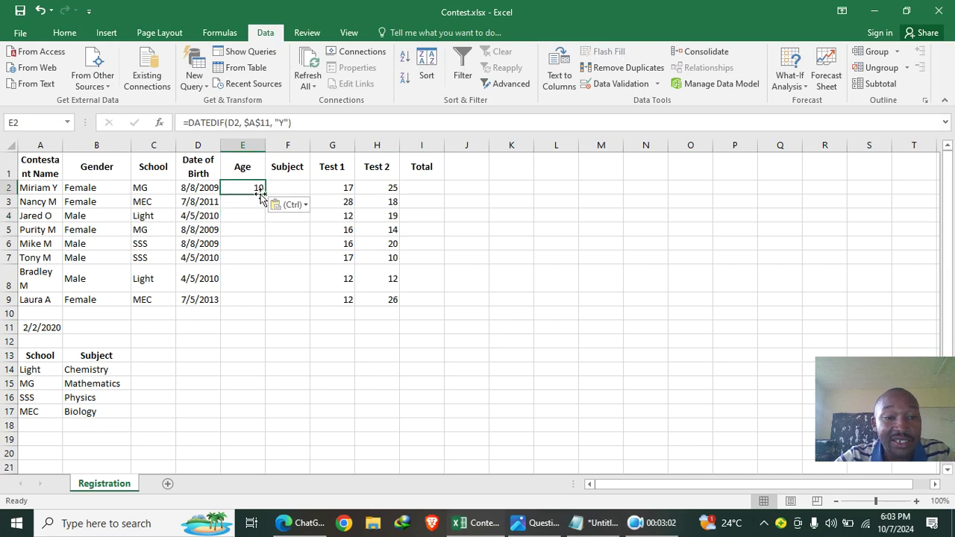
pyautogui.moveTo(263, 193); pyautogui.dragTo(263, 309)
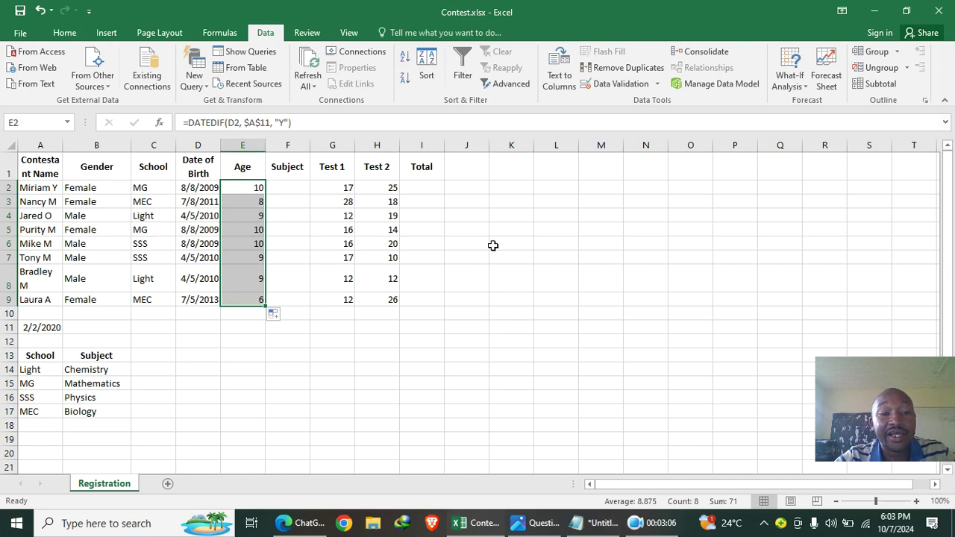
# Read task e and the School and Subject entries of Table 2 in the question image
pyautogui.click(538, 522)
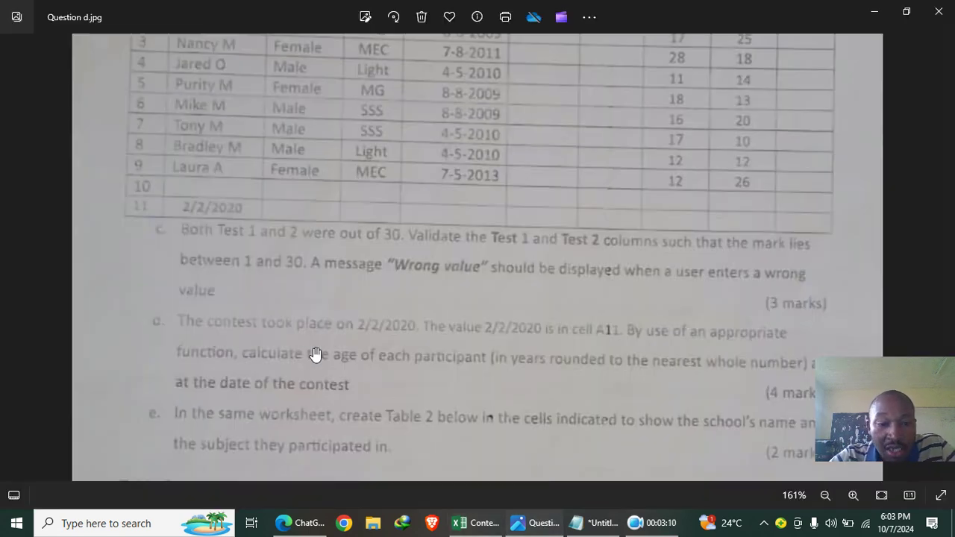
pyautogui.scroll(-1, 327, 356)
pyautogui.moveTo(324, 352); pyautogui.dragTo(319, 224)
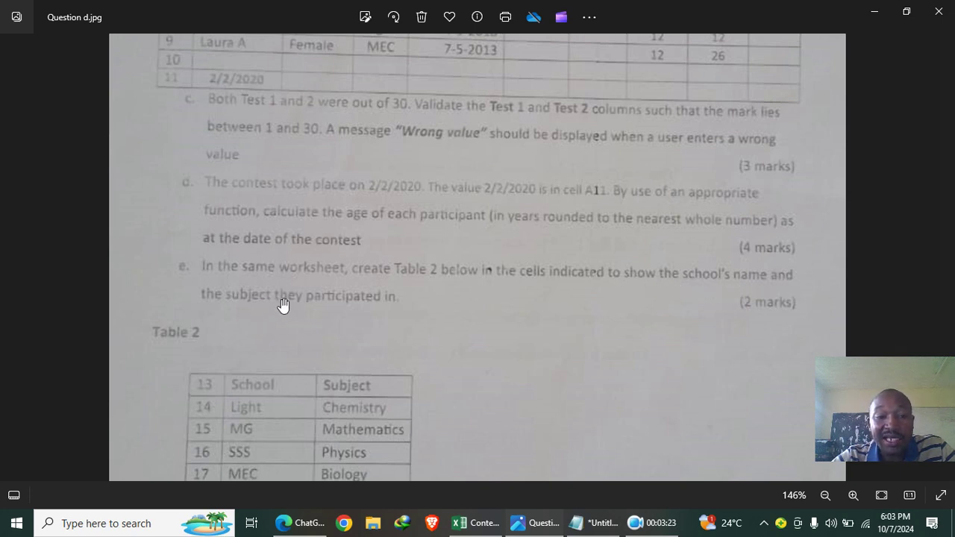
pyautogui.moveTo(449, 349); pyautogui.dragTo(479, 251)
pyautogui.scroll(-2, 493, 321)
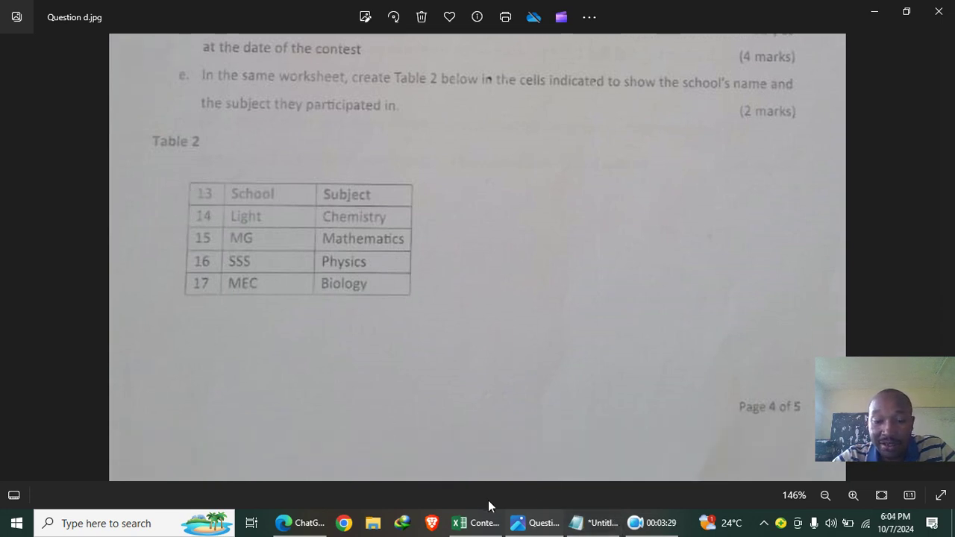
# Switch back to the Excel workbook and make the School and Subject table in A13:B18 bold
pyautogui.click(476, 523)
pyautogui.moveTo(32, 360); pyautogui.dragTo(97, 424)
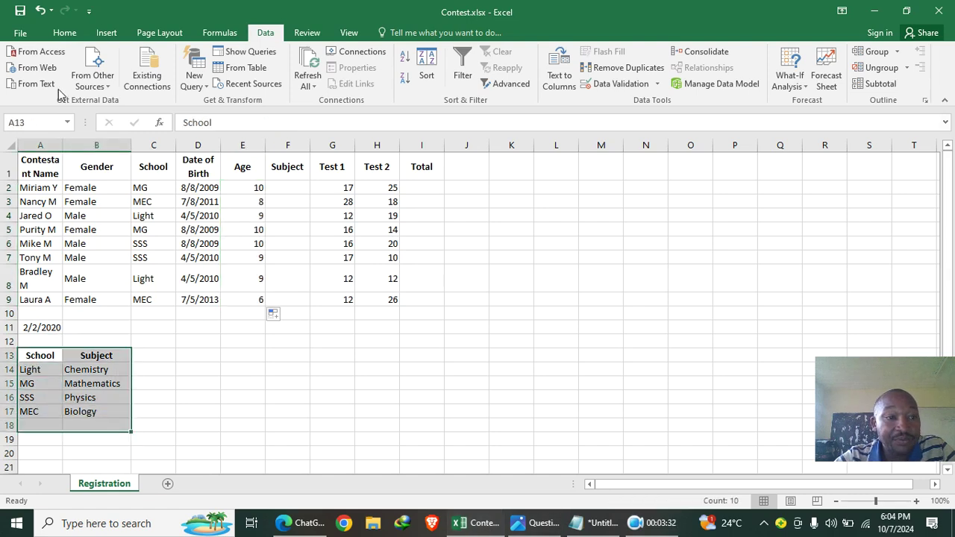
pyautogui.click(62, 35)
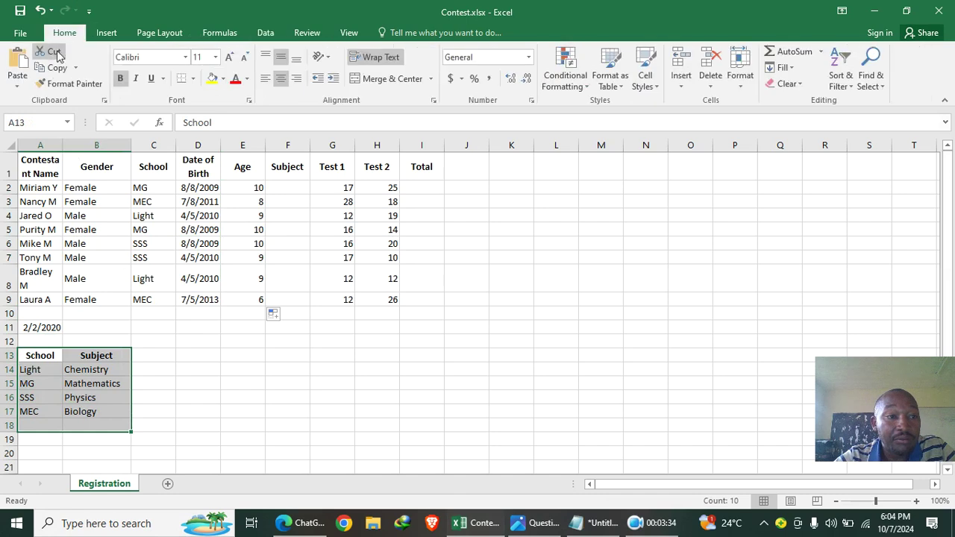
pyautogui.click(121, 81)
pyautogui.click(252, 356)
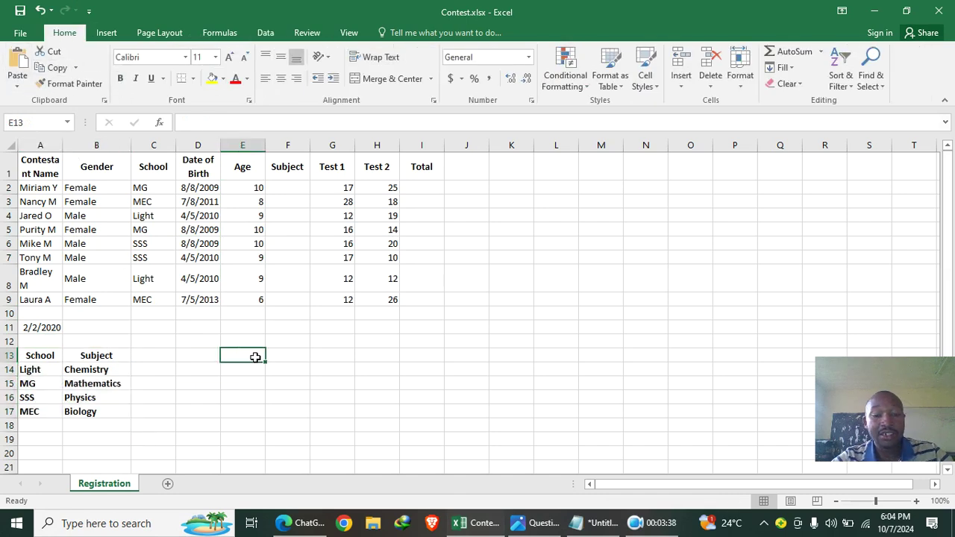
# Check the question image in Photos for further tasks below Table 2
pyautogui.click(522, 523)
pyautogui.scroll(-2, 358, 270)
pyautogui.moveTo(415, 244); pyautogui.dragTo(431, 102)
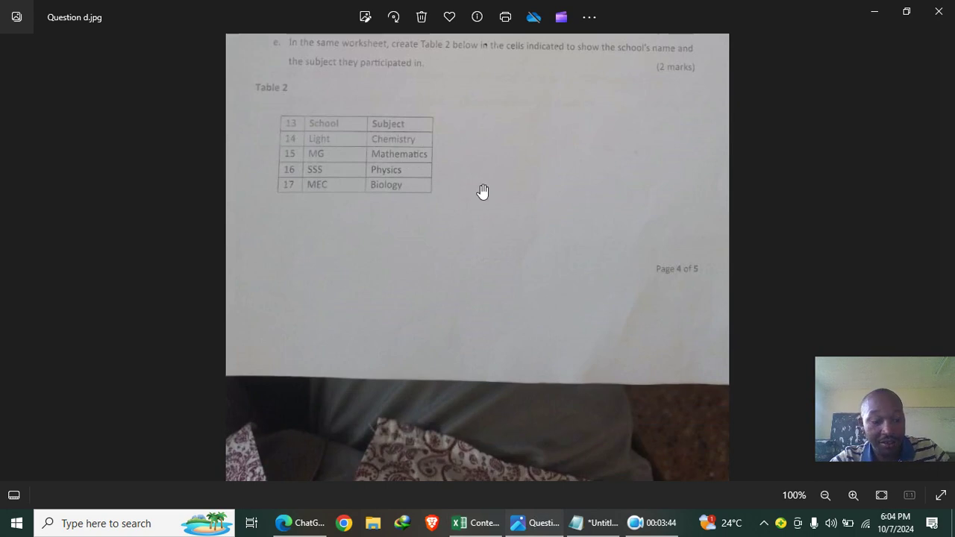
pyautogui.scroll(-3, 482, 191)
pyautogui.hotkey('alt', 'Tab')
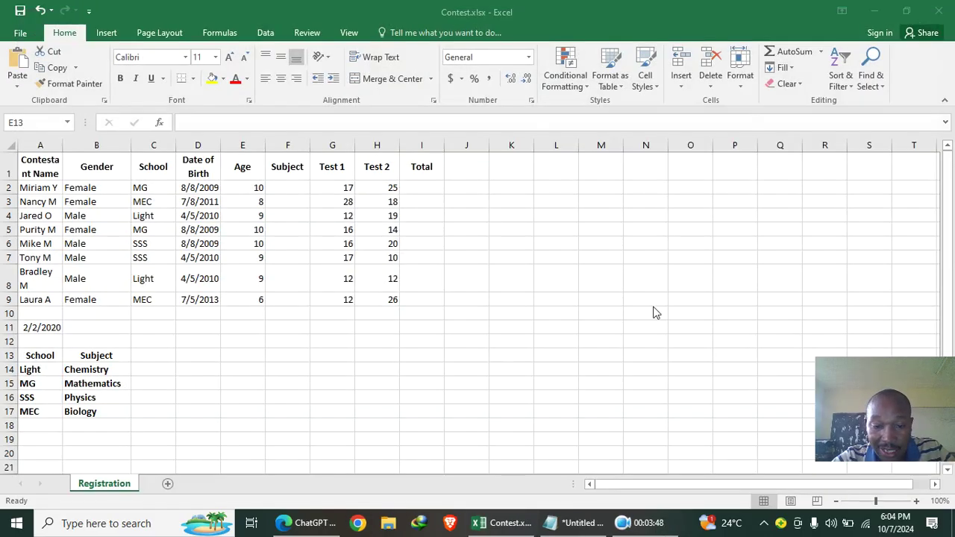
# Minimise the open windows, reopen Question d.jpg from the desktop, and look over tasks c to e again
pyautogui.click(864, 19)
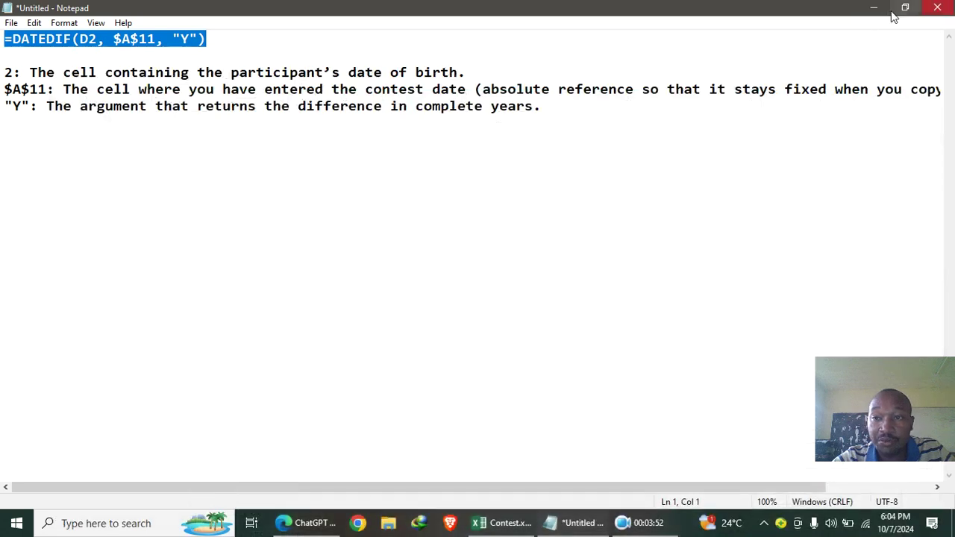
pyautogui.click(873, 9)
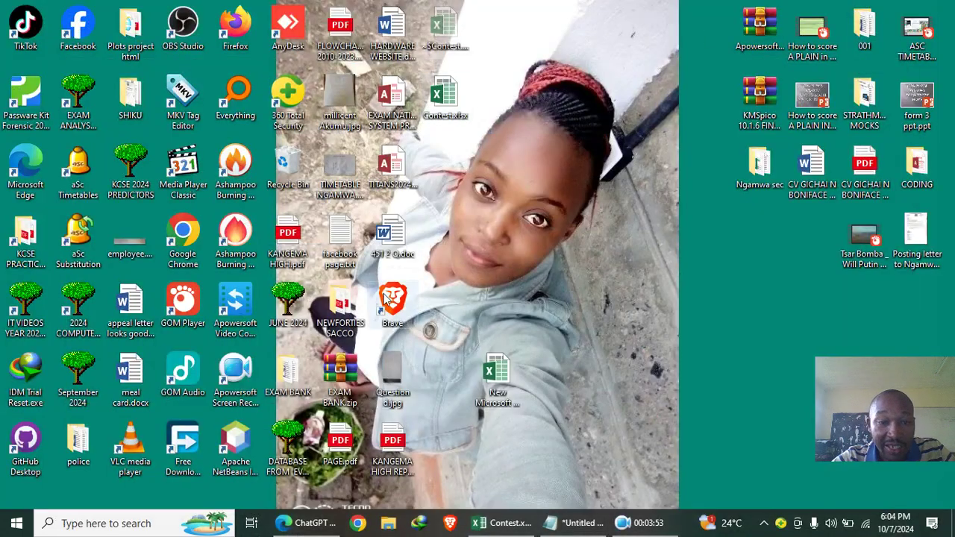
pyautogui.doubleClick(391, 377)
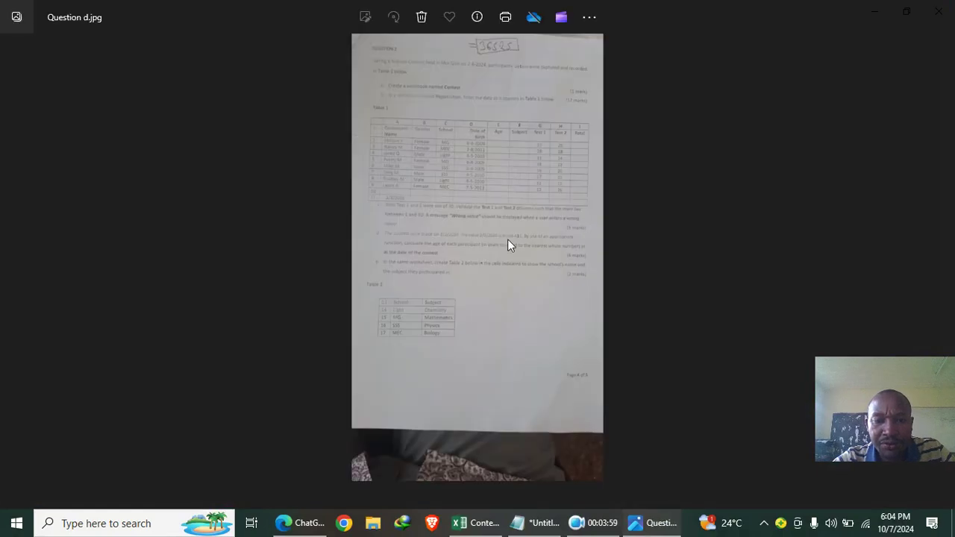
pyautogui.scroll(3, 492, 269)
pyautogui.scroll(1, 495, 267)
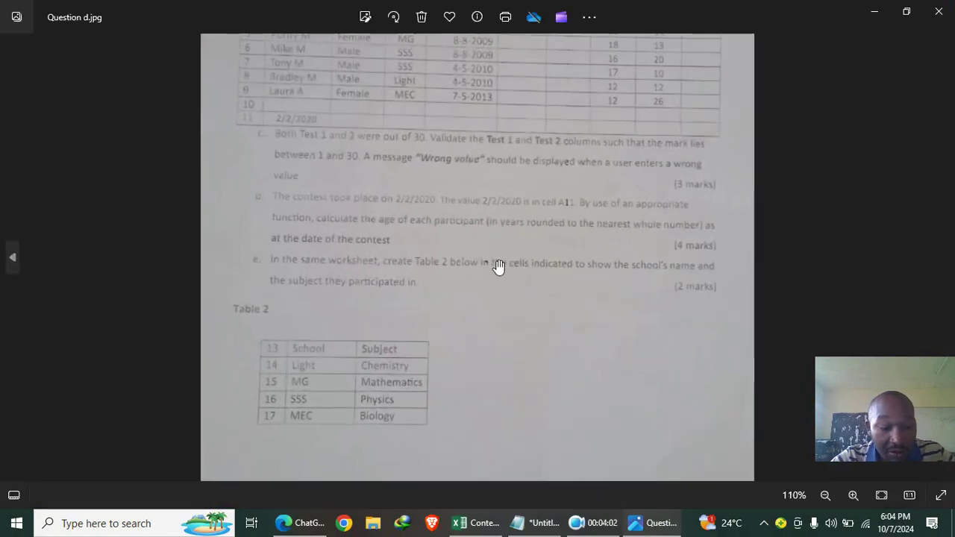
pyautogui.scroll(-3, 497, 266)
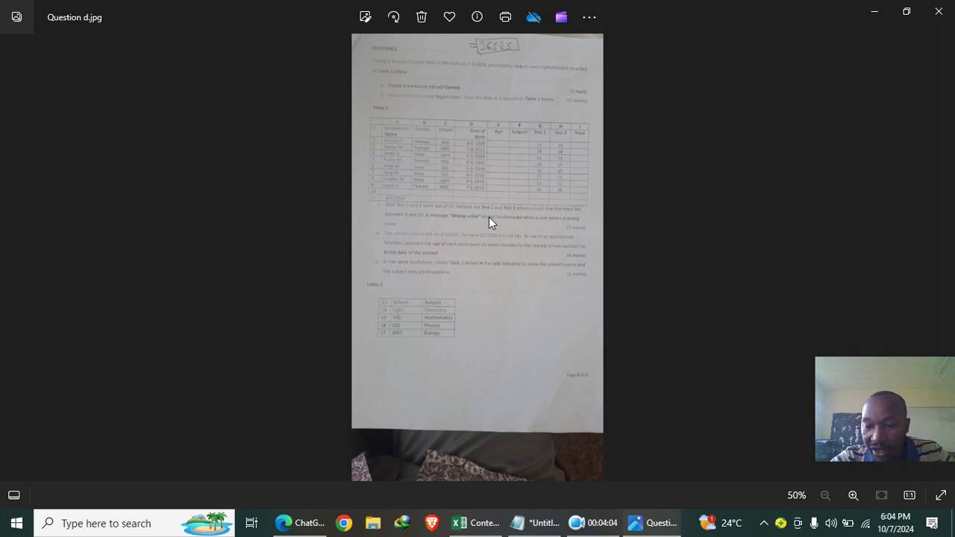
# Find WhatsApp through the Windows search, open it, and minimise its window
pyautogui.click(100, 523)
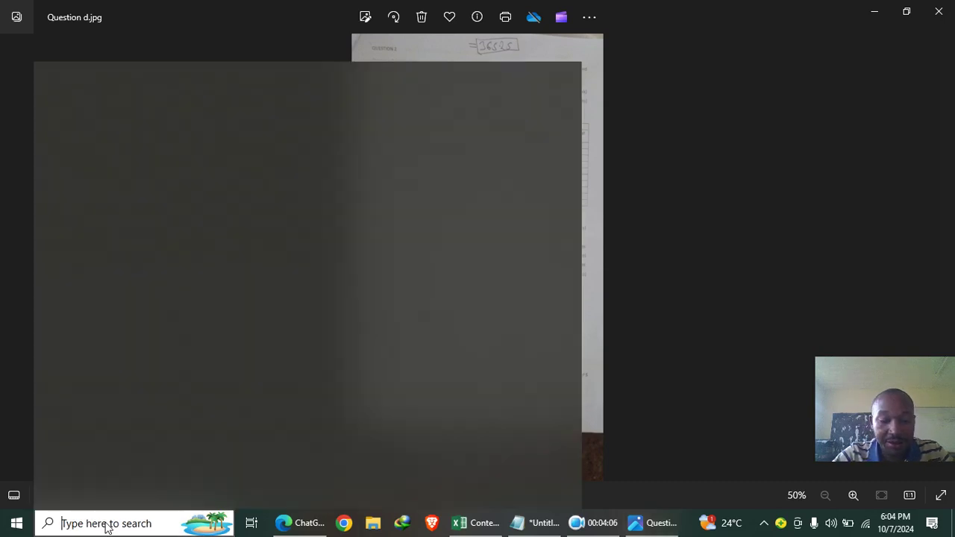
pyautogui.write('WHAT')
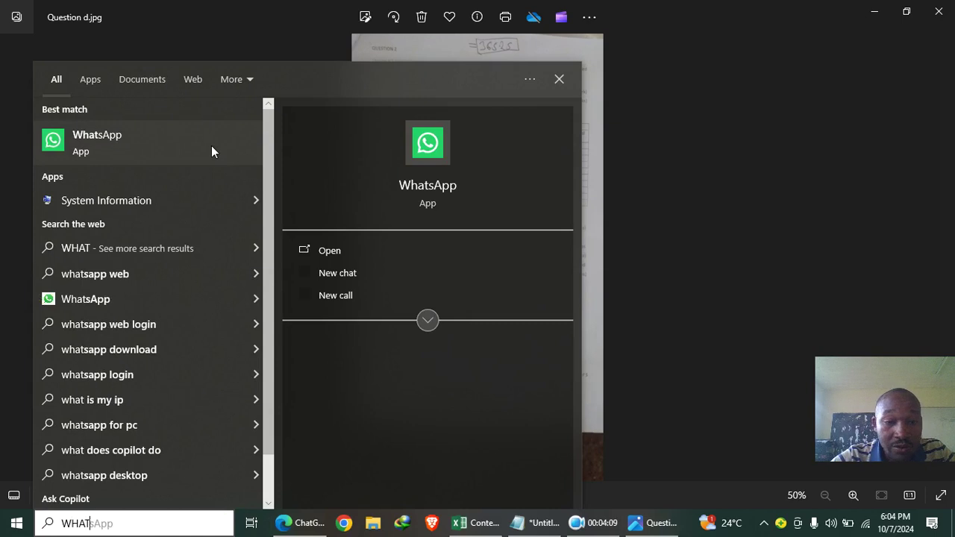
pyautogui.click(212, 147)
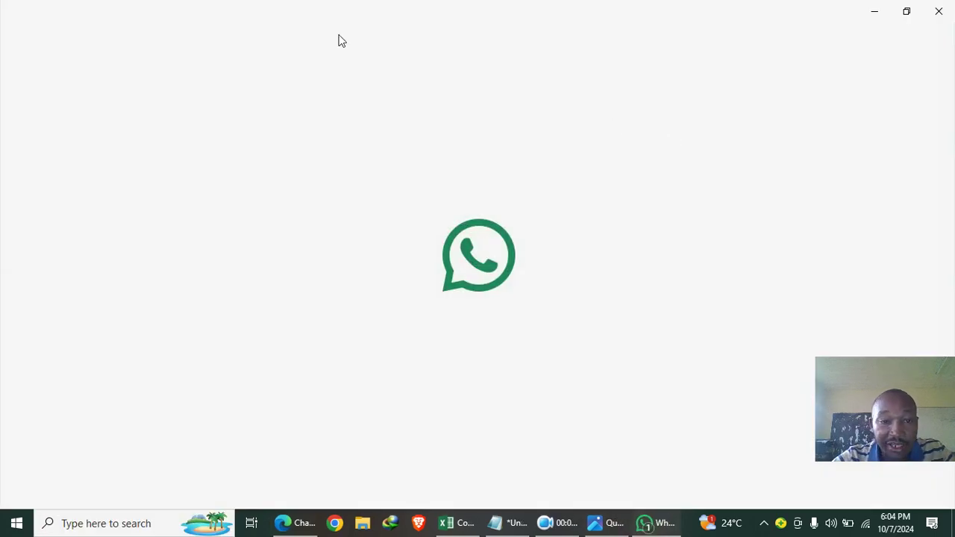
pyautogui.click(877, 15)
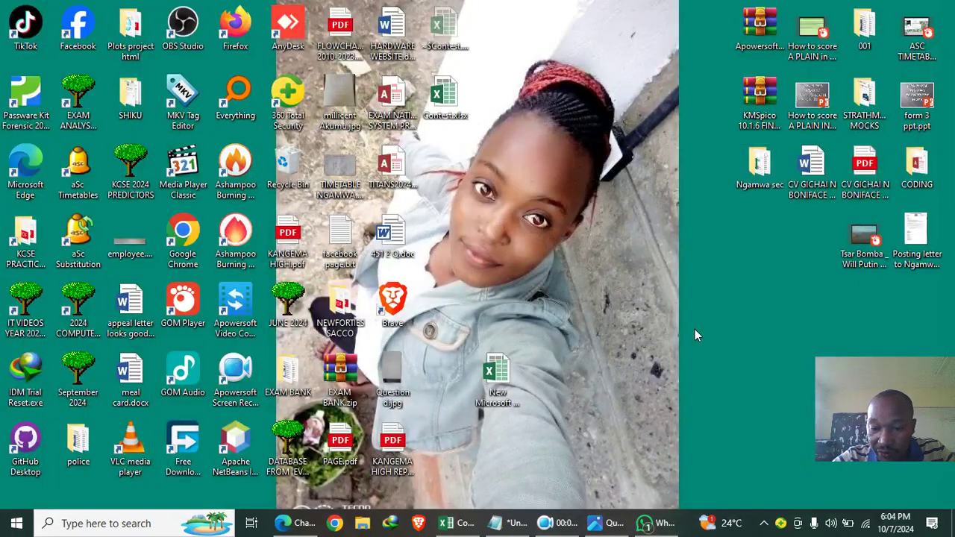
pyautogui.click(552, 524)
pyautogui.click(341, 451)
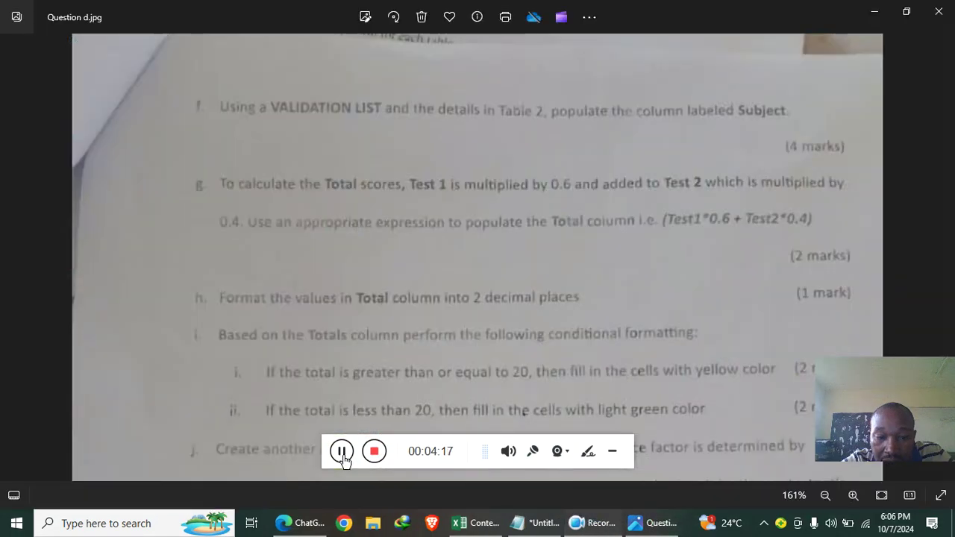
pyautogui.click(616, 451)
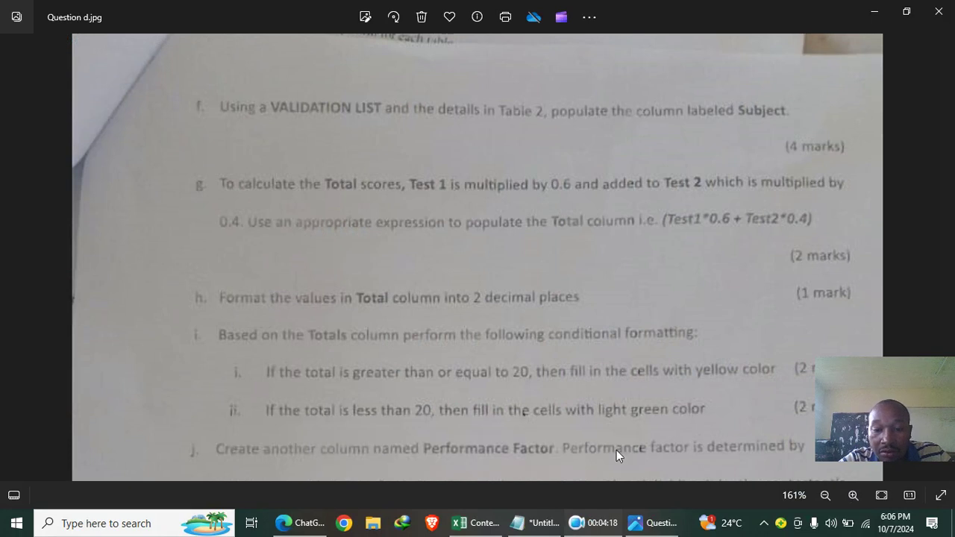
# Read task f on the next question page about populating the Subject column, and return to the Excel workbook
pyautogui.scroll(1, 366, 194)
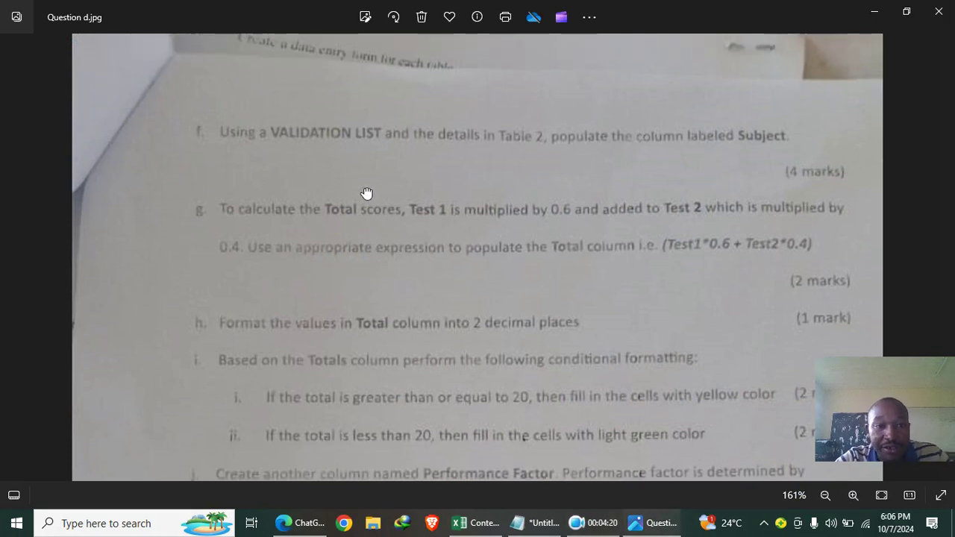
pyautogui.scroll(2, 369, 194)
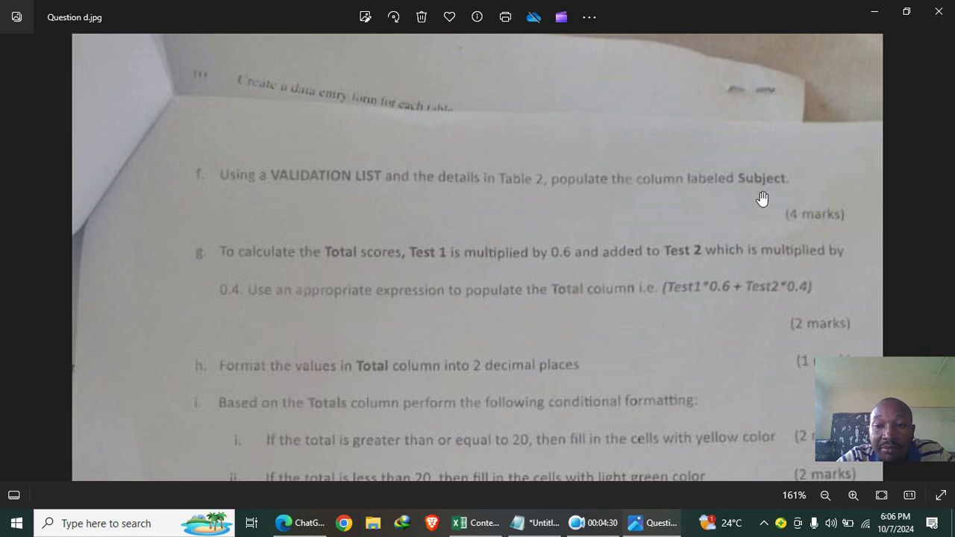
pyautogui.click(481, 522)
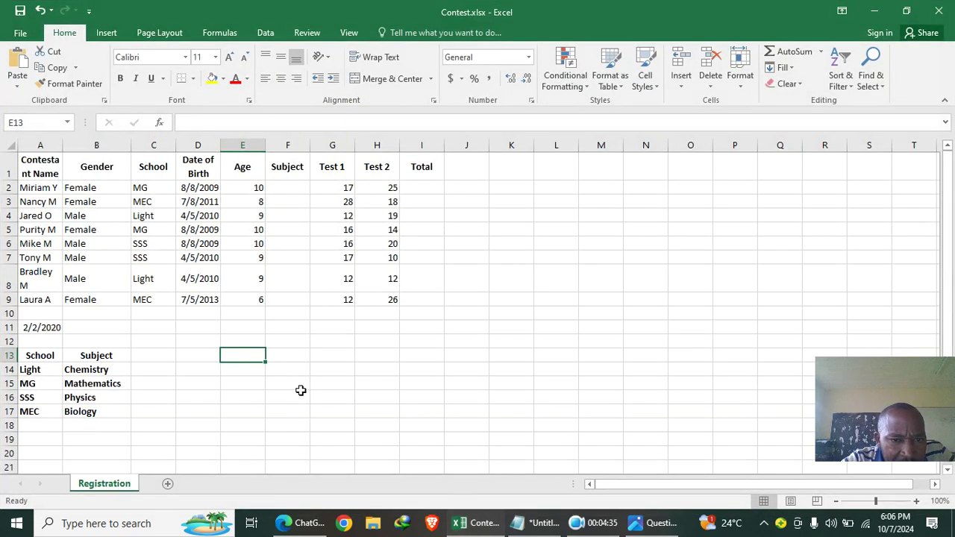
# Begin an IF formula in cell F2 that returns "Chemistry" when C2 equals "MG"
pyautogui.click(291, 189)
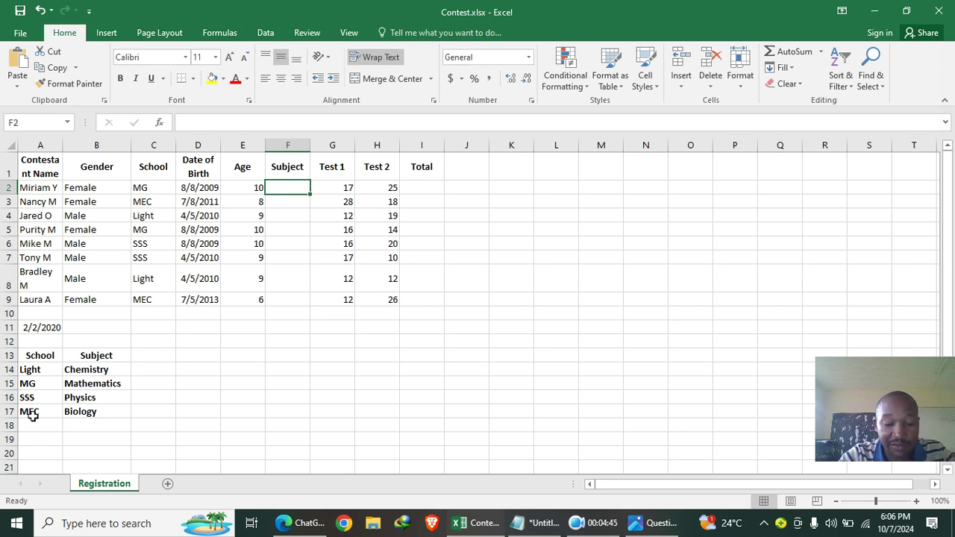
pyautogui.write('=')
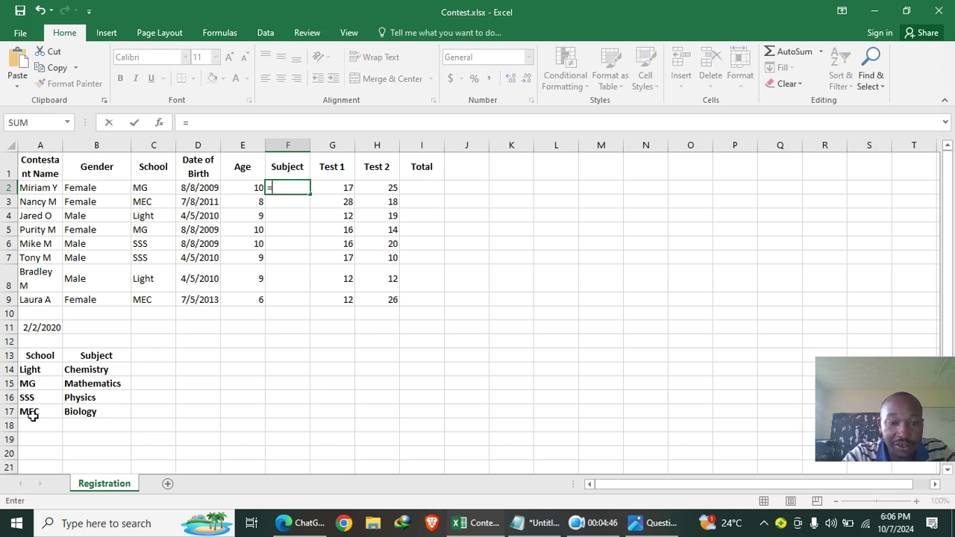
pyautogui.write('IF')
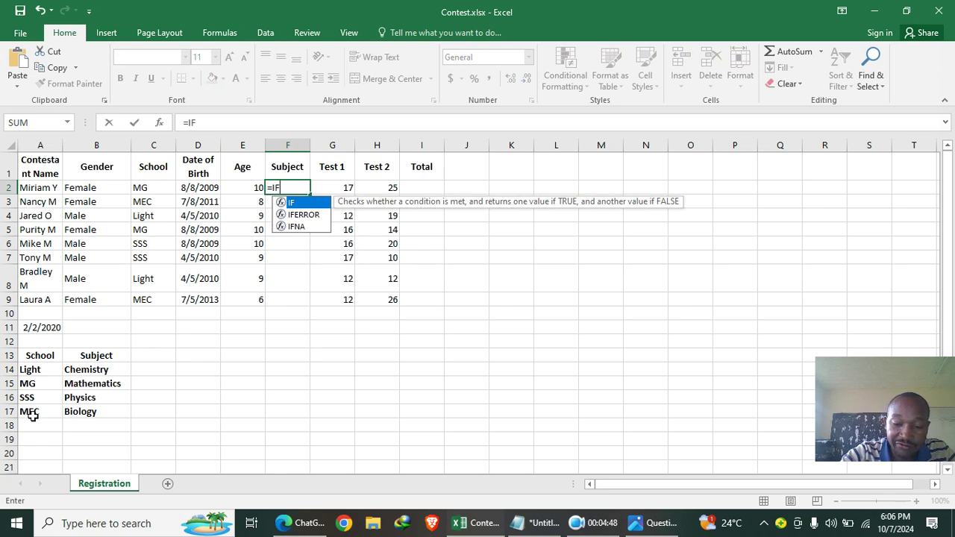
pyautogui.write('(')
pyautogui.click(147, 188)
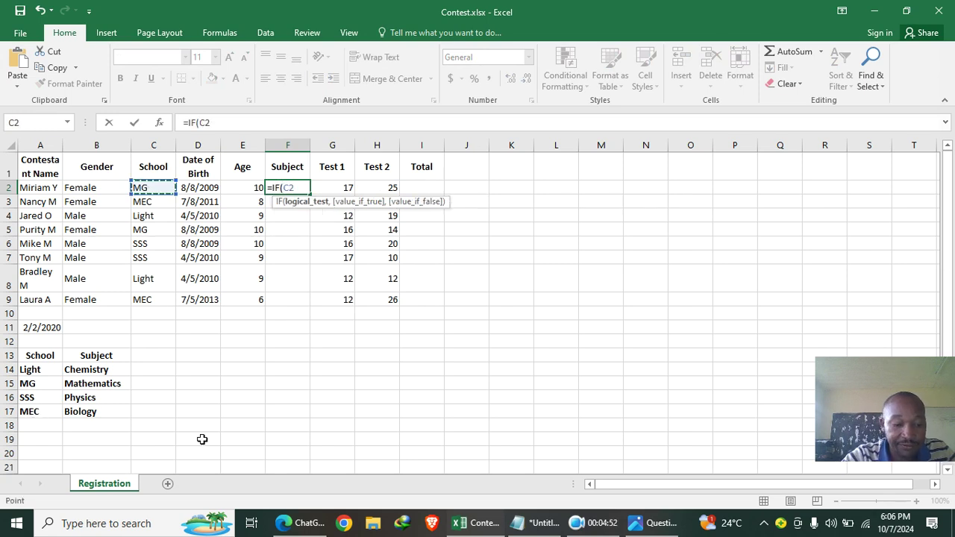
pyautogui.write('=@')
pyautogui.press('BackSpace')
pyautogui.write('""')
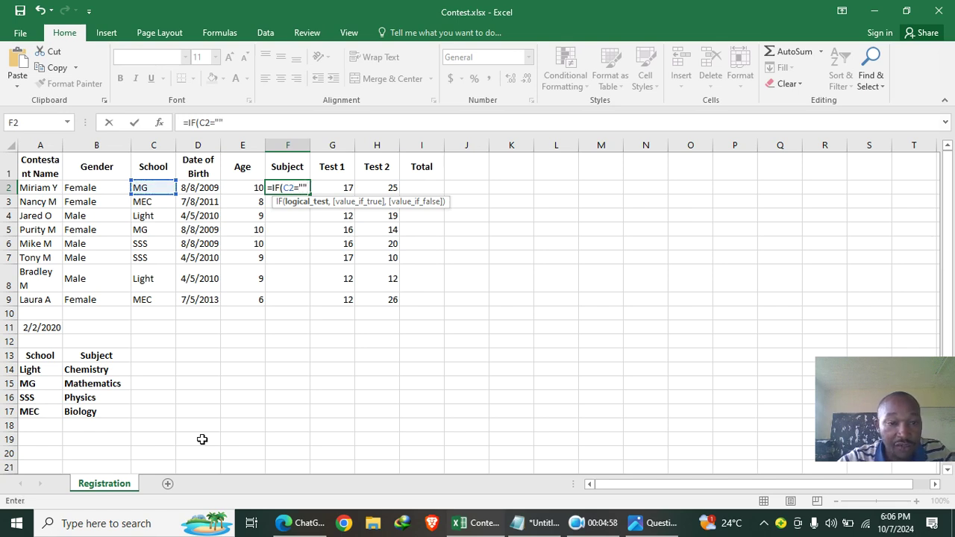
pyautogui.click(219, 122)
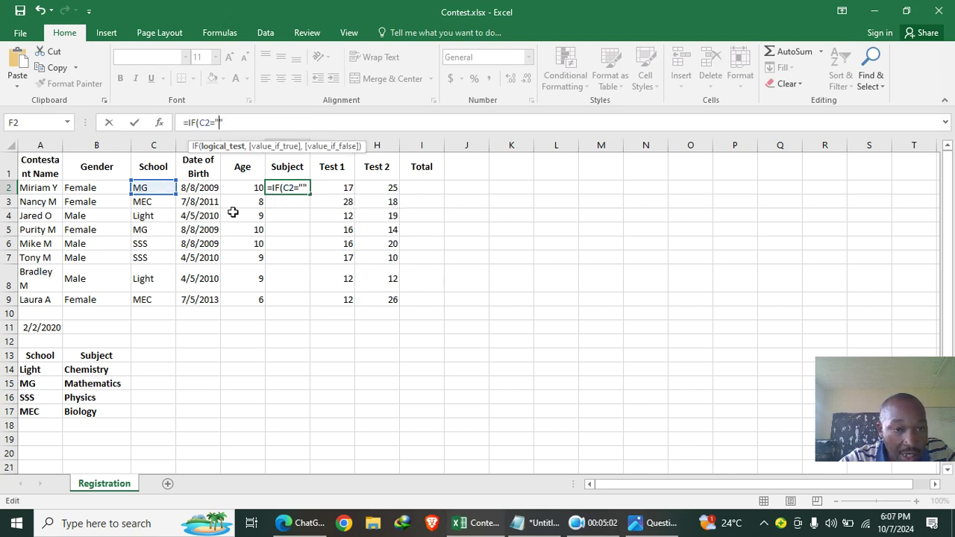
pyautogui.write('MG"')
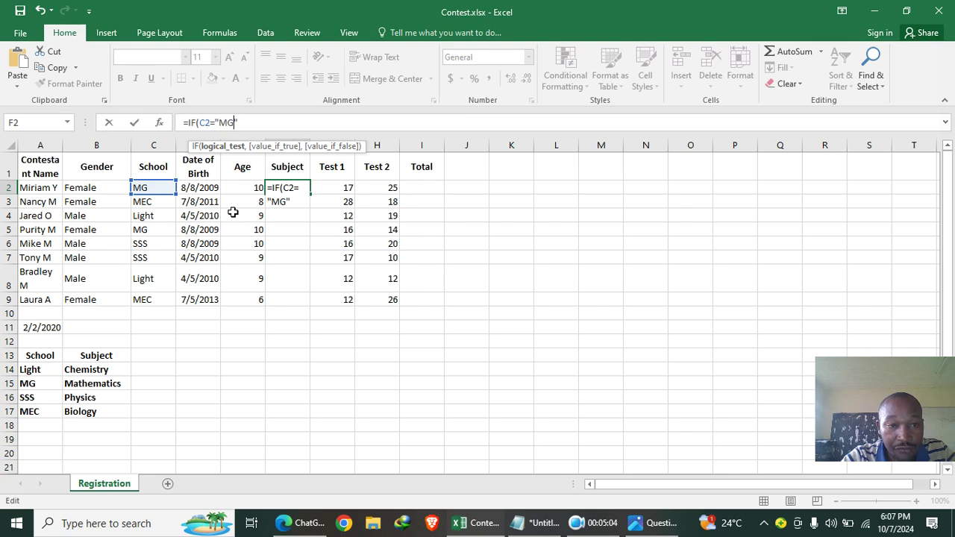
pyautogui.write(',"Chemistry')
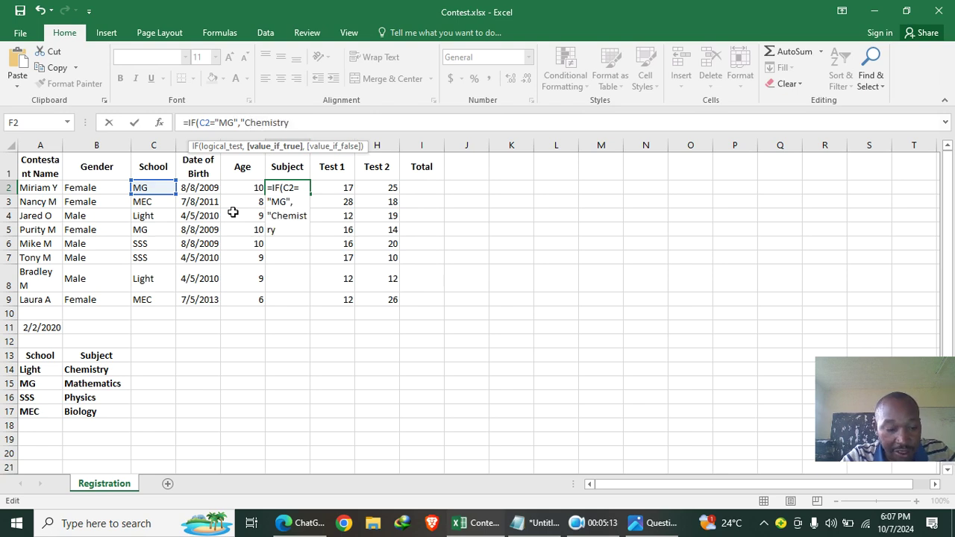
pyautogui.write('"')
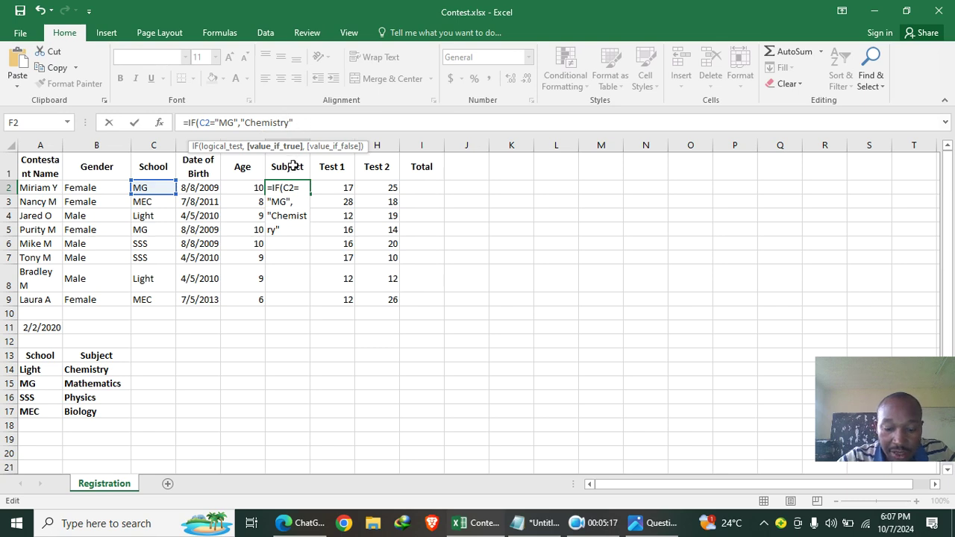
# Nest a second IF as the false value of the F2 formula, testing whether C2 equals "MEC"
pyautogui.write(',i')
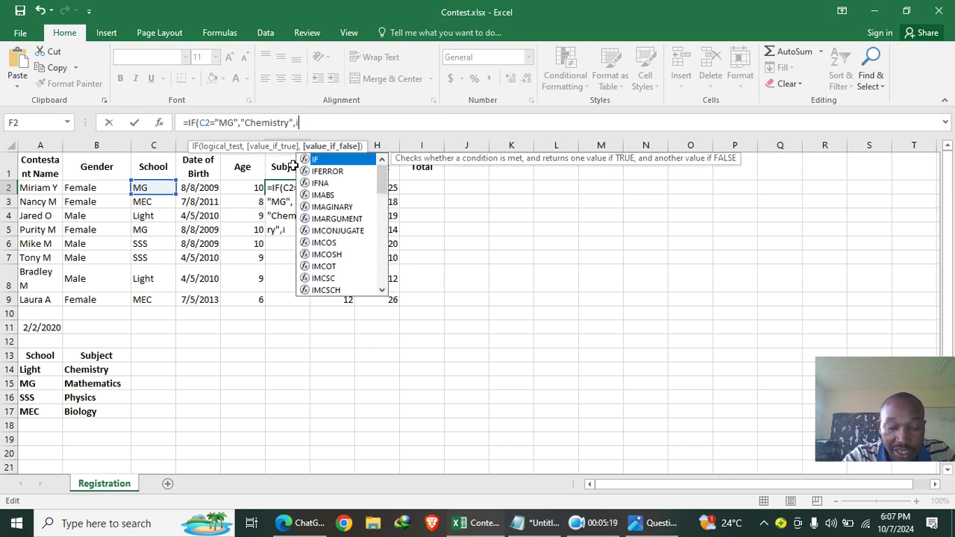
pyautogui.write('f(')
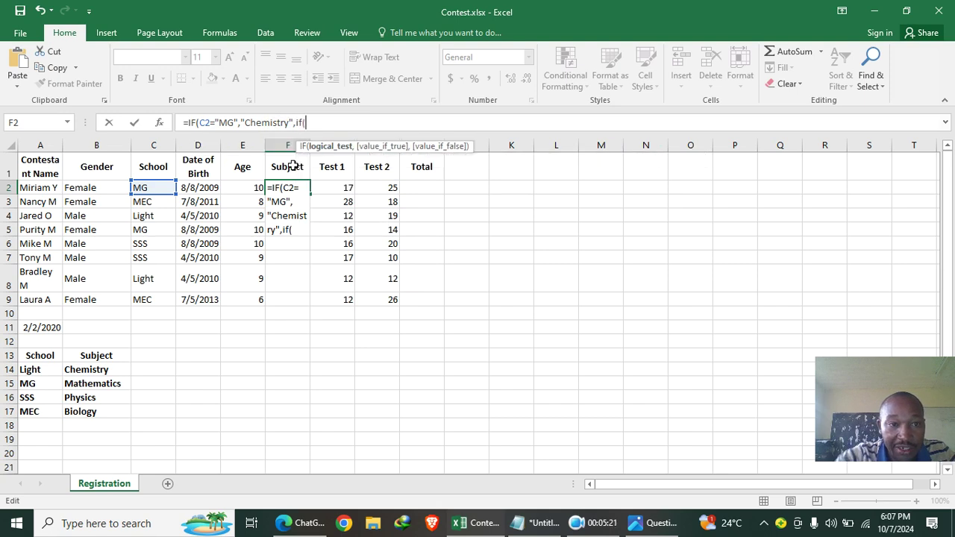
pyautogui.write('c')
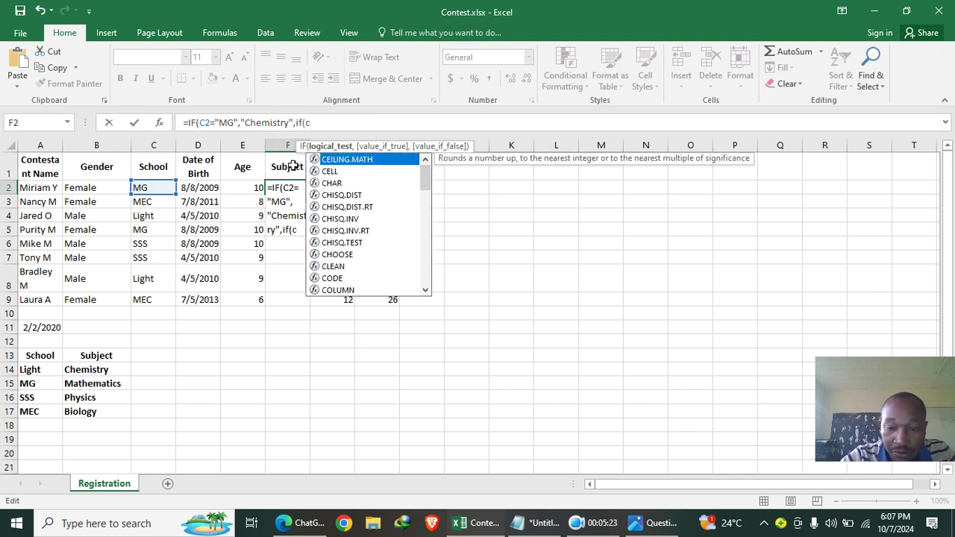
pyautogui.write('2=')
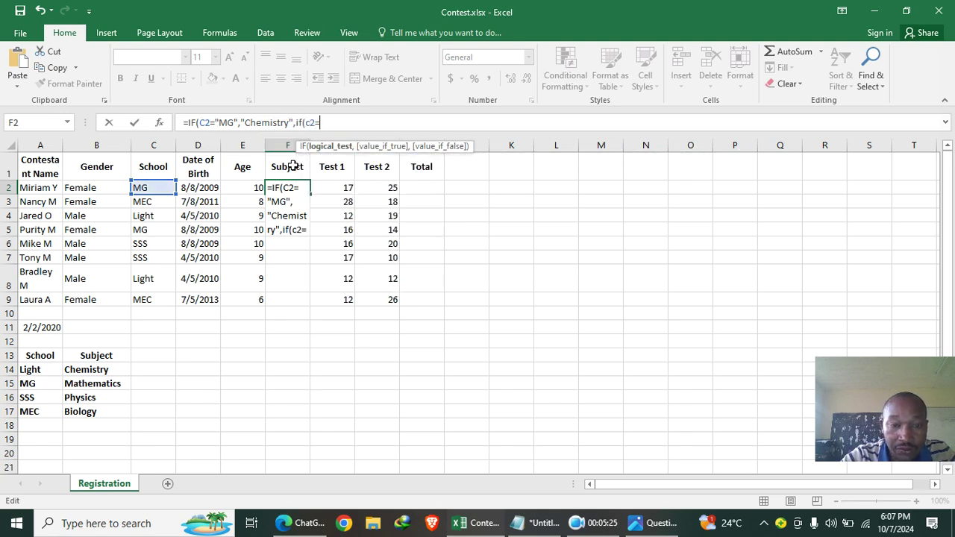
pyautogui.write('""')
pyautogui.press('Left')
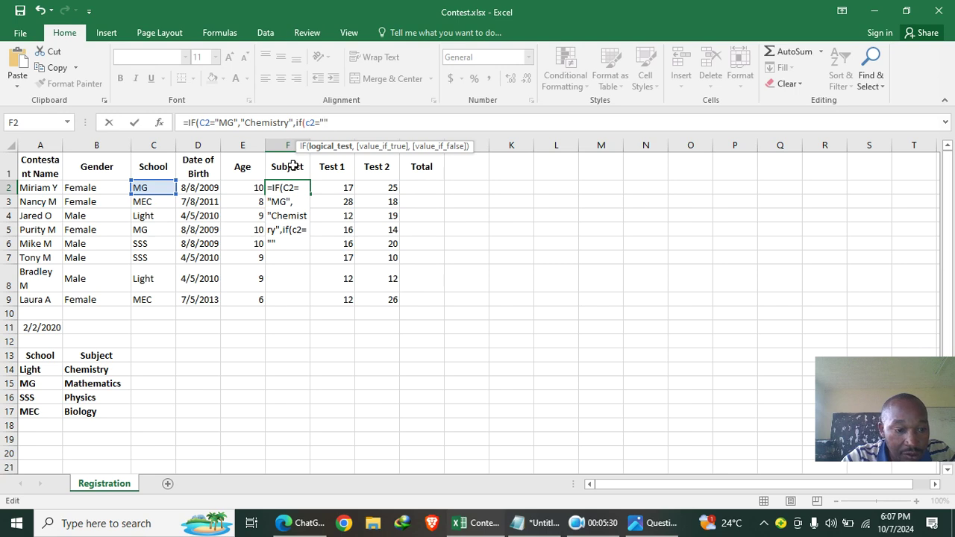
pyautogui.write('me')
pyautogui.press('BackSpace')
pyautogui.press('BackSpace')
pyautogui.write('MEC')
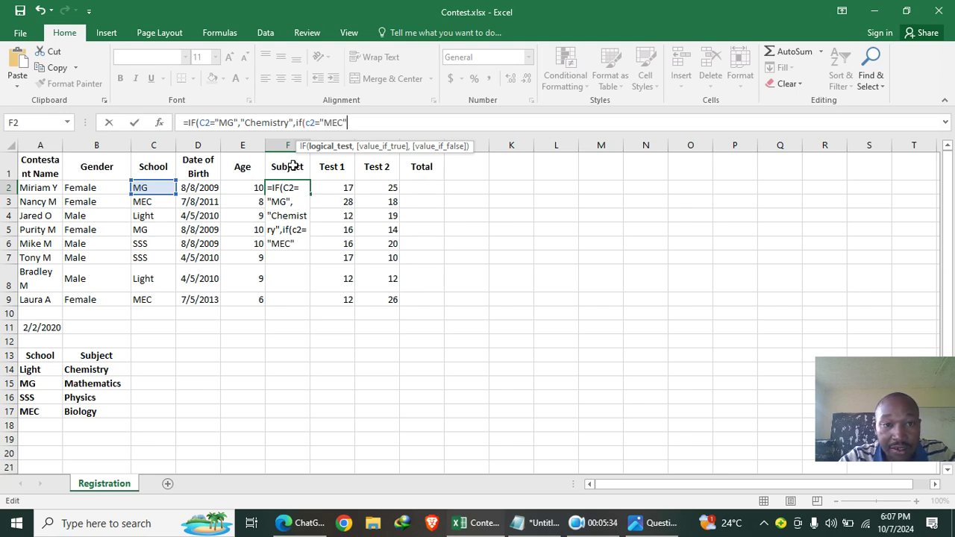
# Enter "Biology" as the value returned when the MEC test in the F2 formula is true
pyautogui.write(',')
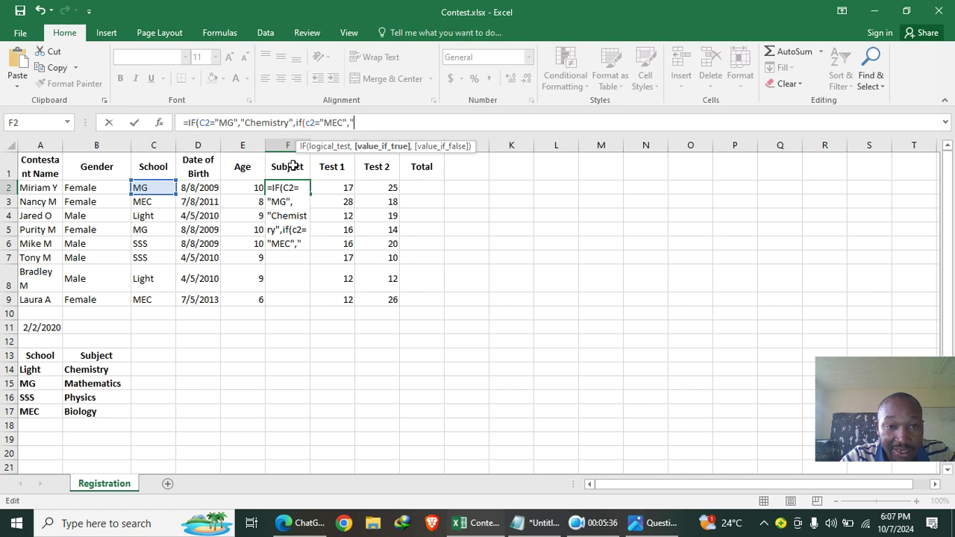
pyautogui.write('"Biol')
pyautogui.press('BackSpace')
pyautogui.press('BackSpace')
pyautogui.write('ology')
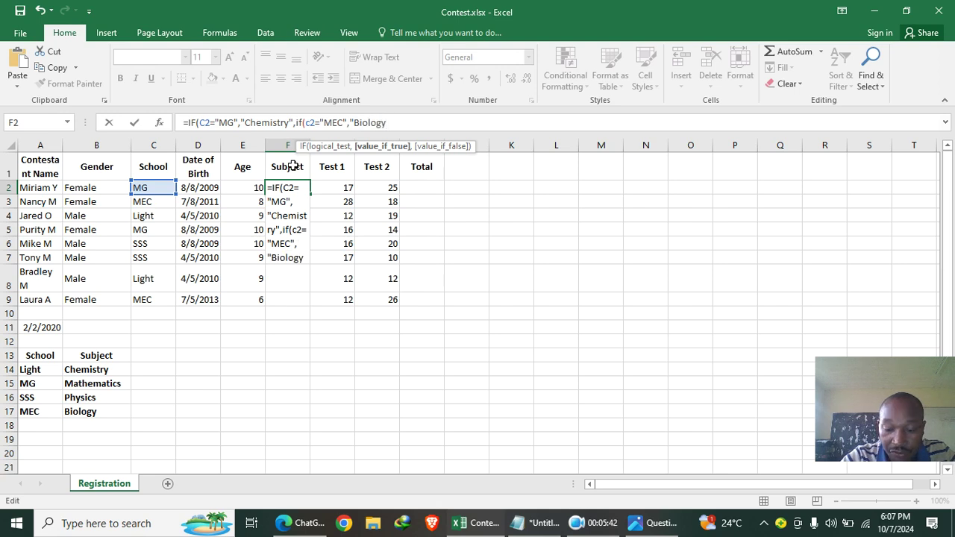
# Nest a third IF in the F2 formula after the Biology value, testing whether C2 equals "SSS"
pyautogui.write('",if')
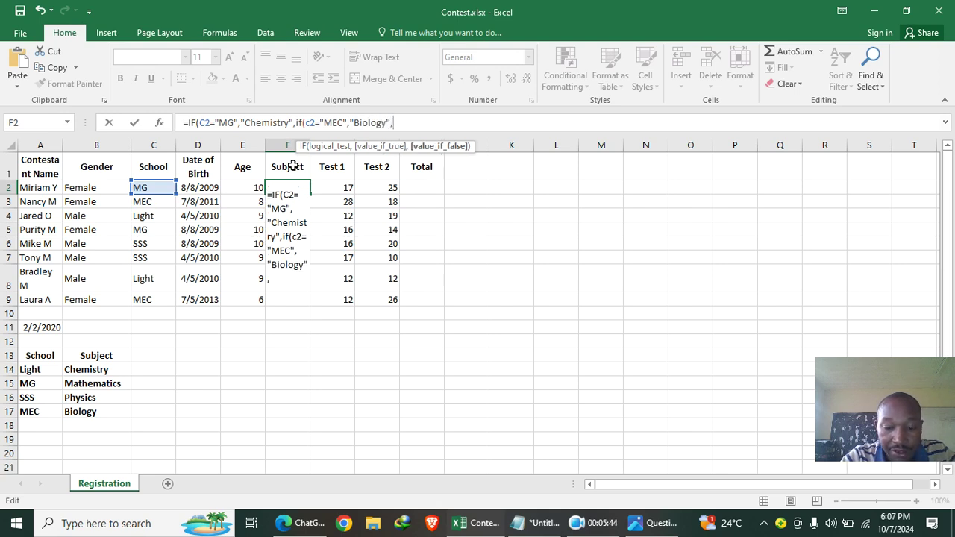
pyautogui.write('(')
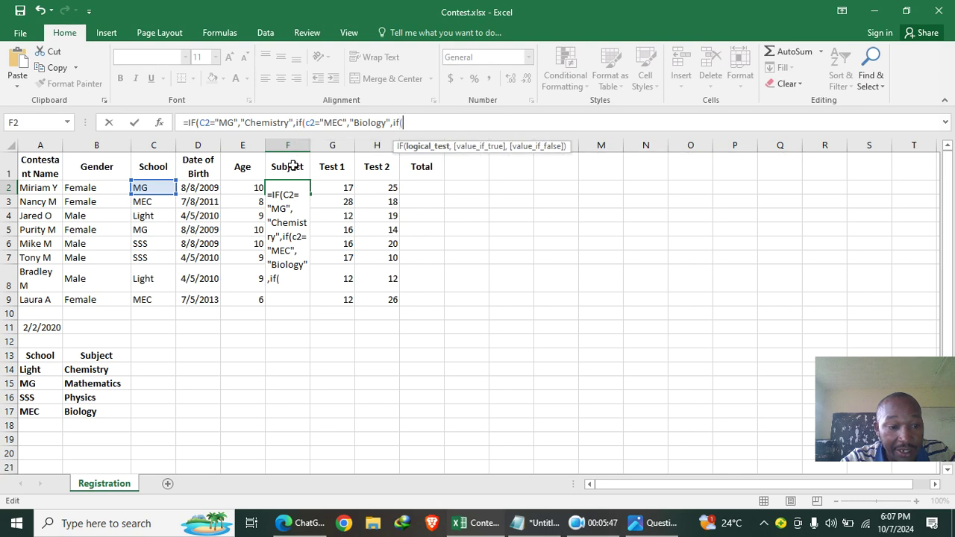
pyautogui.write('c2')
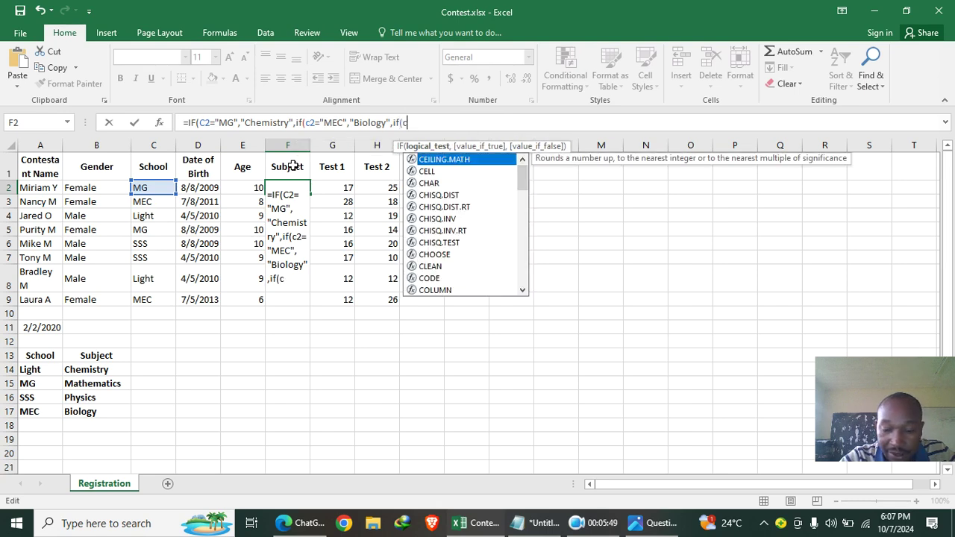
pyautogui.write('"')
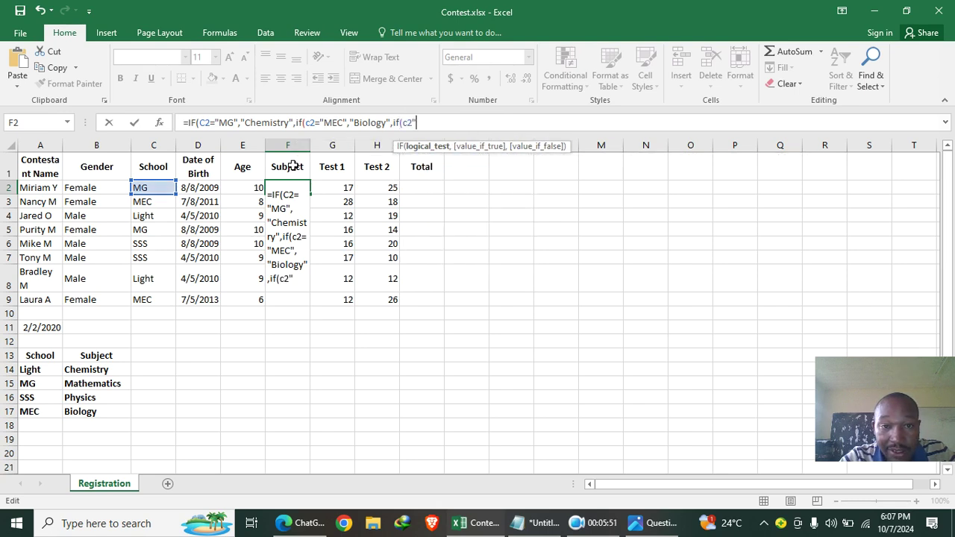
pyautogui.press('BackSpace')
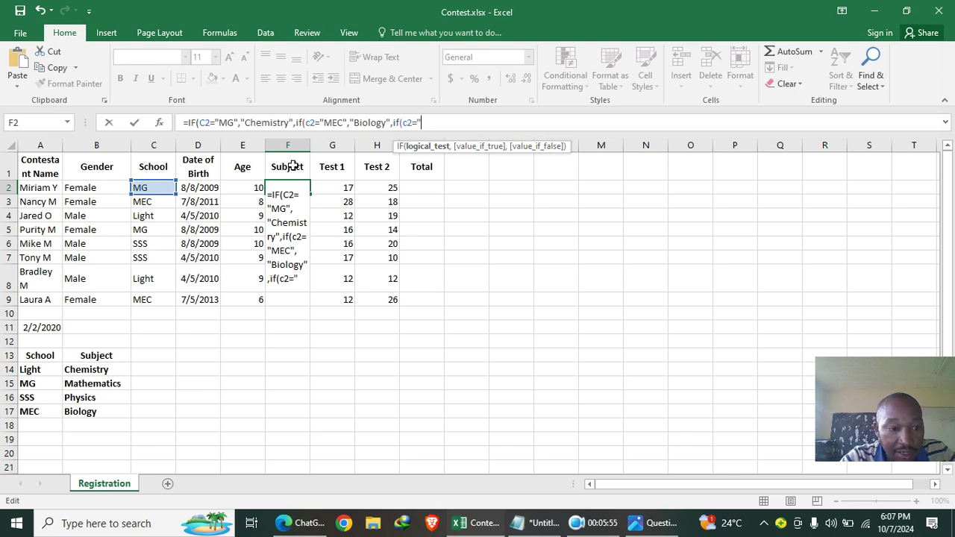
pyautogui.write('="s')
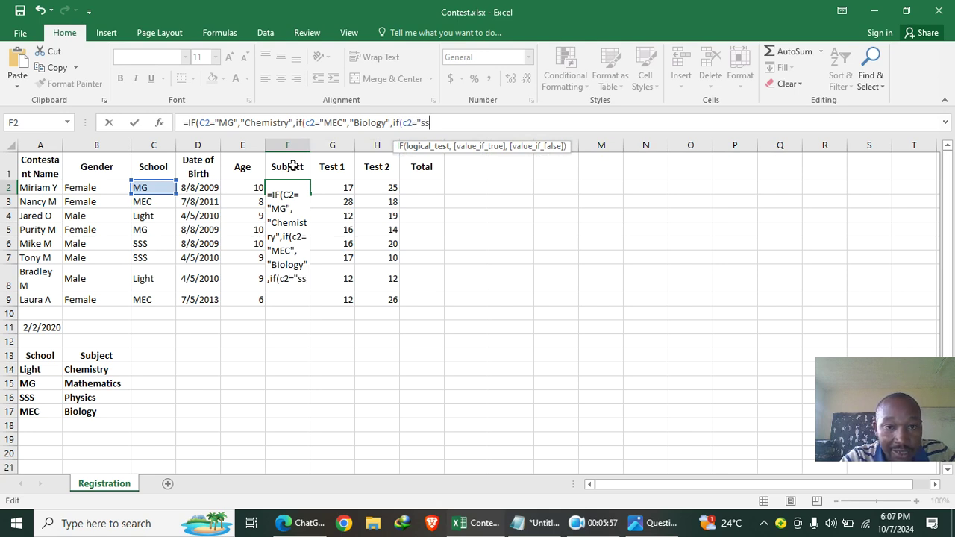
pyautogui.press('BackSpace')
pyautogui.write('SSS')
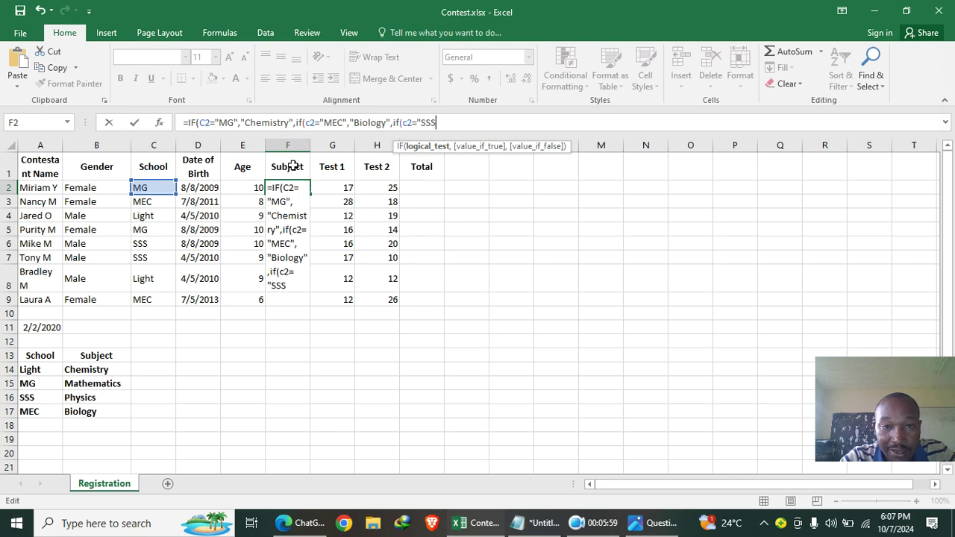
pyautogui.write('"')
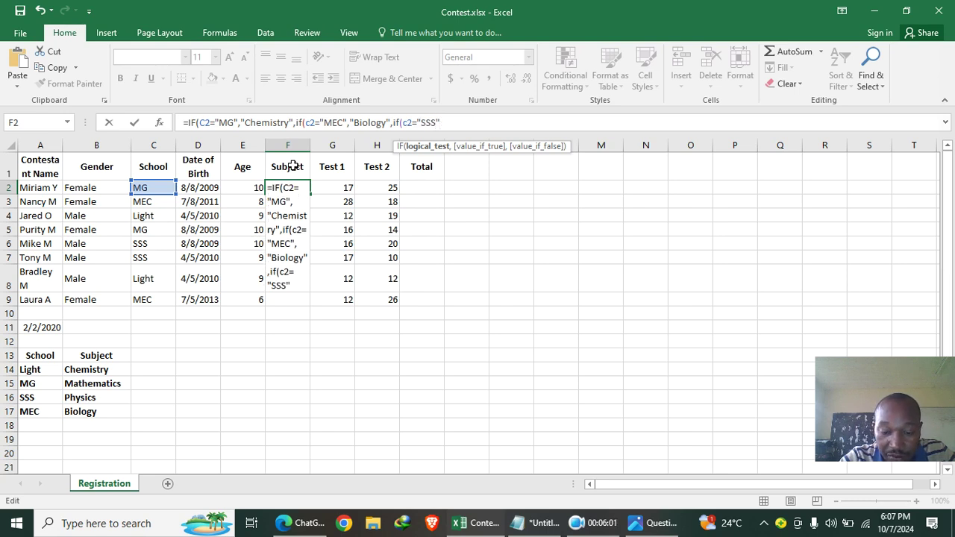
# Enter Physics as the value returned when the SSS test in the F2 formula is true
pyautogui.write(',')
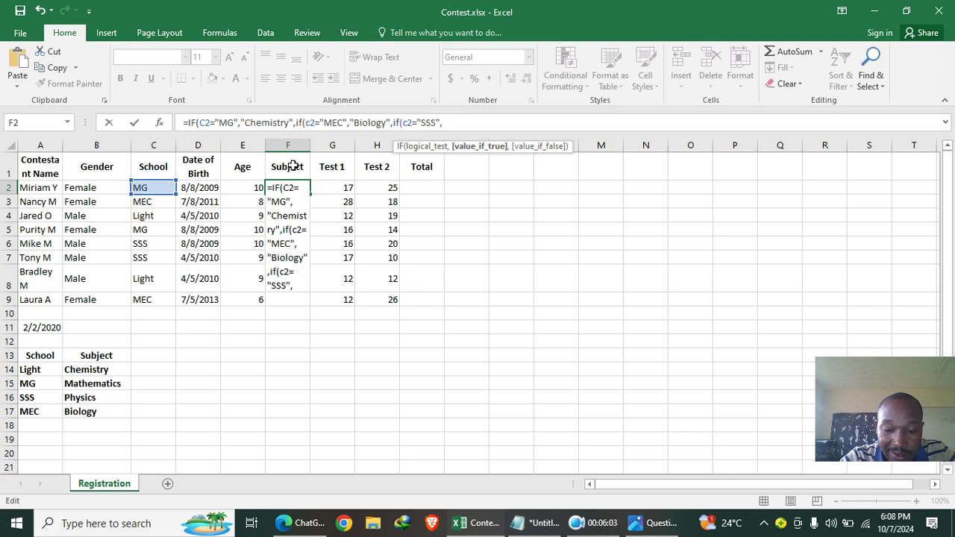
pyautogui.write('pH')
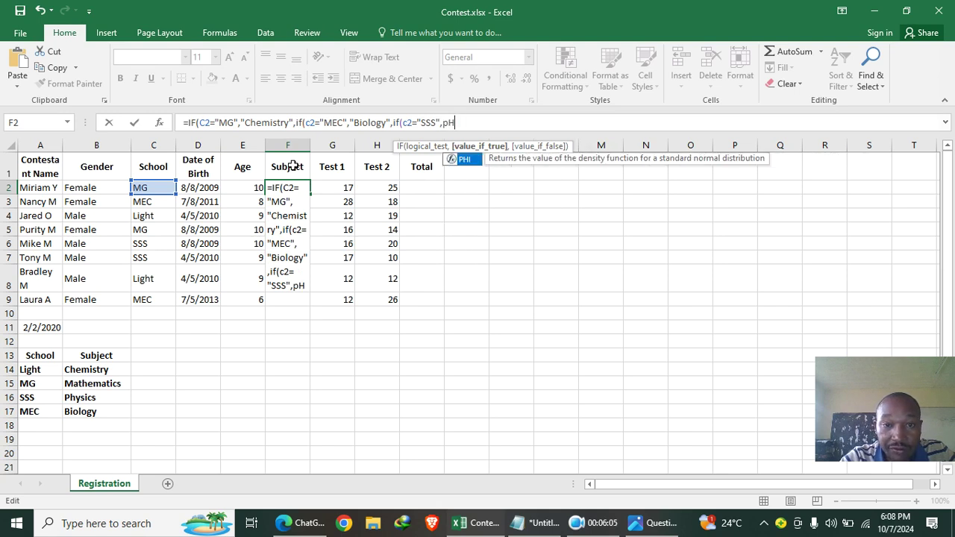
pyautogui.press('BackSpace')
pyautogui.press('BackSpace')
pyautogui.write('P')
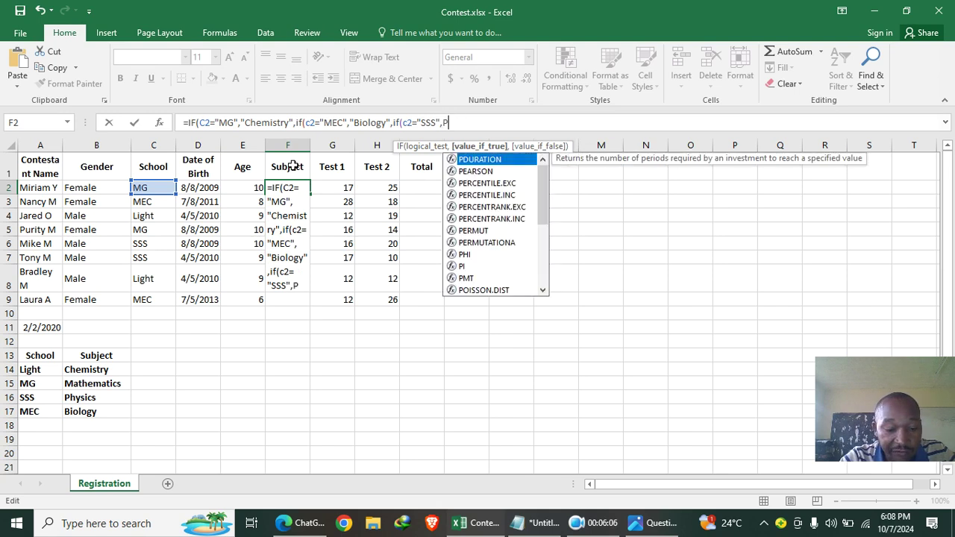
pyautogui.write('hysic')
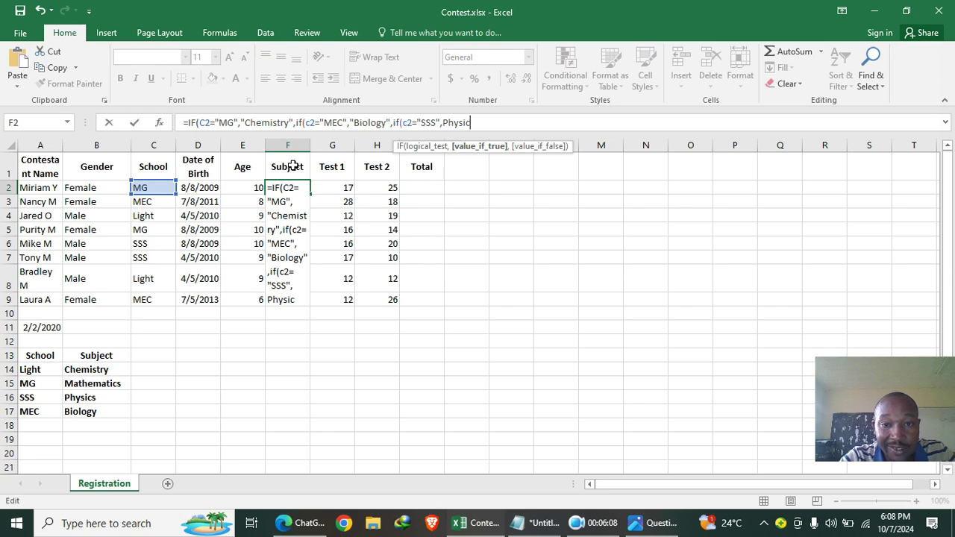
pyautogui.write('s",')
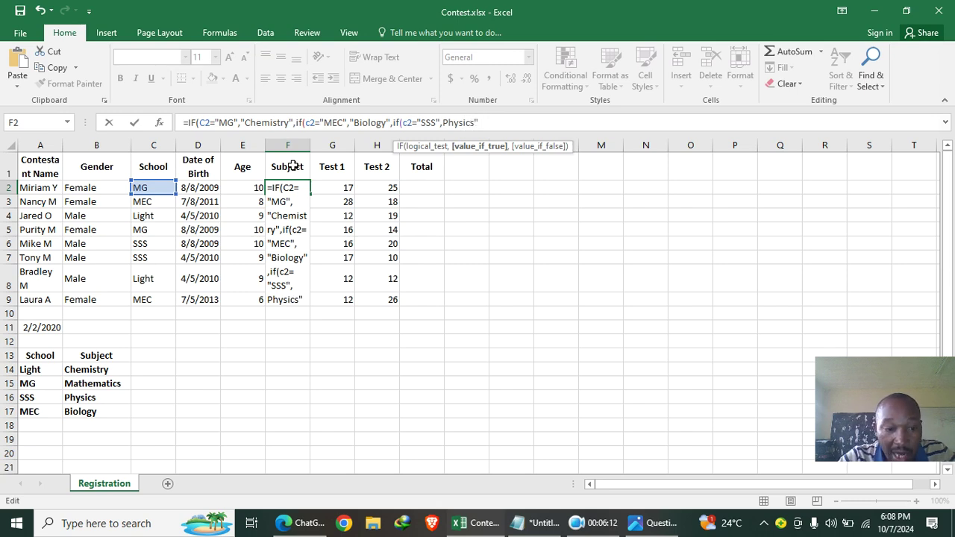
# Append a fourth nested IF to the F2 formula that returns Chemistry when C2 equals "Light"
pyautogui.click(576, 523)
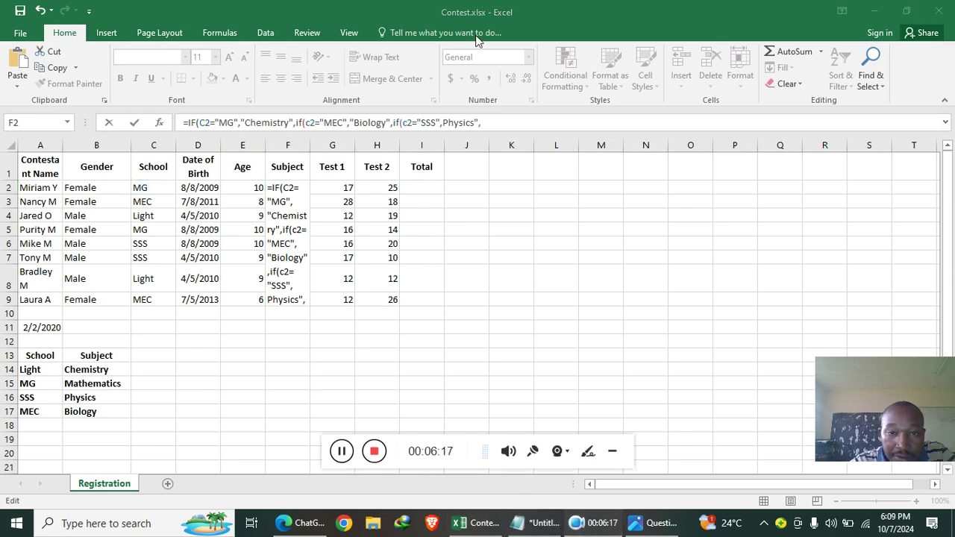
pyautogui.click(492, 123)
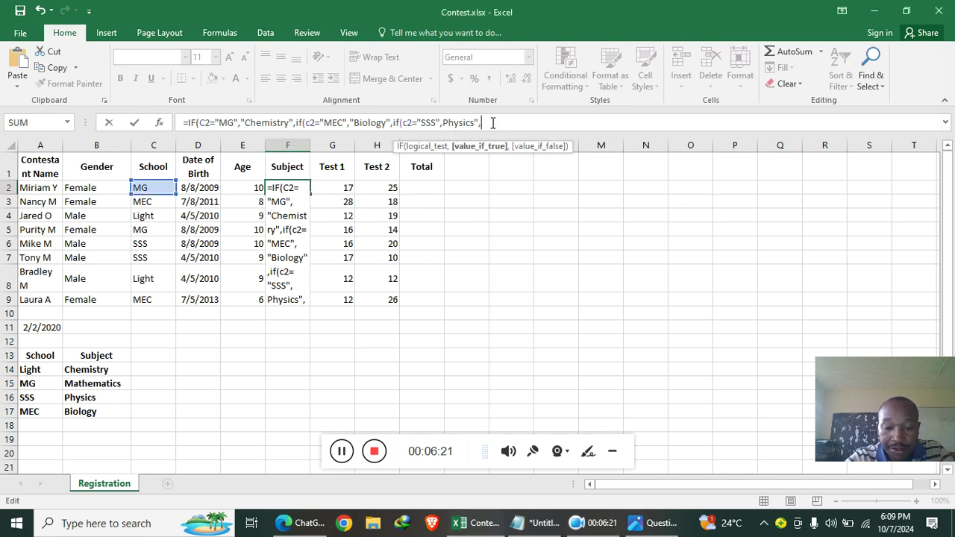
pyautogui.write('if(c2')
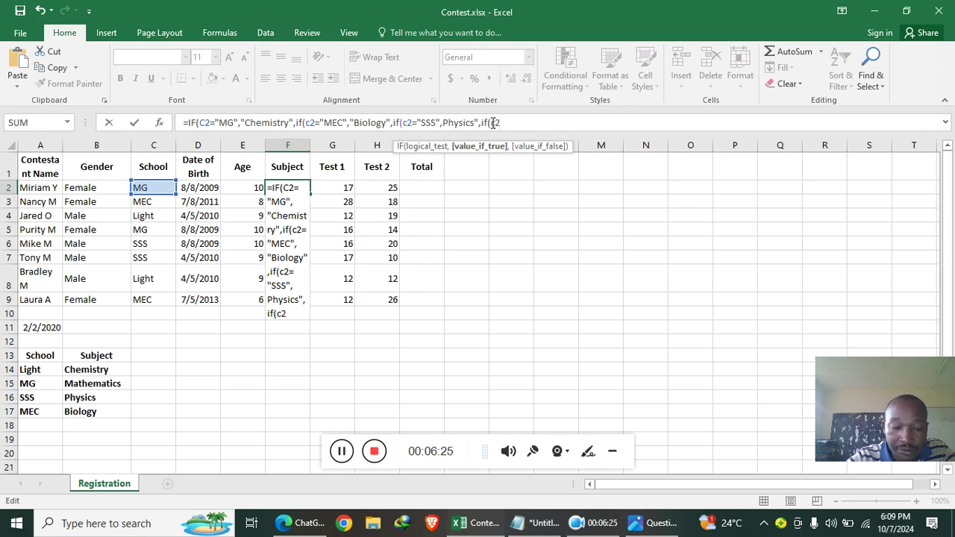
pyautogui.write('=')
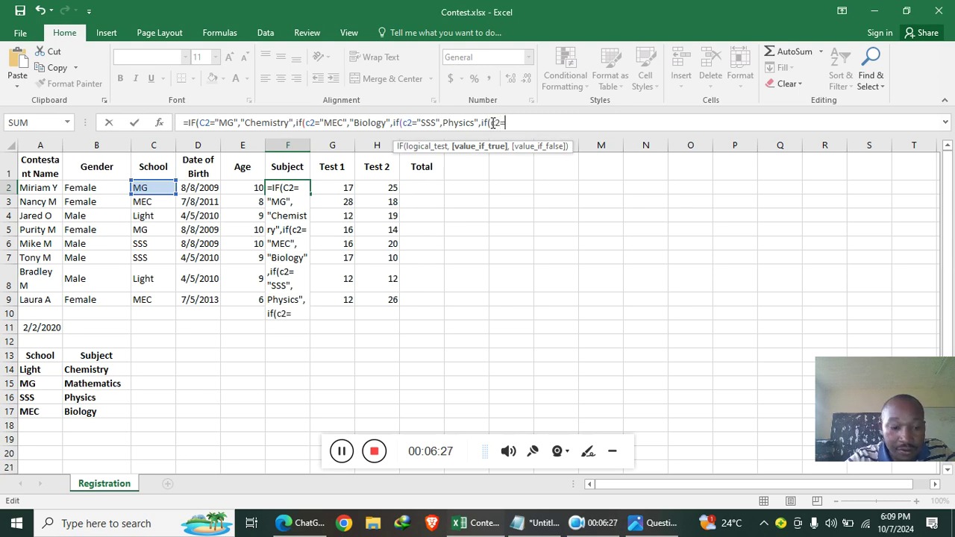
pyautogui.write('"')
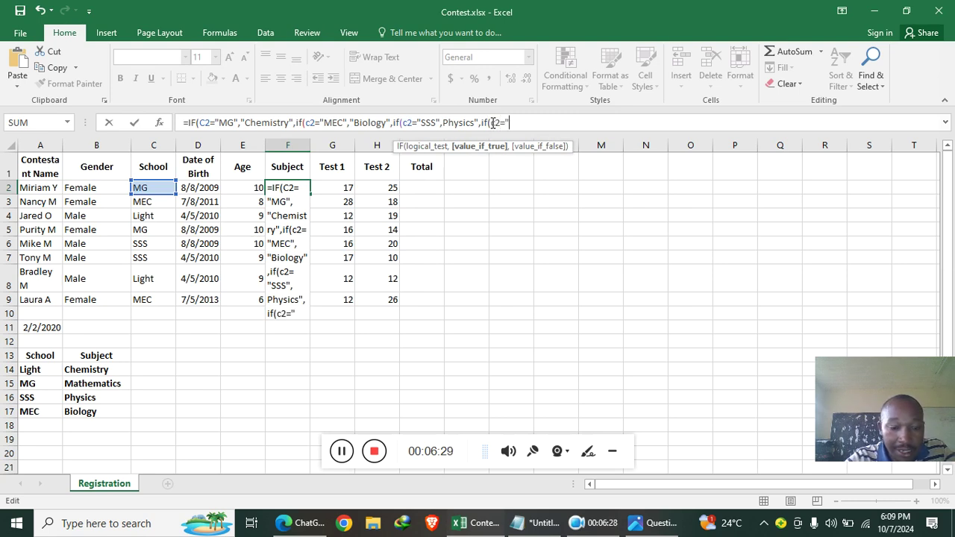
pyautogui.write('Light')
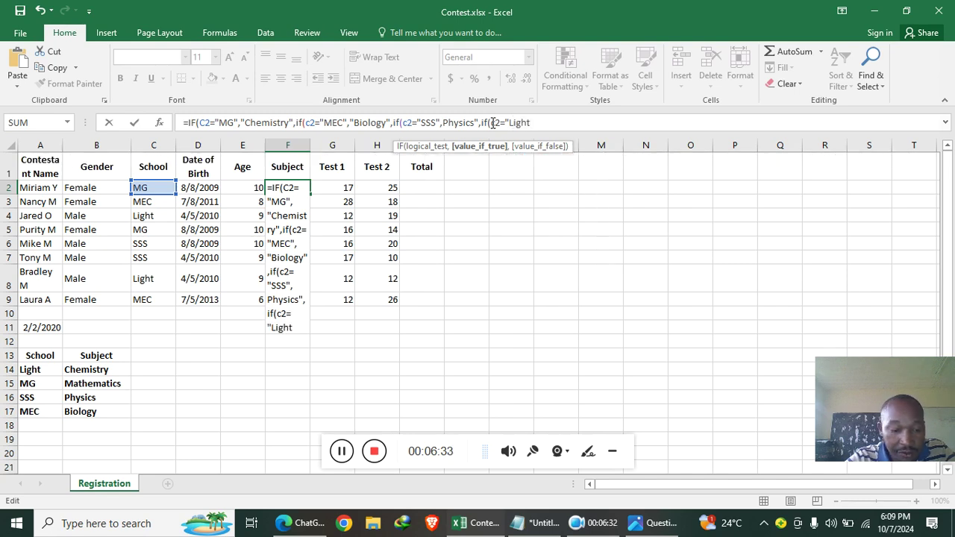
pyautogui.write('",C')
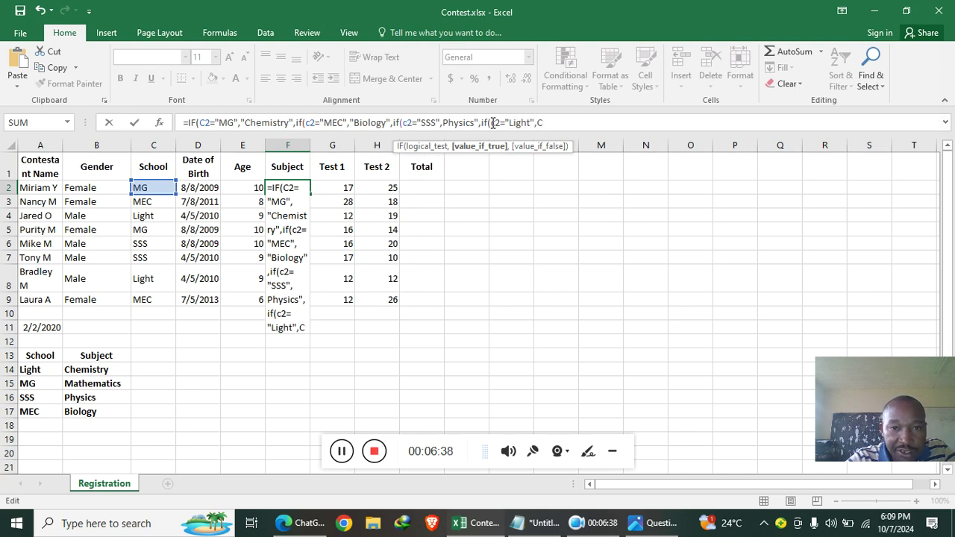
pyautogui.write('hemistry')
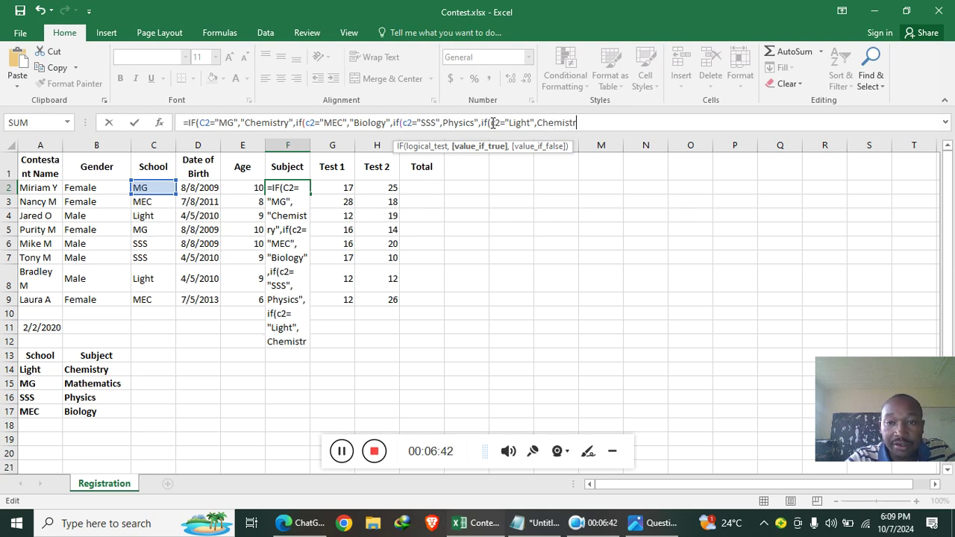
pyautogui.write('"')
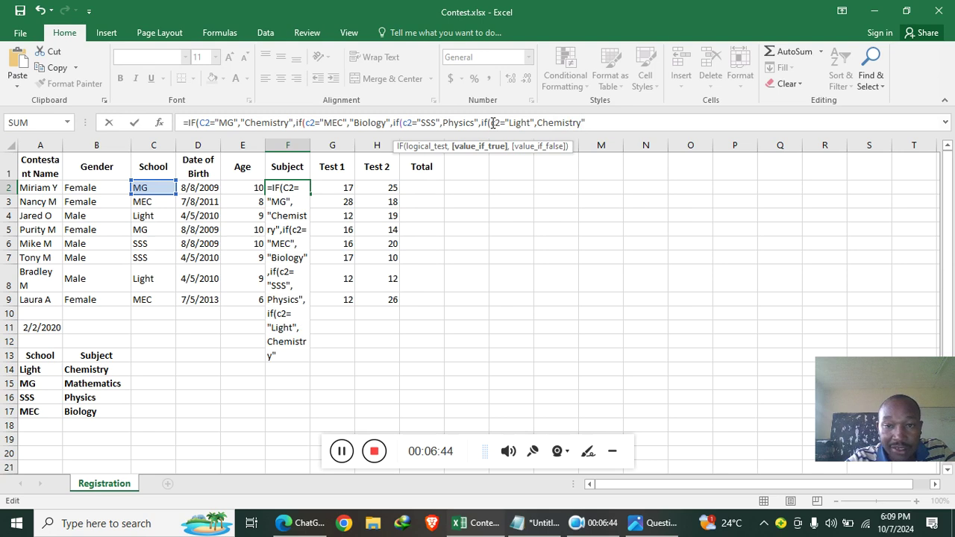
# Replace the value returned for "MG" in the F2 formula with "Mathematics"
pyautogui.click(291, 124)
pyautogui.press('BackSpace')
pyautogui.press('BackSpace')
pyautogui.press('BackSpace')
pyautogui.press('BackSpace')
pyautogui.press('BackSpace')
pyautogui.press('BackSpace')
pyautogui.press('BackSpace')
pyautogui.press('BackSpace')
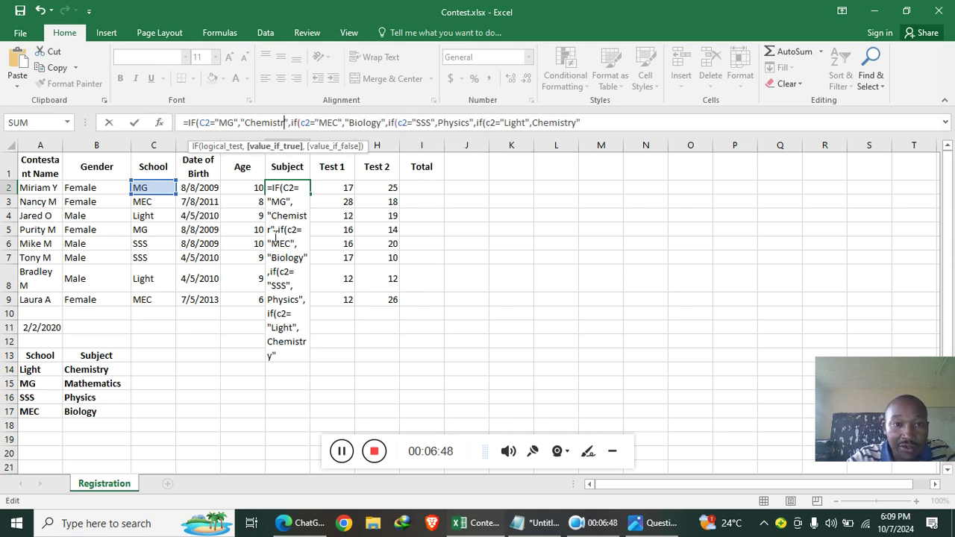
pyautogui.press('BackSpace')
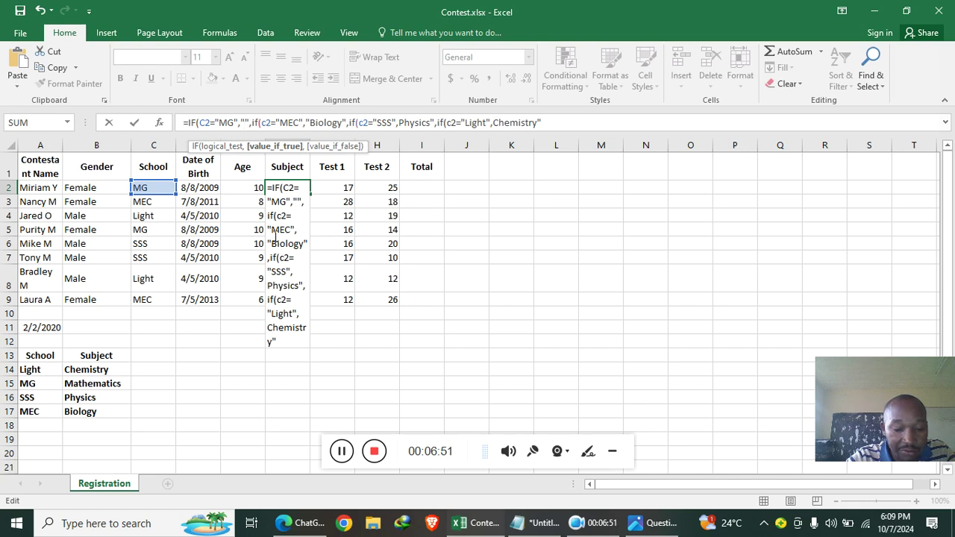
pyautogui.write('MATHE')
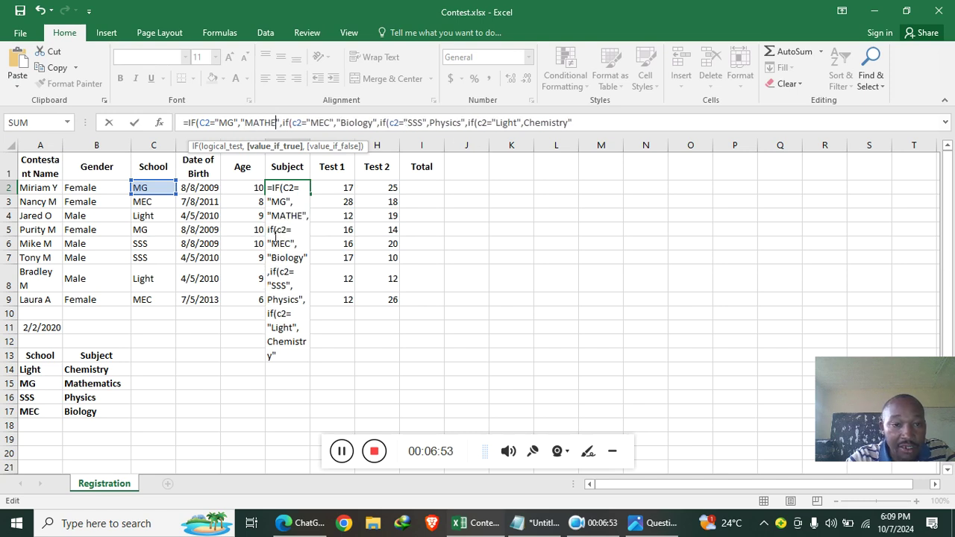
pyautogui.press('BackSpace')
pyautogui.press('BackSpace')
pyautogui.press('BackSpace')
pyautogui.press('BackSpace')
pyautogui.write('thematic')
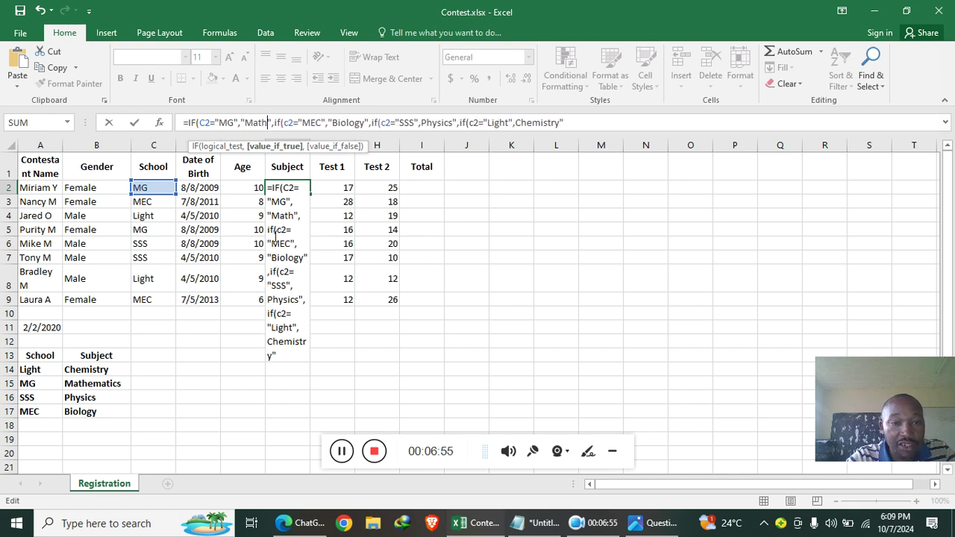
pyautogui.write('s')
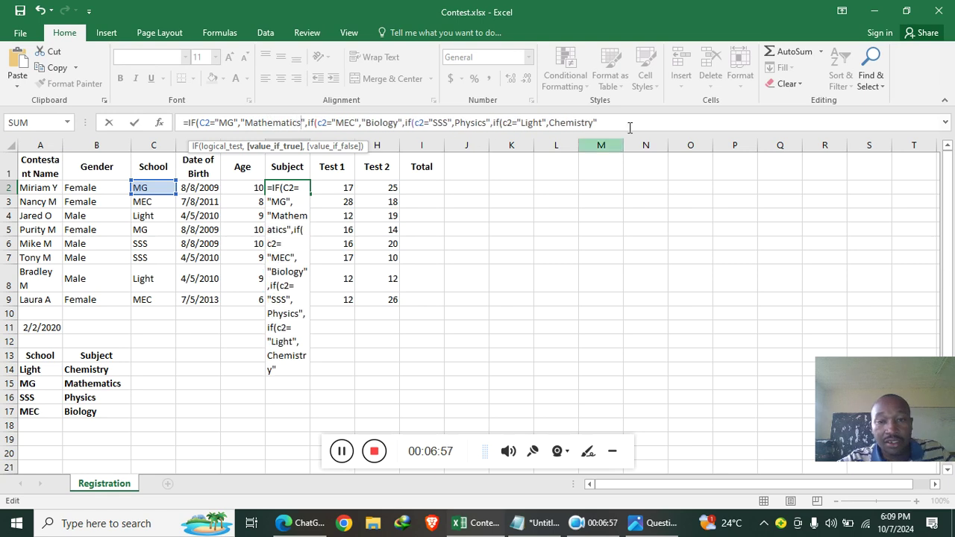
# Close the nested IF formula in F2, add the missing opening quotation mark before Physics, and accept the suggested closing-parentheses correction
pyautogui.click(627, 126)
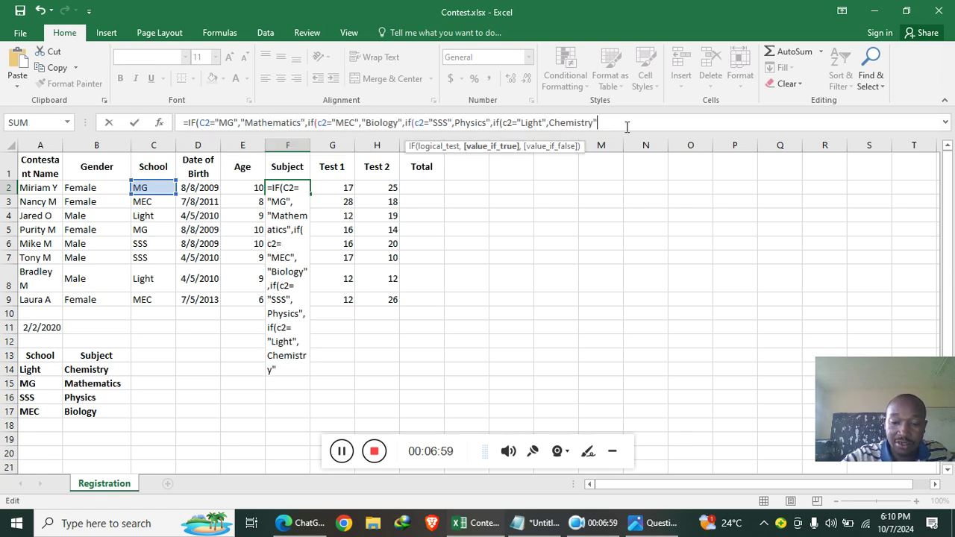
pyautogui.press('Return')
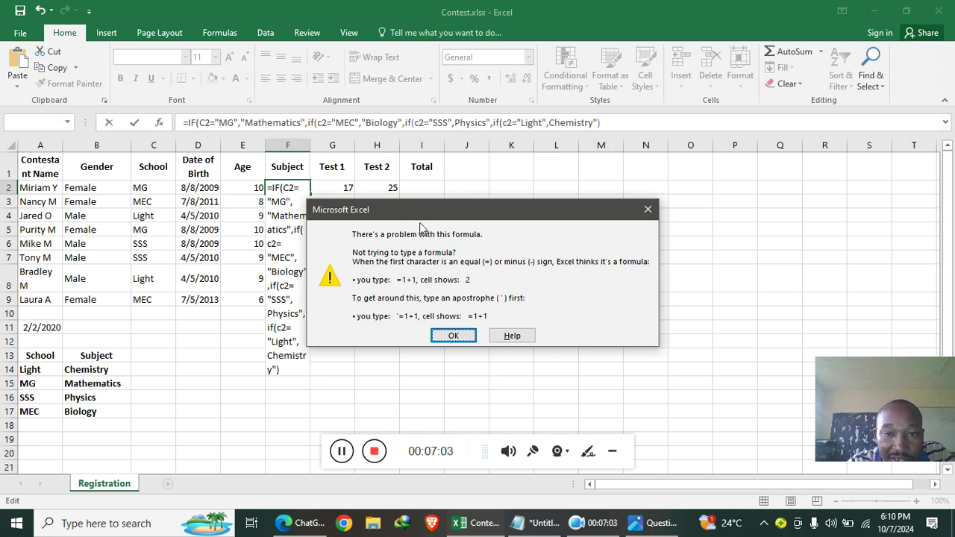
pyautogui.click(648, 215)
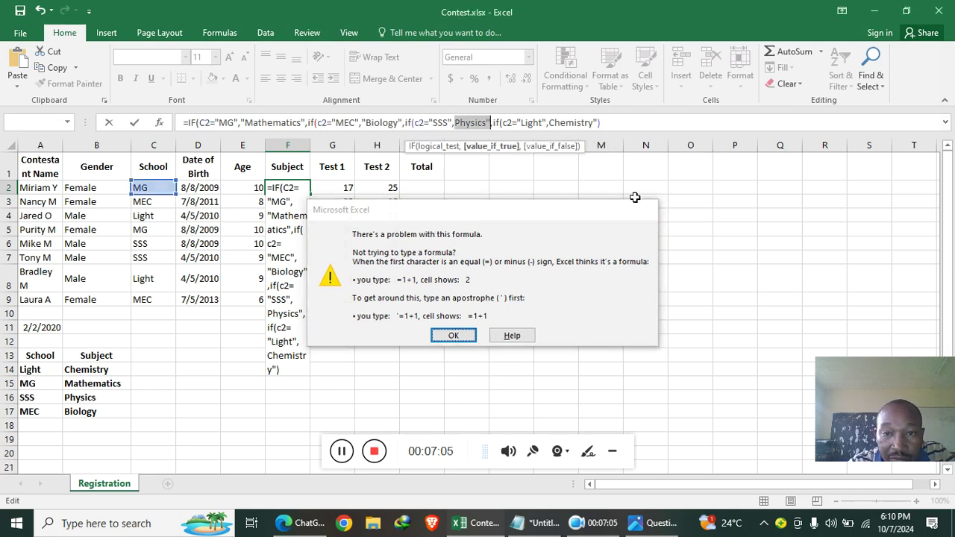
pyautogui.click(455, 124)
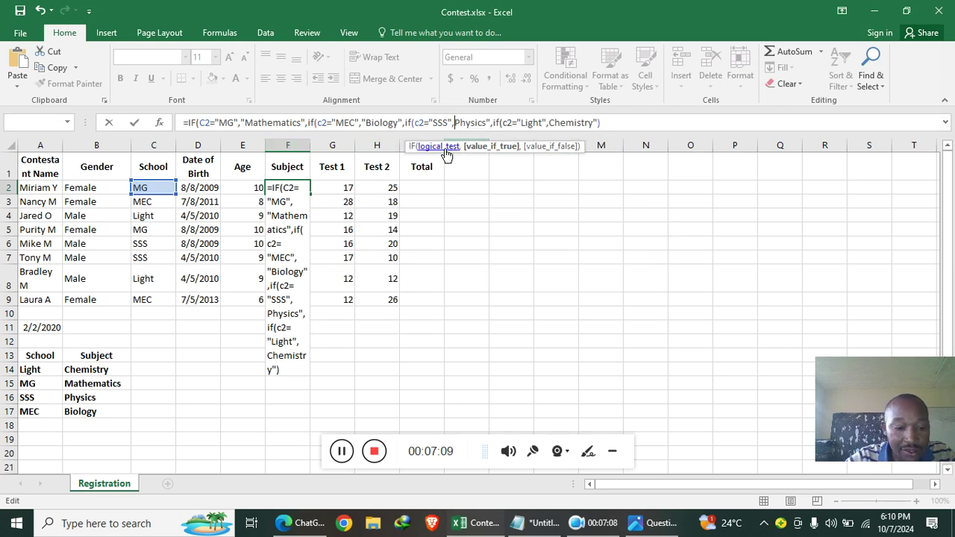
pyautogui.write('"')
pyautogui.press('Return')
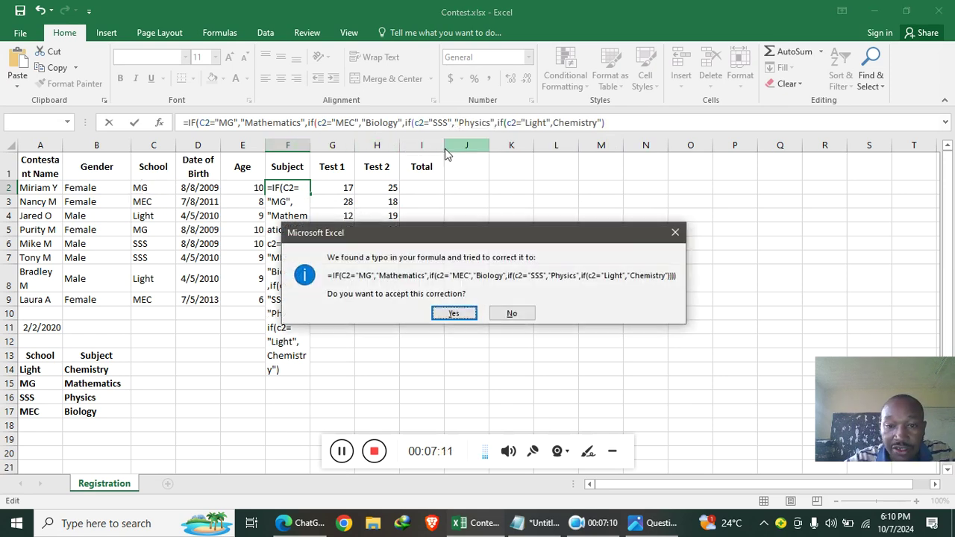
pyautogui.click(453, 314)
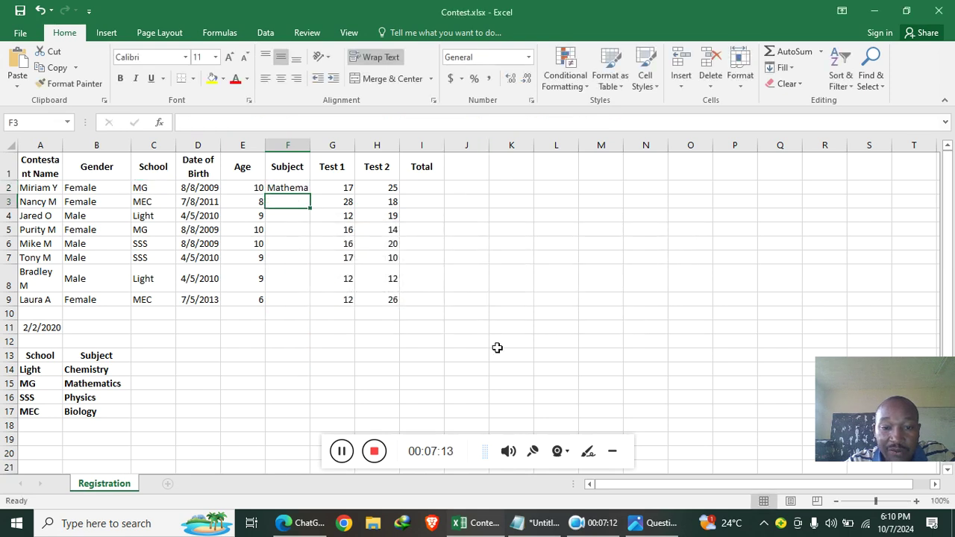
# Widen the Subject column to fit its text and fill the F2 formula down through F9
pyautogui.moveTo(309, 148); pyautogui.dragTo(366, 148)
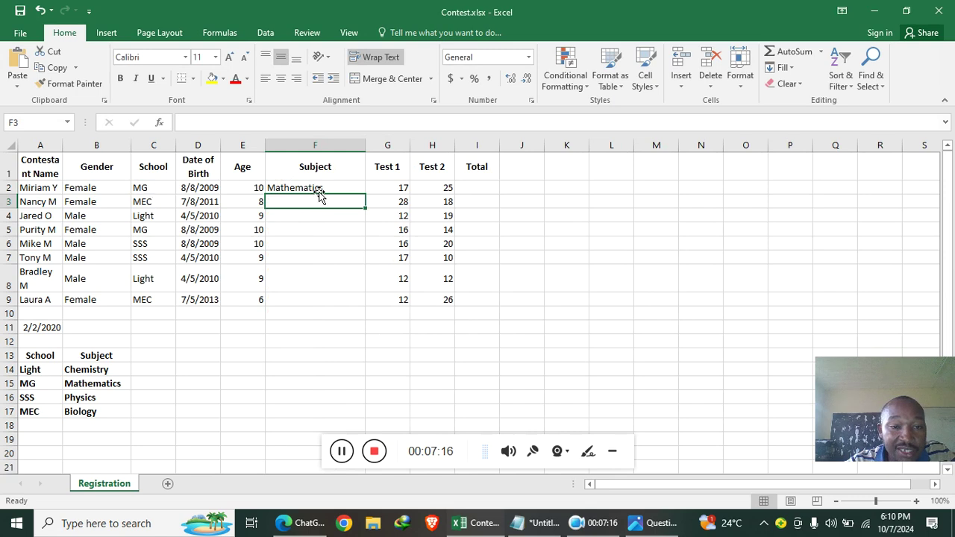
pyautogui.click(343, 190)
pyautogui.moveTo(365, 195); pyautogui.dragTo(384, 301)
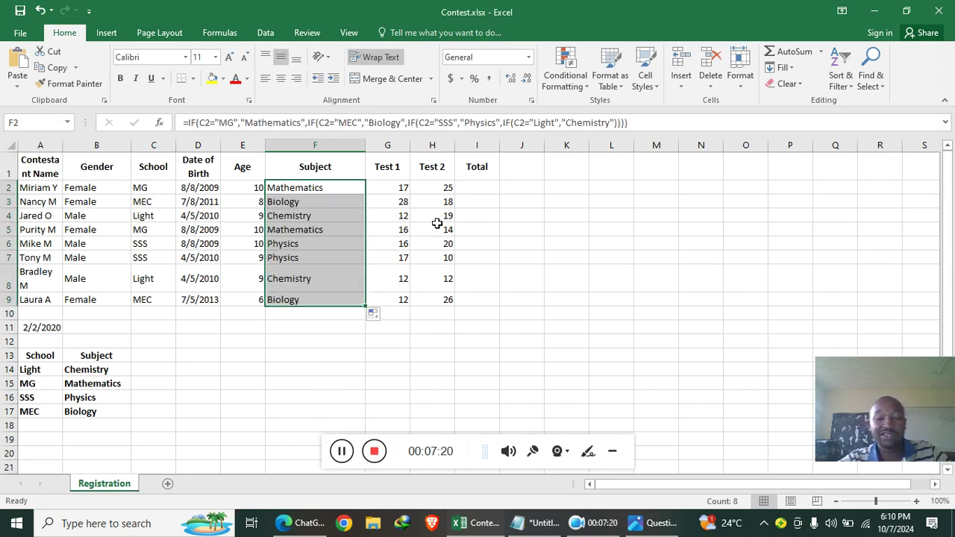
# Consult part g in Question d.jpg, return to the Contest workbook, and start the Total formula in I2 as =0.6*G2
pyautogui.click(613, 452)
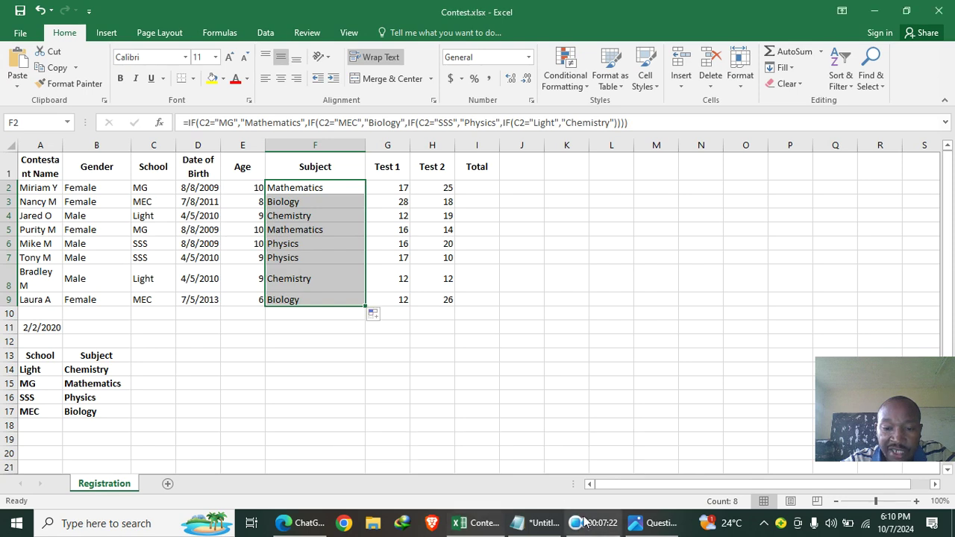
pyautogui.click(653, 523)
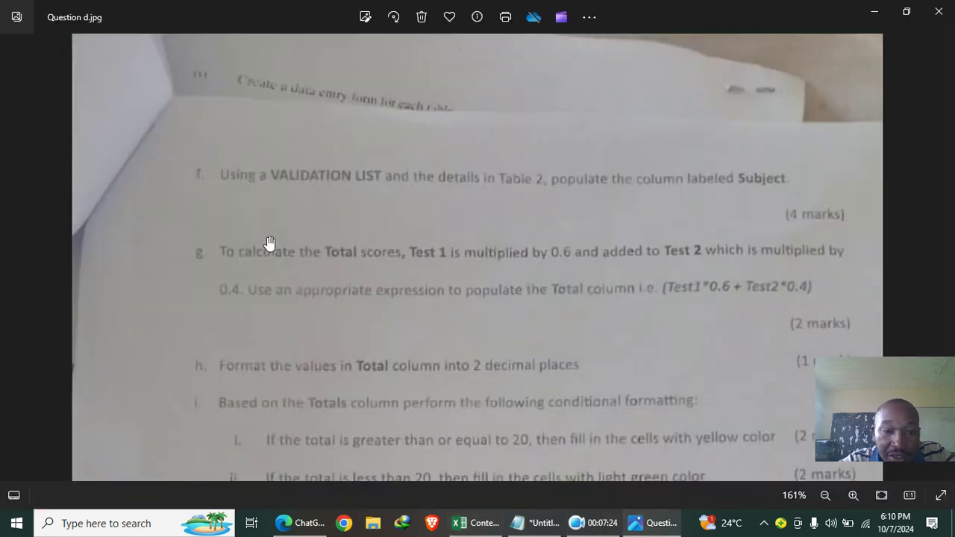
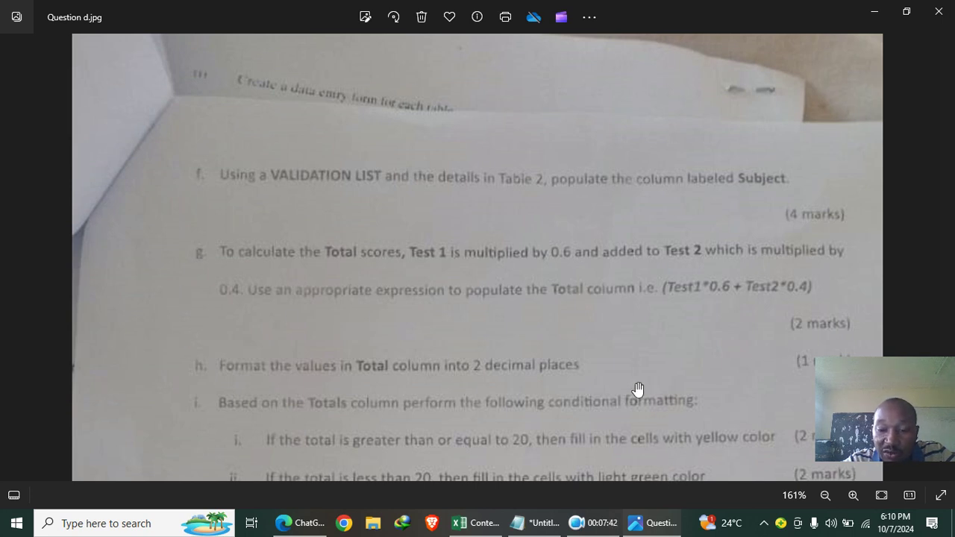
pyautogui.click(479, 522)
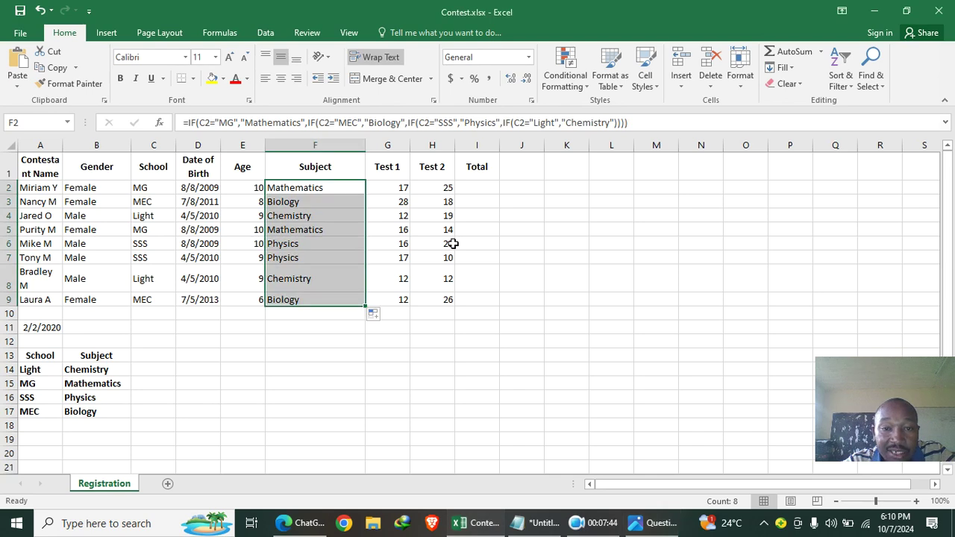
pyautogui.click(483, 189)
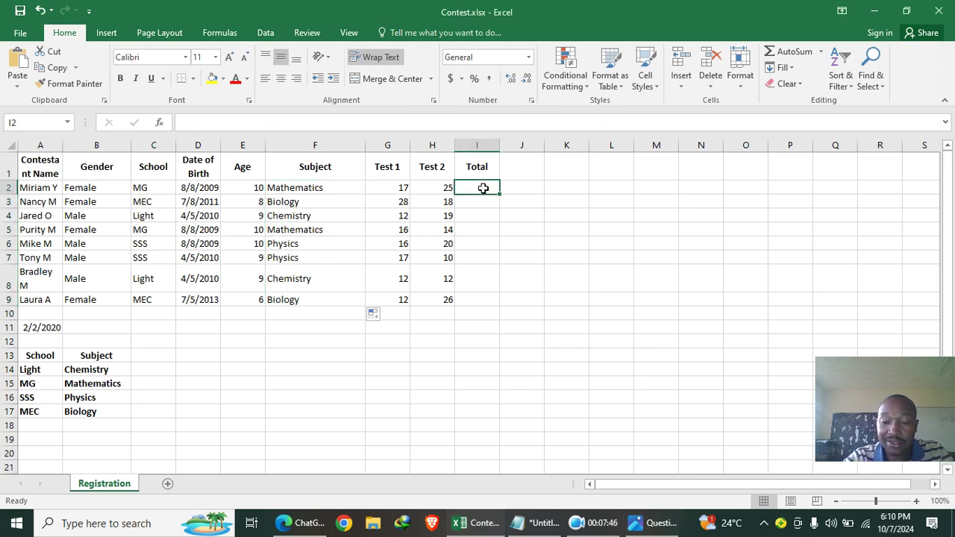
pyautogui.write('=0')
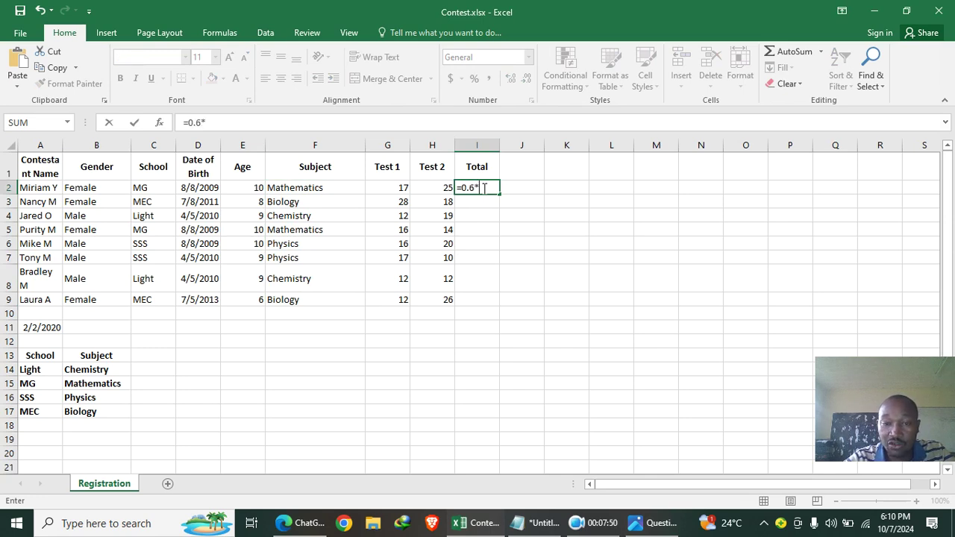
pyautogui.write('.6*')
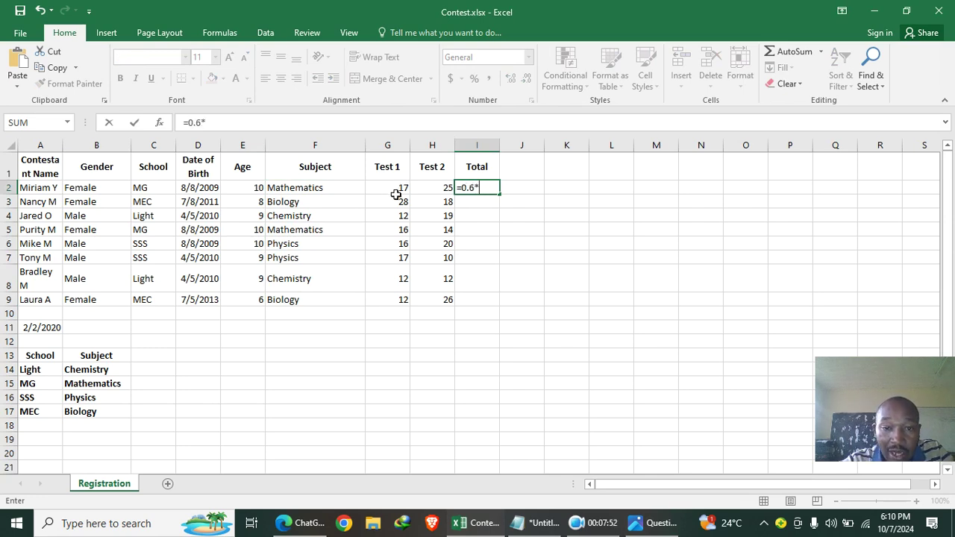
pyautogui.click(396, 188)
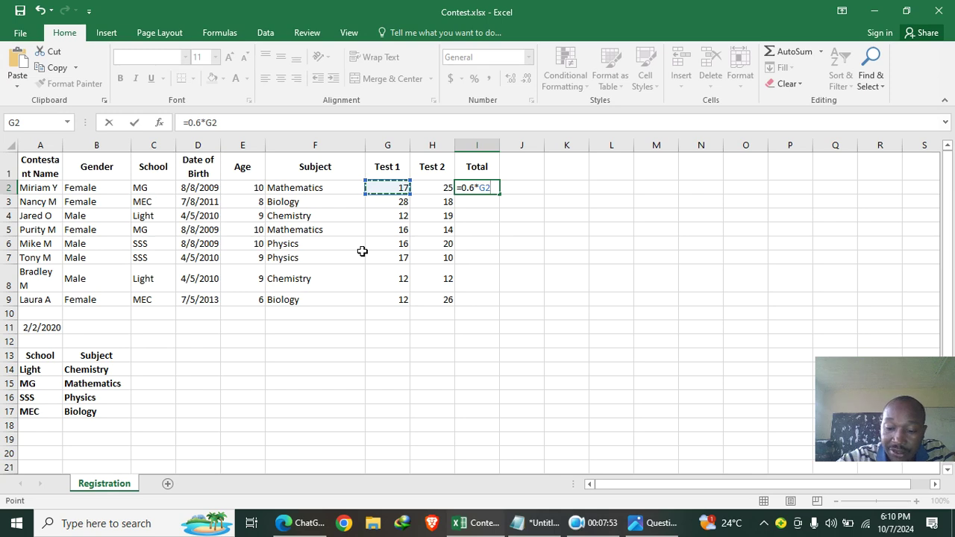
# Enclose 0.6*G2 in parentheses and complete the I2 formula as =(0.6*G2)+(0.4*H2)
pyautogui.write(')')
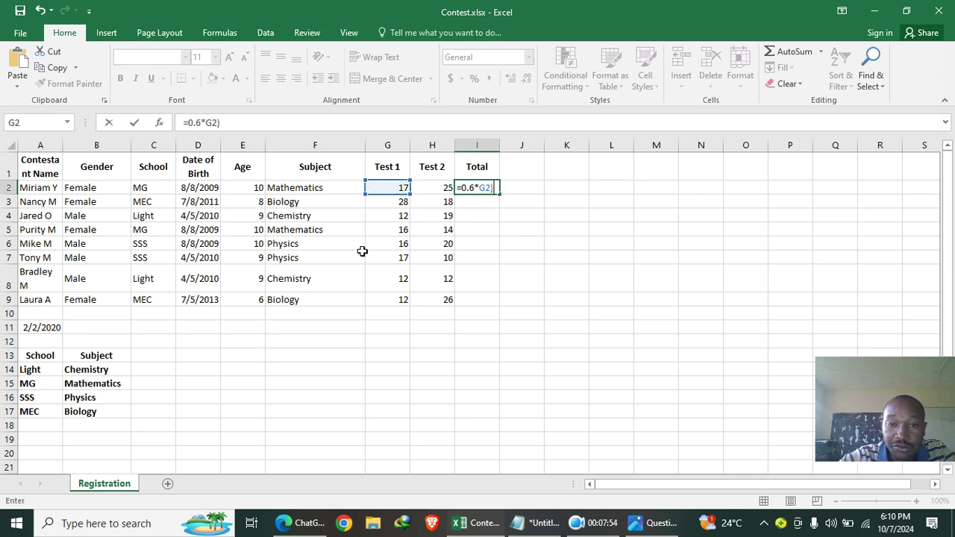
pyautogui.click(187, 122)
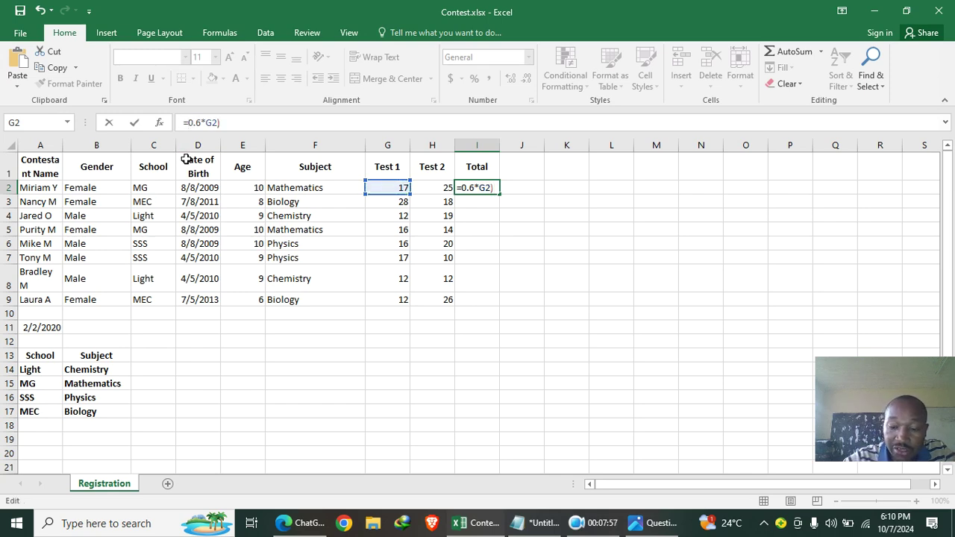
pyautogui.write('(')
pyautogui.click(273, 126)
pyautogui.write('+(0.4*')
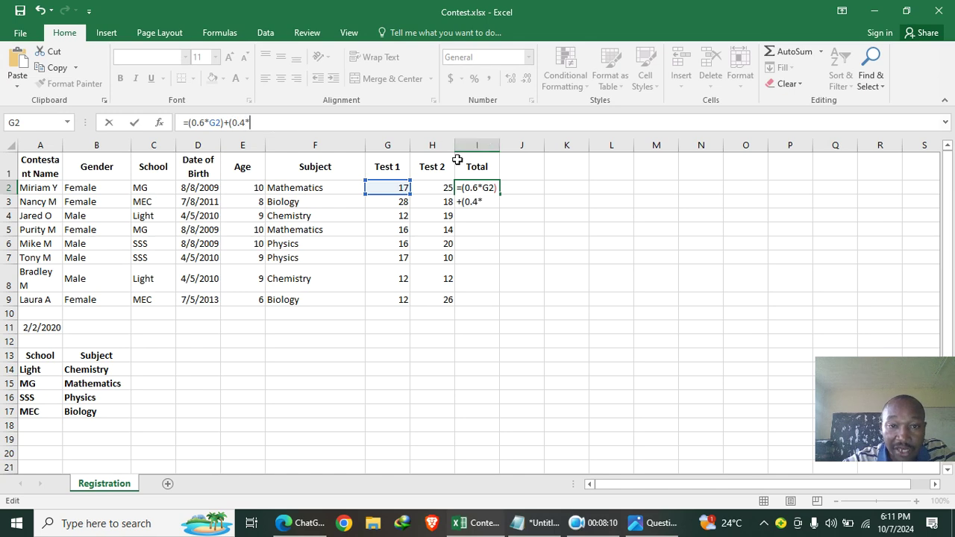
pyautogui.click(439, 188)
pyautogui.write(')')
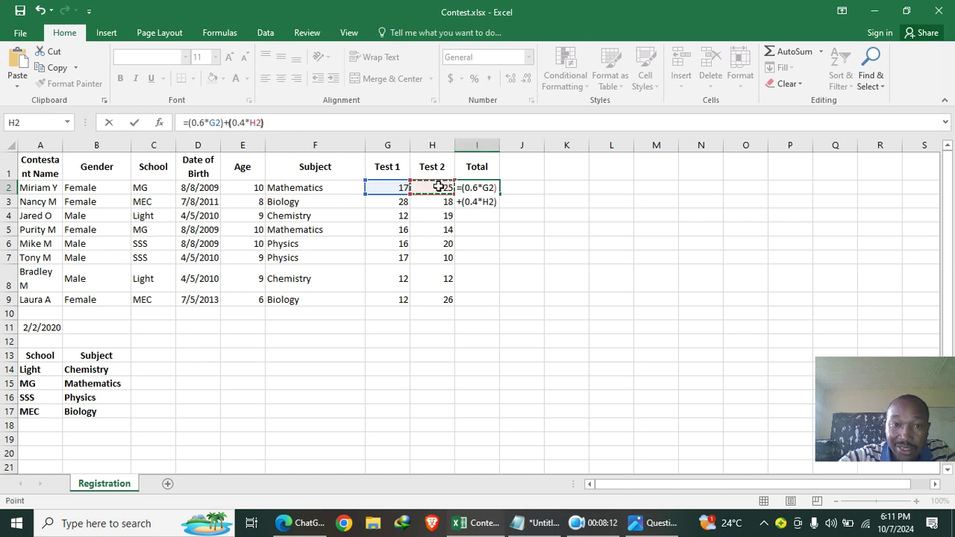
pyautogui.press('Return')
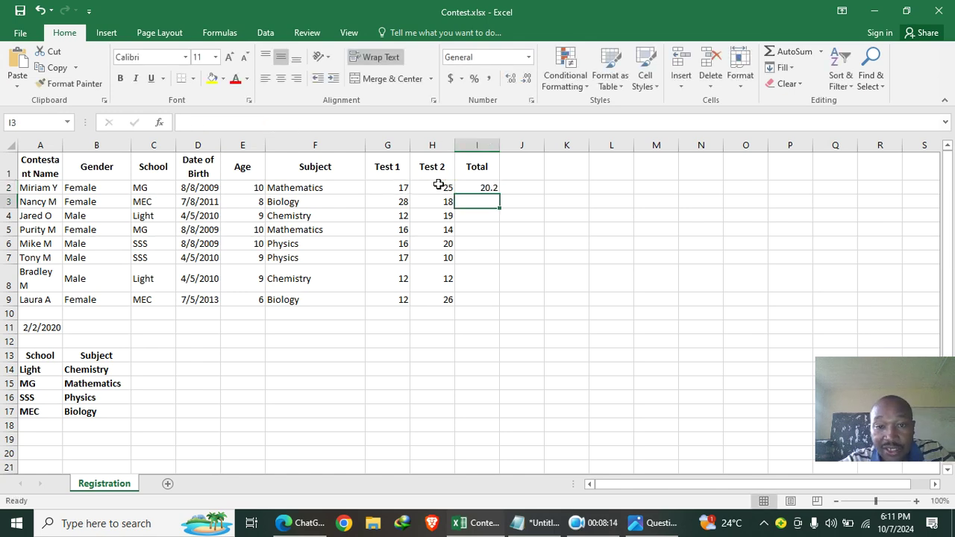
# Fill the Total formula from I2 down through I9
pyautogui.click(476, 190)
pyautogui.moveTo(500, 196); pyautogui.dragTo(511, 309)
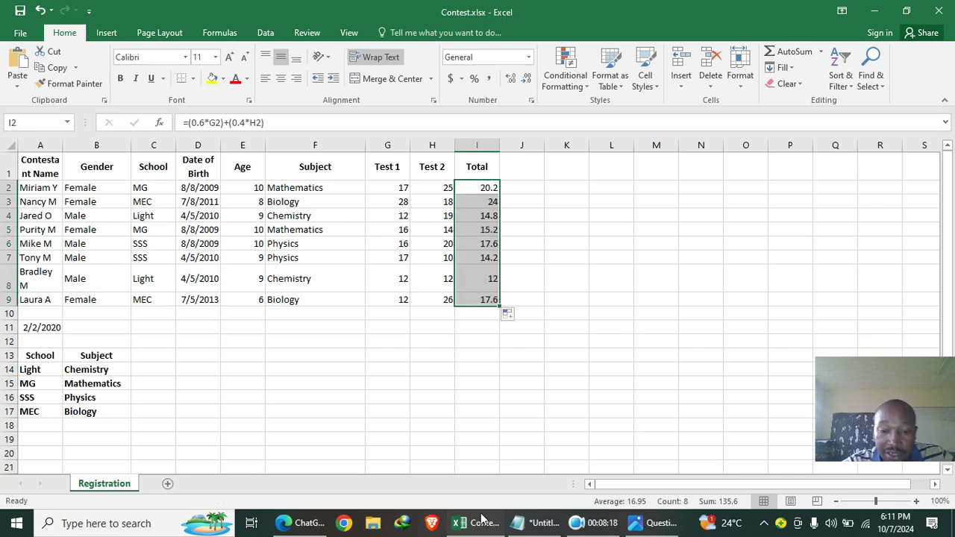
pyautogui.click(594, 523)
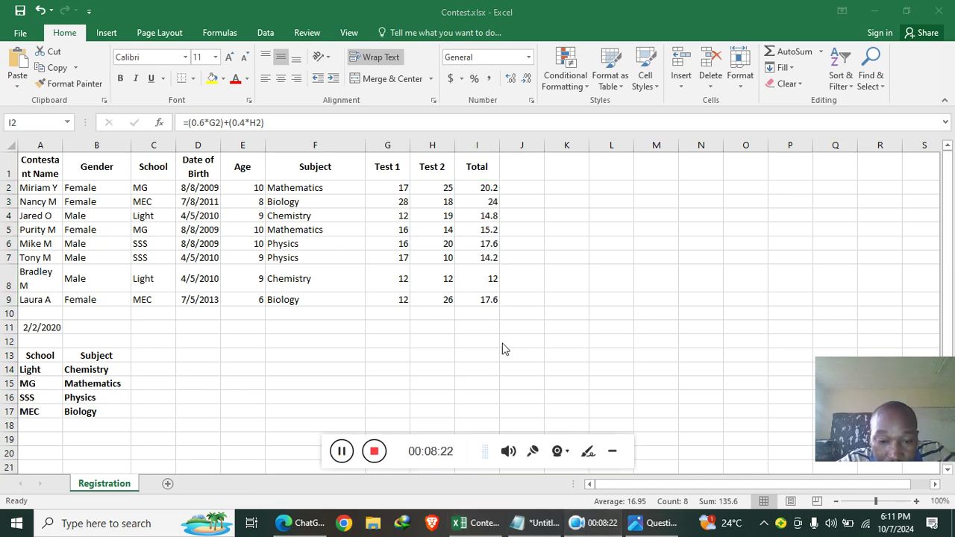
pyautogui.click(612, 453)
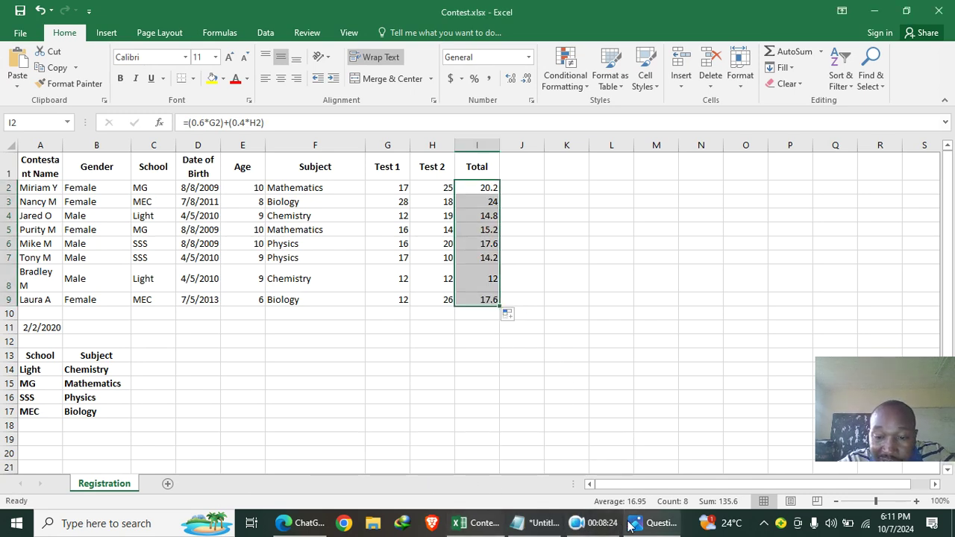
# Consult part h in Question d.jpg, return to the Contest workbook, and format the Total values in I2:I9 to two decimal places
pyautogui.click(652, 523)
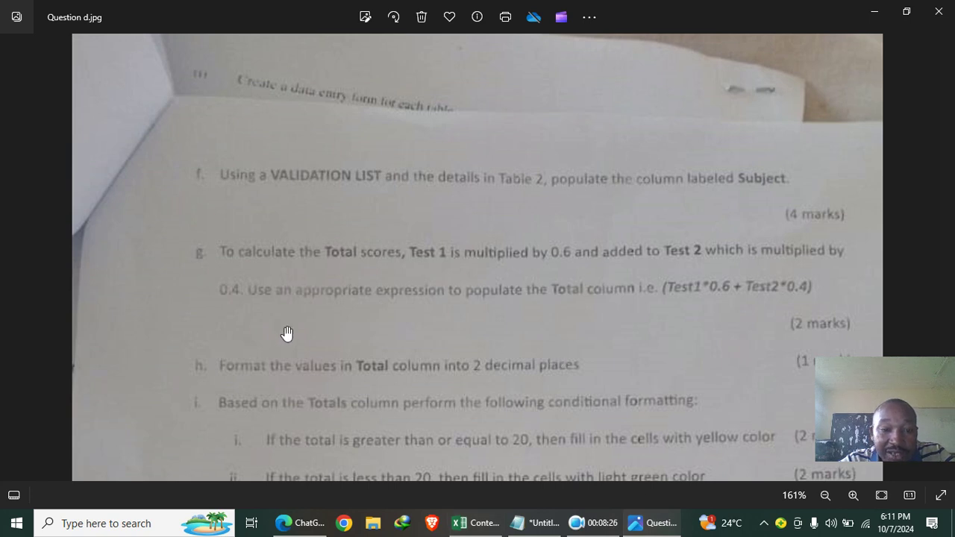
pyautogui.scroll(-1, 290, 326)
pyautogui.scroll(-1, 309, 291)
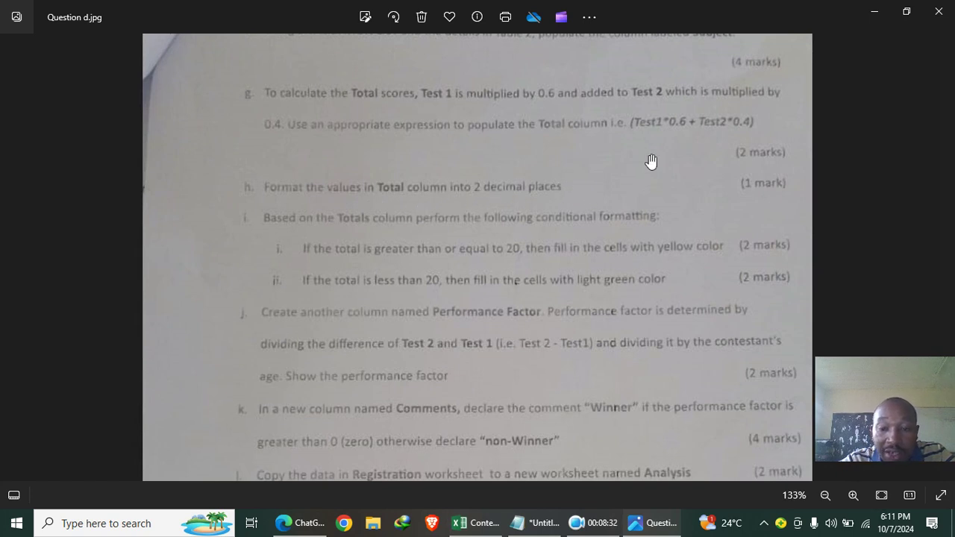
pyautogui.click(484, 523)
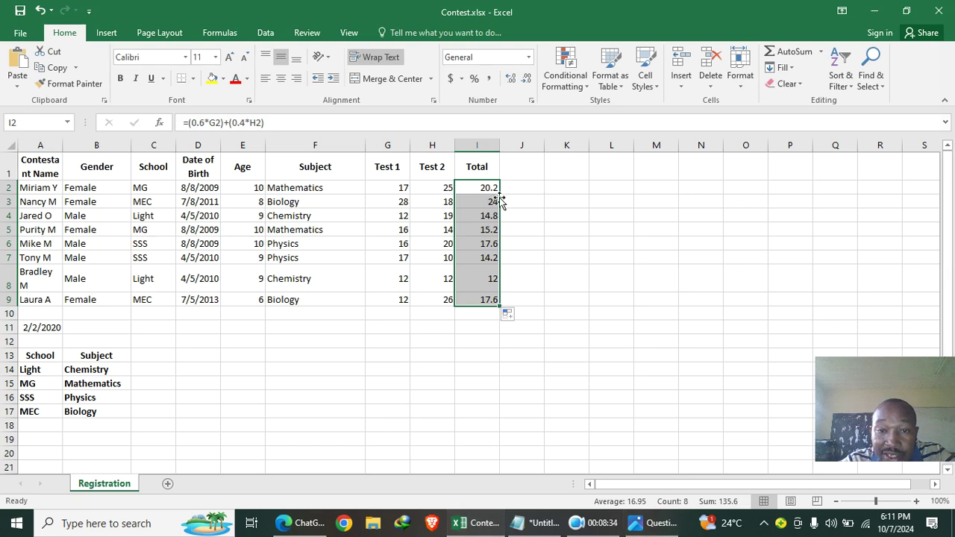
pyautogui.click(511, 80)
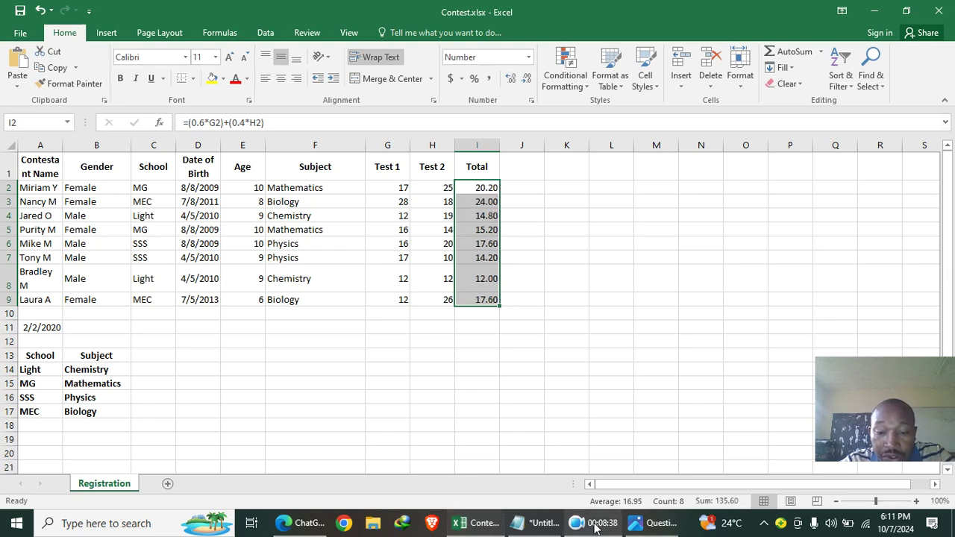
# Consult part i in Question d.jpg, return to the Contest workbook, and start a greater than or equal to conditional formatting rule for I1:I10
pyautogui.click(674, 525)
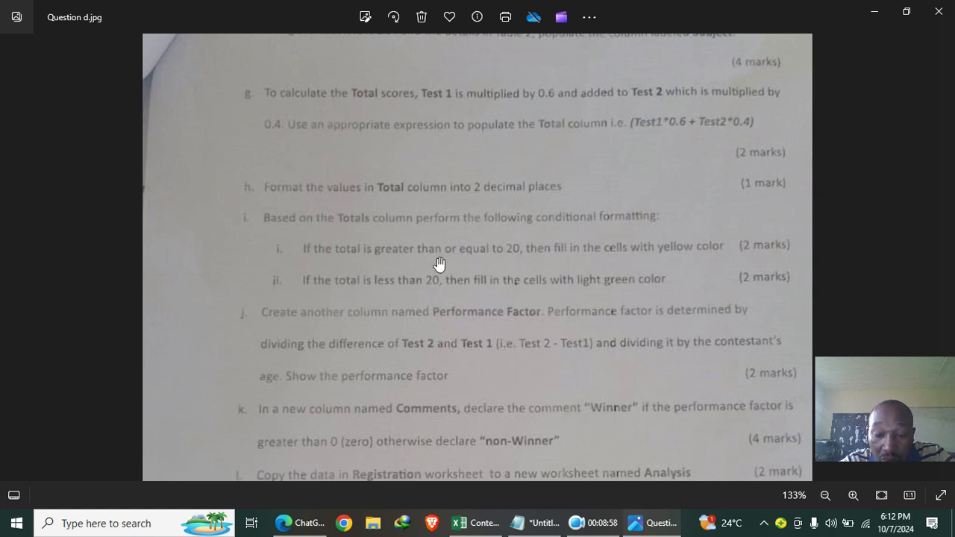
pyautogui.click(476, 524)
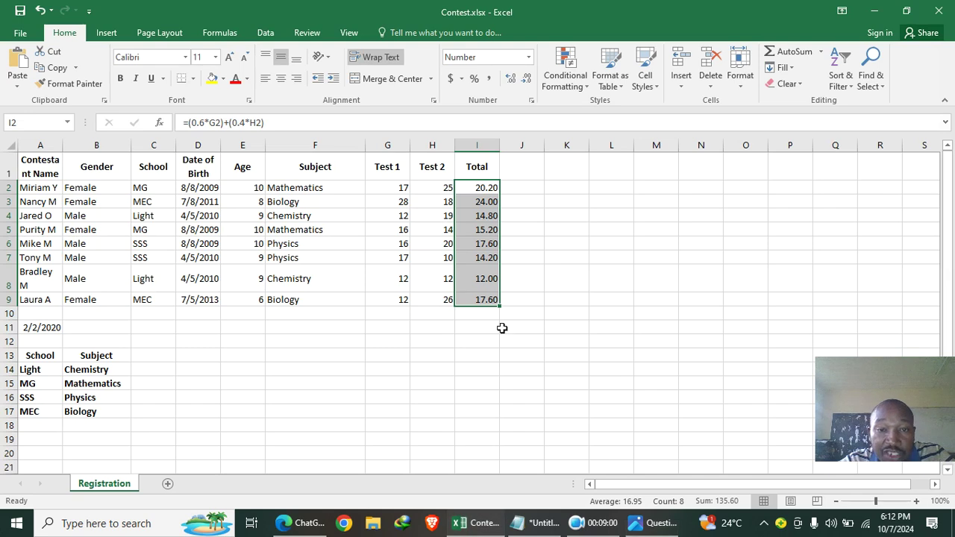
pyautogui.moveTo(475, 161); pyautogui.dragTo(495, 309)
pyautogui.click(565, 64)
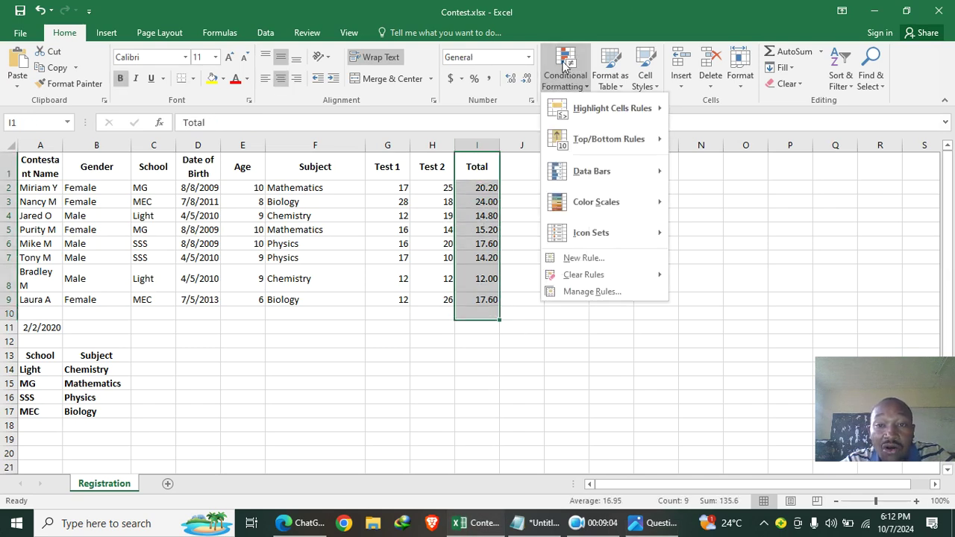
pyautogui.moveTo(587, 112)
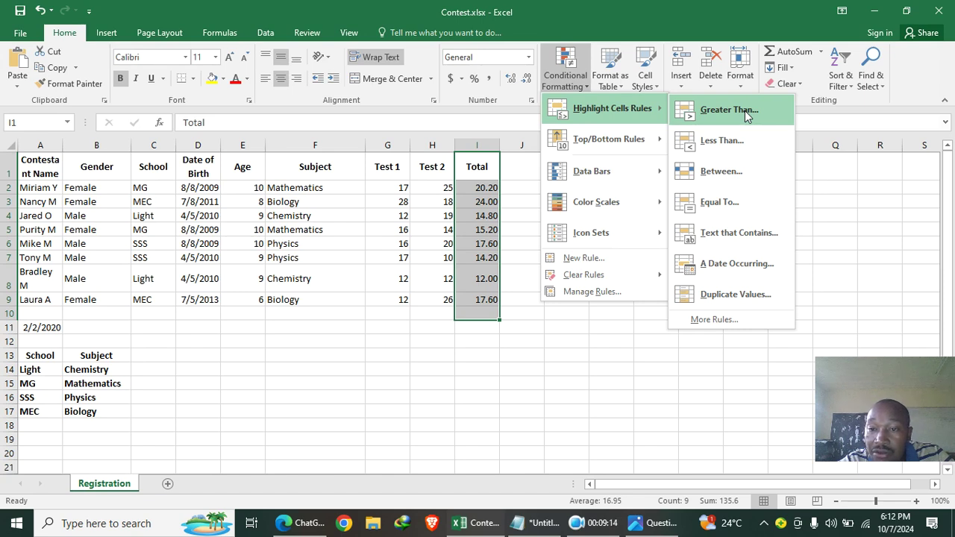
pyautogui.click(715, 319)
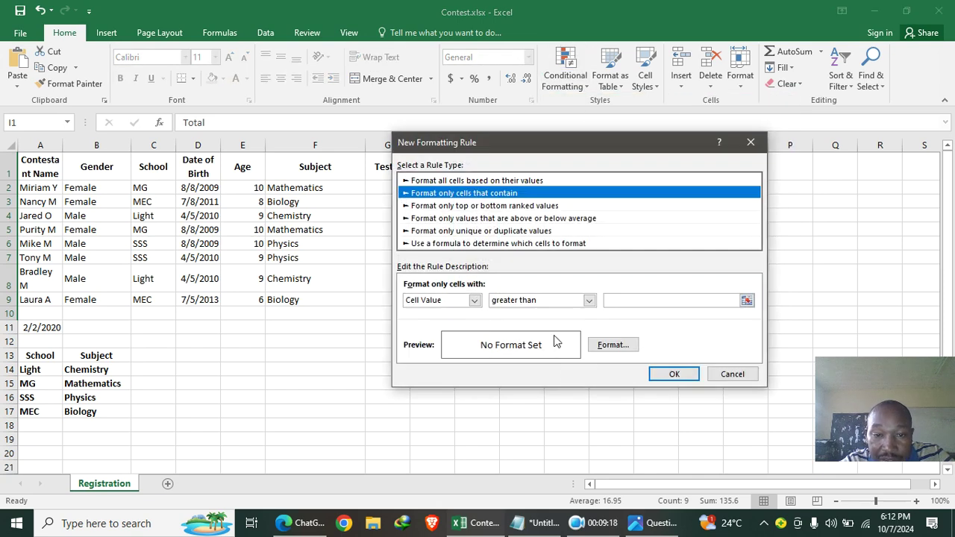
pyautogui.click(589, 300)
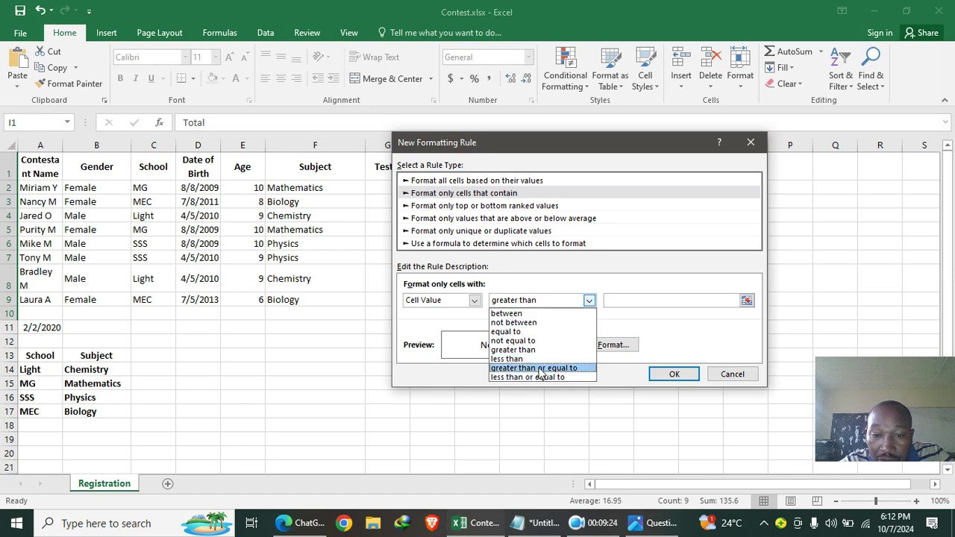
pyautogui.click(541, 368)
pyautogui.click(614, 298)
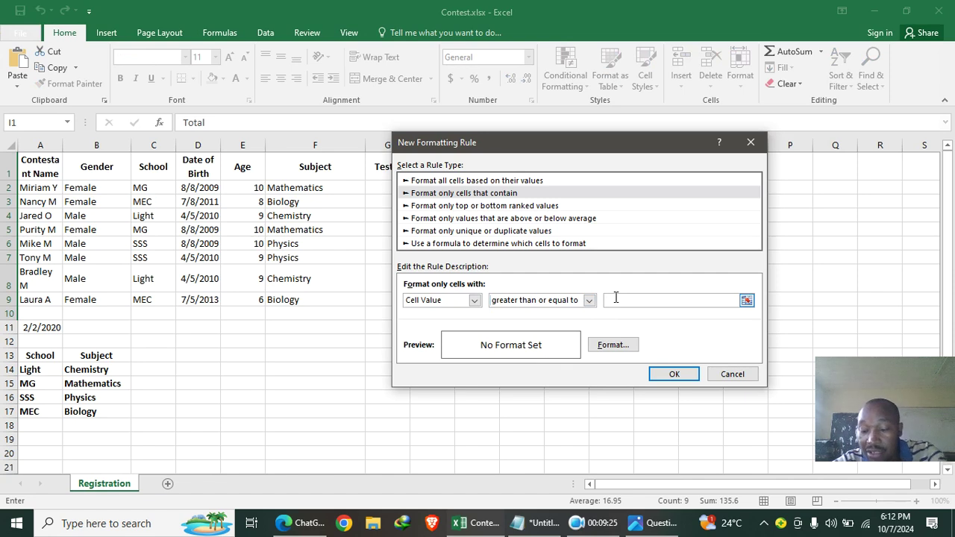
# Recheck part i in Question d.jpg, return to the workbook, and apply the greater than or equal to 20 rule with a yellow font color
pyautogui.click(645, 525)
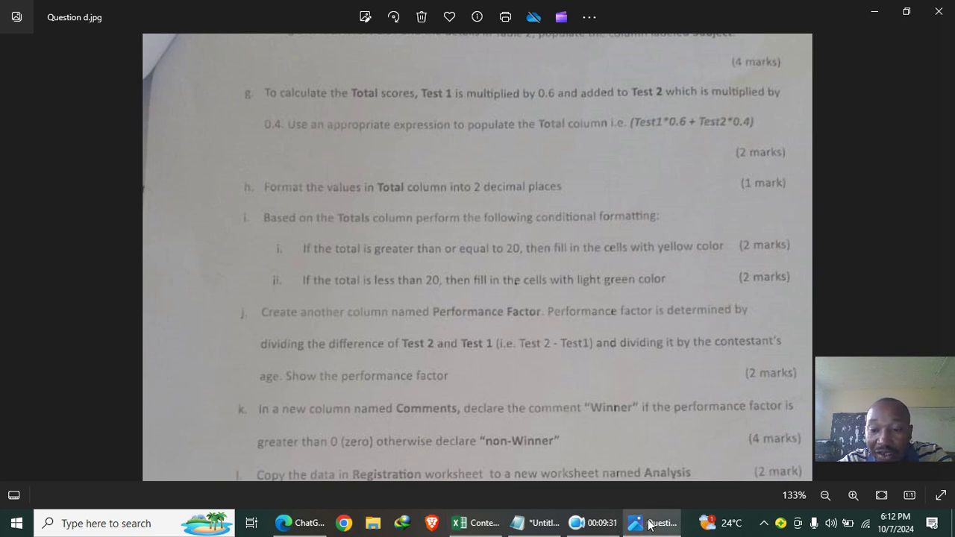
pyautogui.click(479, 524)
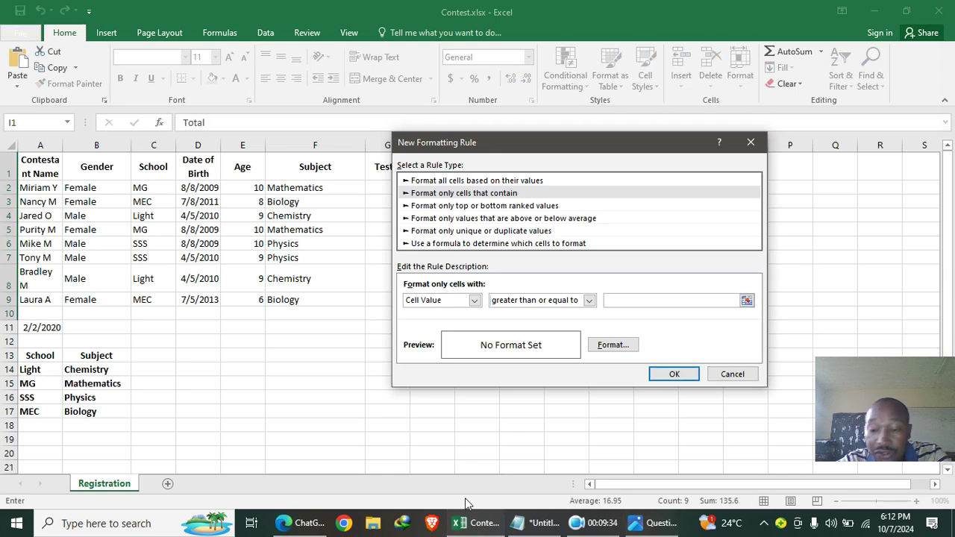
pyautogui.click(613, 346)
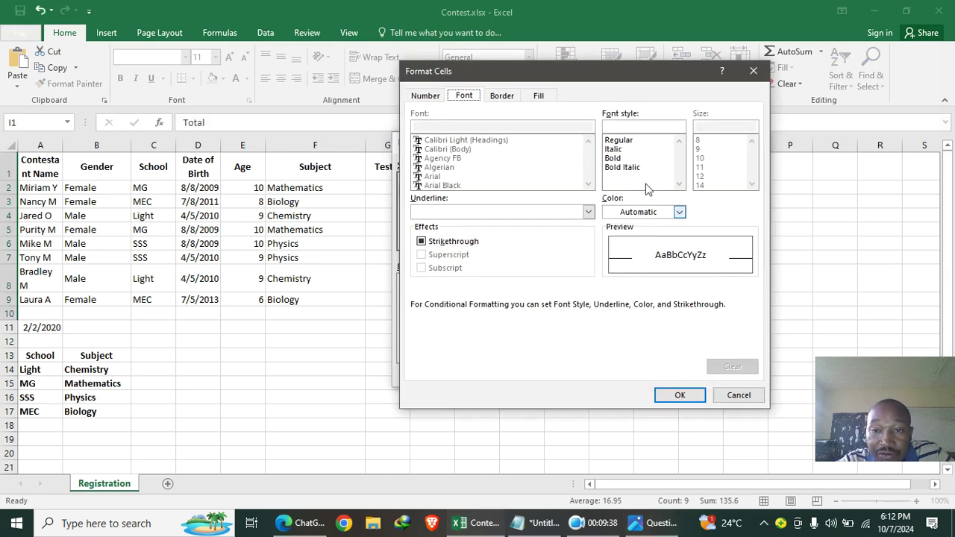
pyautogui.click(661, 216)
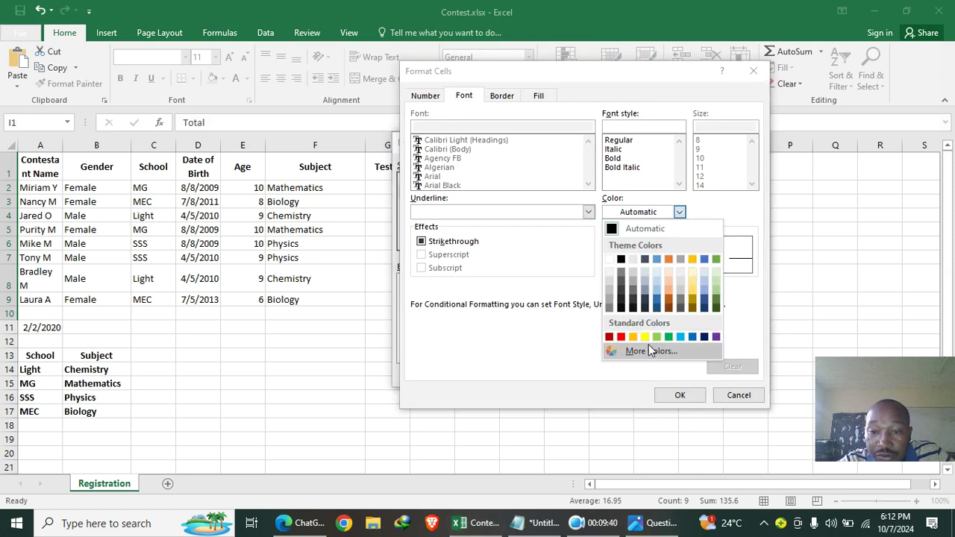
pyautogui.click(646, 335)
pyautogui.click(677, 395)
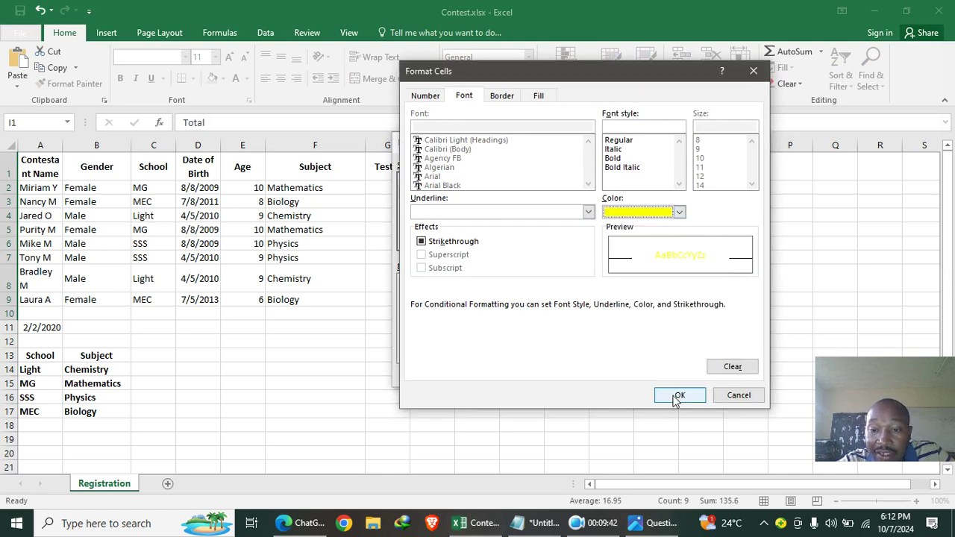
pyautogui.click(671, 374)
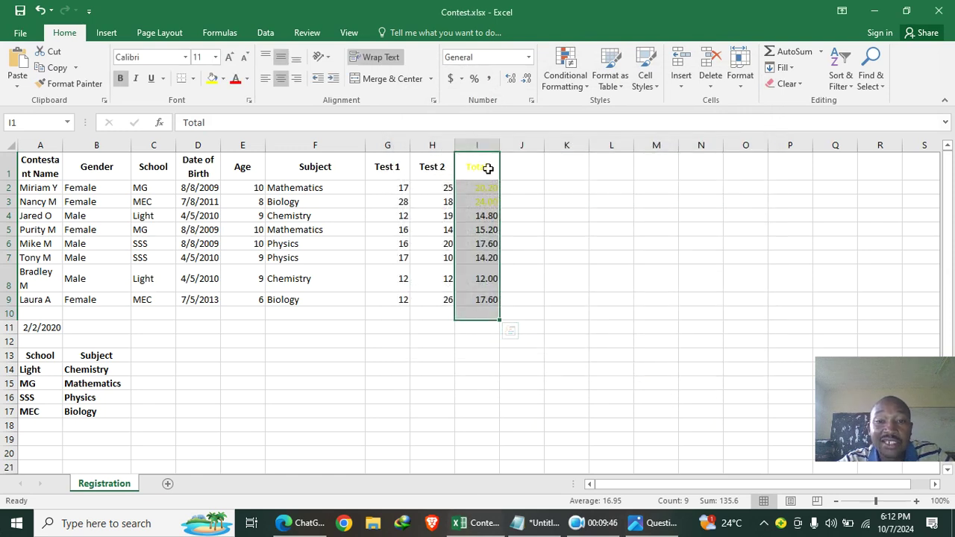
pyautogui.click(520, 214)
pyautogui.moveTo(479, 168); pyautogui.dragTo(491, 196)
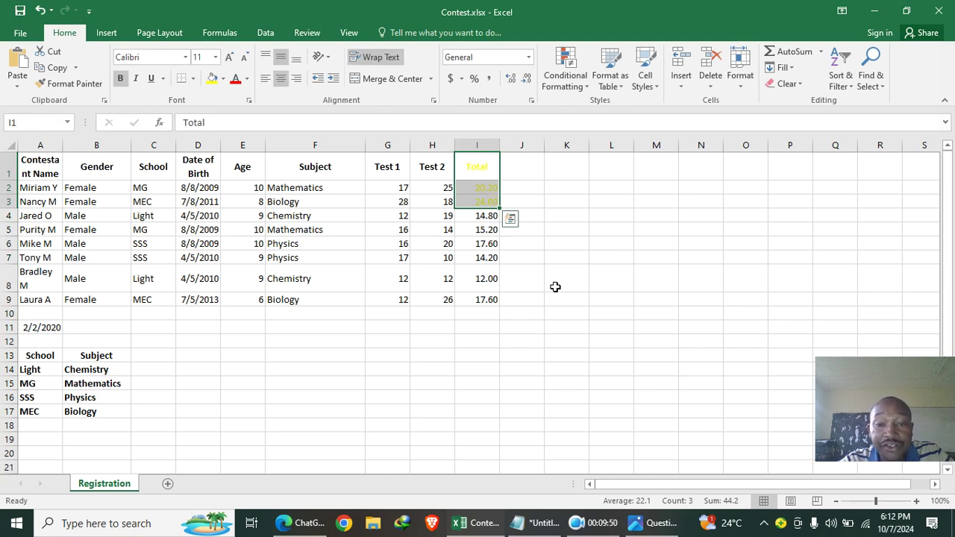
# Consult part i(ii) in Question d.jpg, return to the Contest workbook, and define a less than 20 conditional formatting rule for I1:I10
pyautogui.click(652, 523)
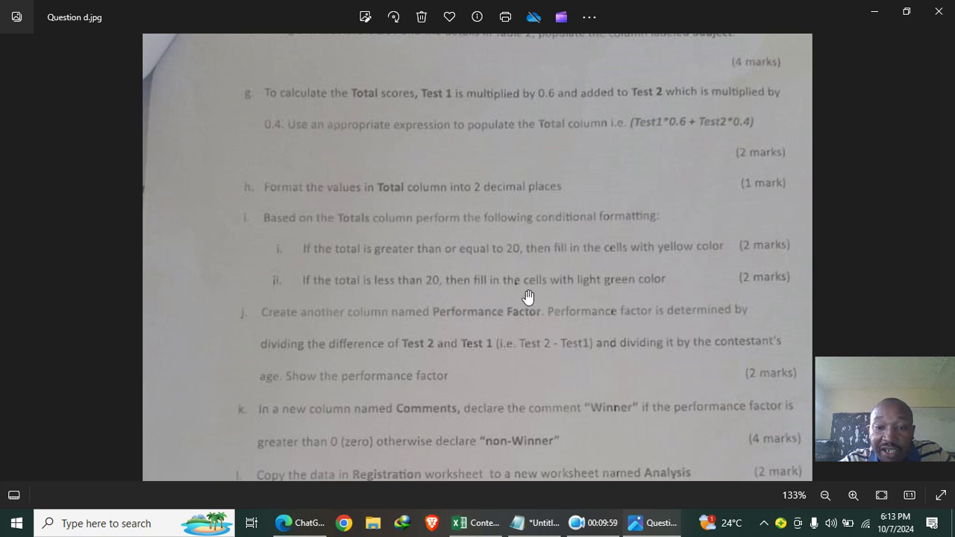
pyautogui.click(477, 523)
pyautogui.click(561, 230)
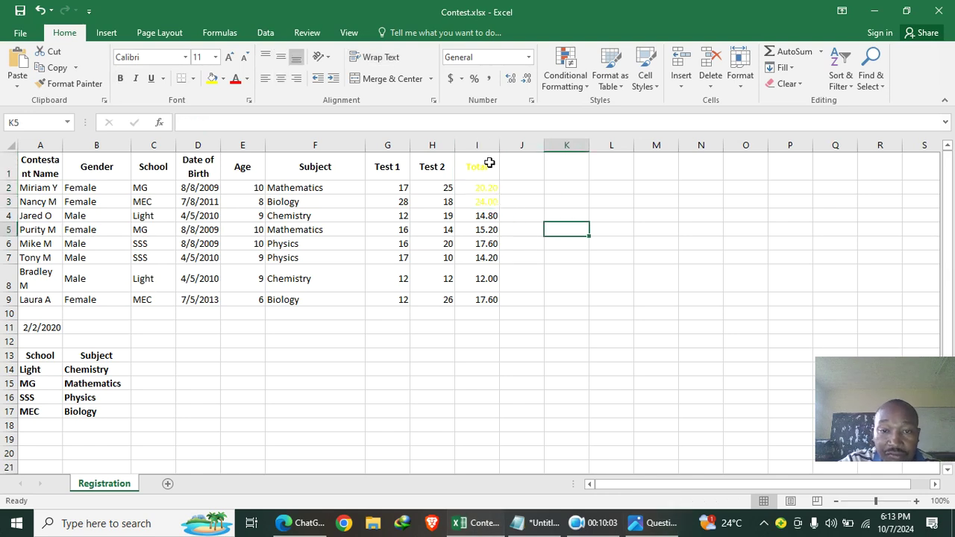
pyautogui.moveTo(482, 157); pyautogui.dragTo(481, 307)
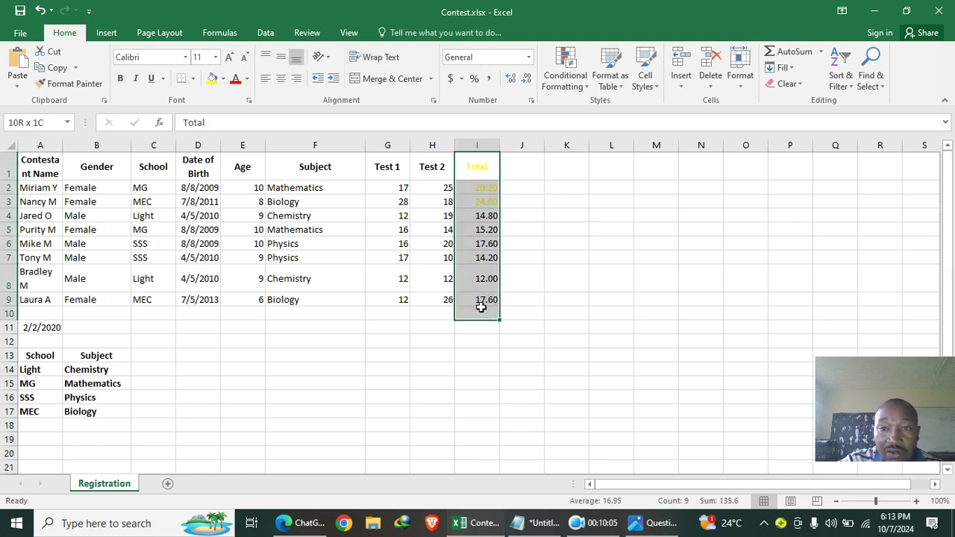
pyautogui.click(550, 80)
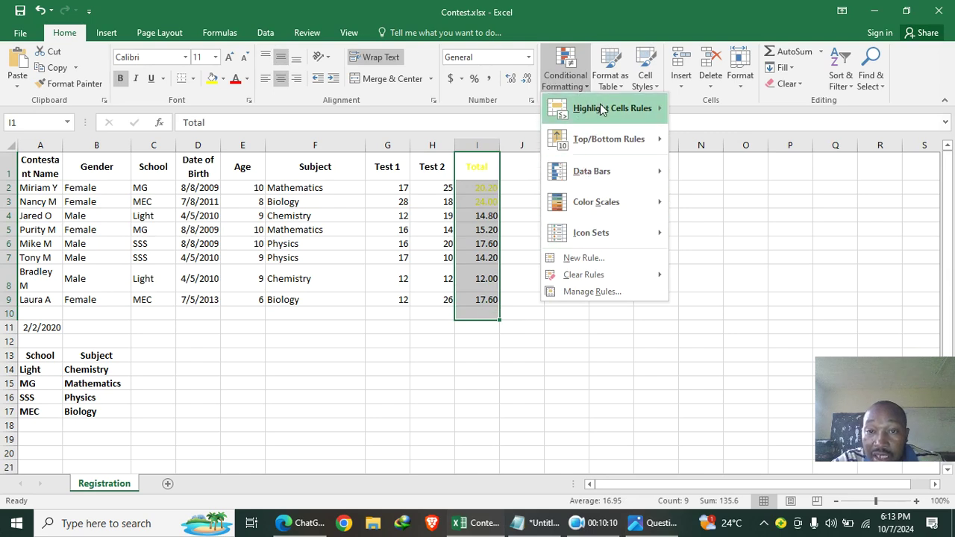
pyautogui.moveTo(603, 107)
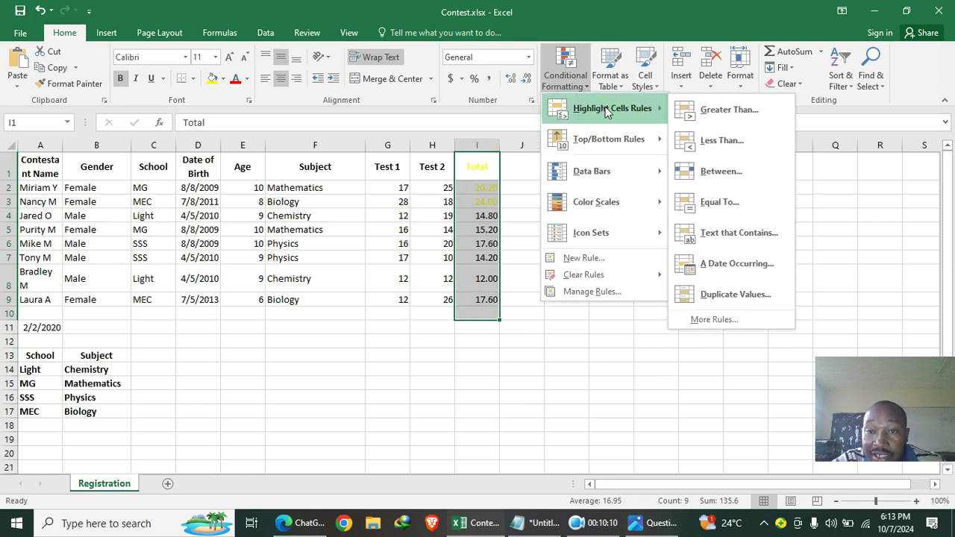
pyautogui.click(736, 317)
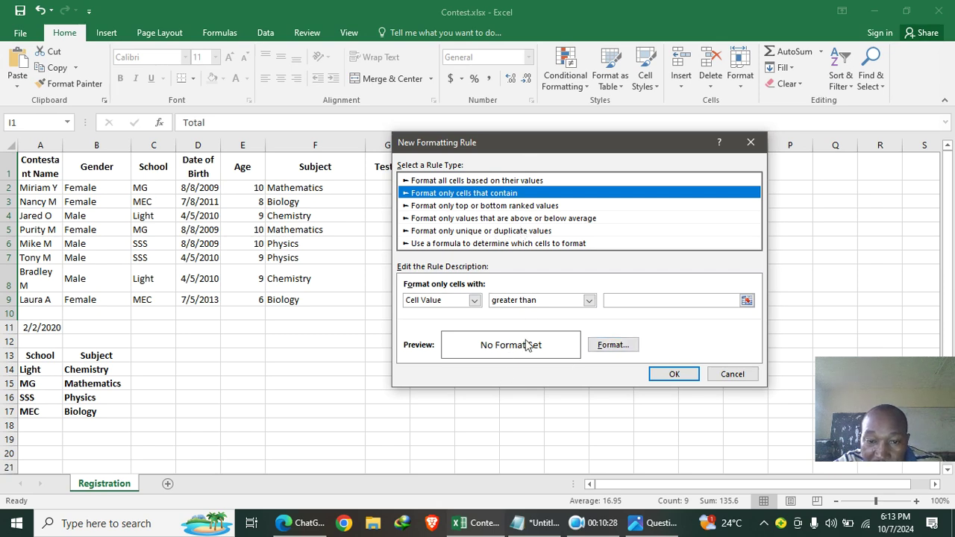
pyautogui.click(589, 301)
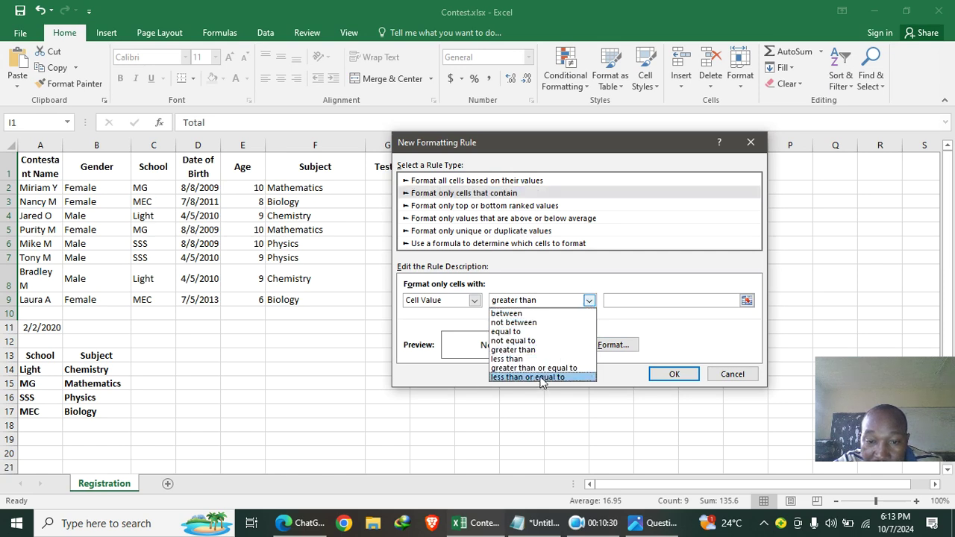
pyautogui.click(545, 364)
pyautogui.click(626, 300)
pyautogui.write('20')
# Give the less than 20 rule a green font color from the standard colors and apply it to I1:I10
pyautogui.click(614, 345)
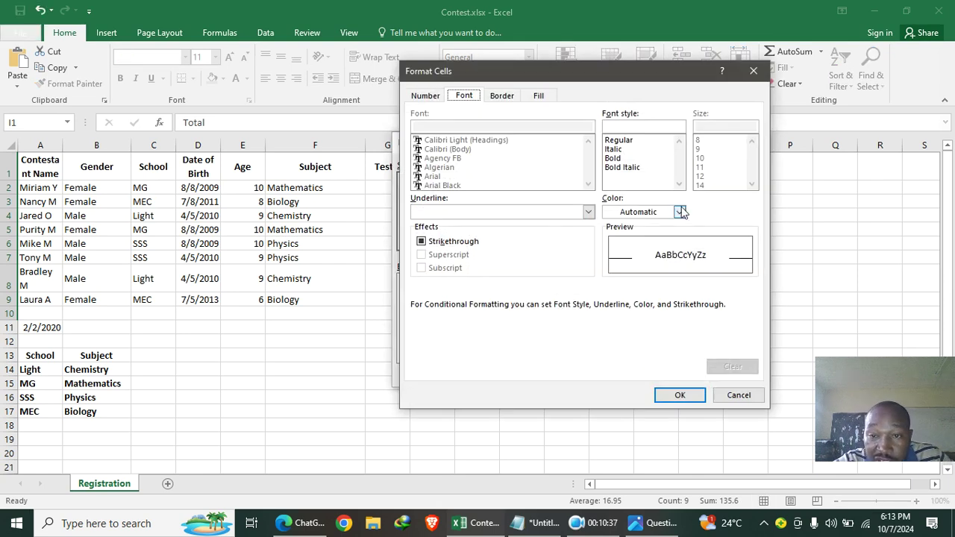
pyautogui.click(680, 212)
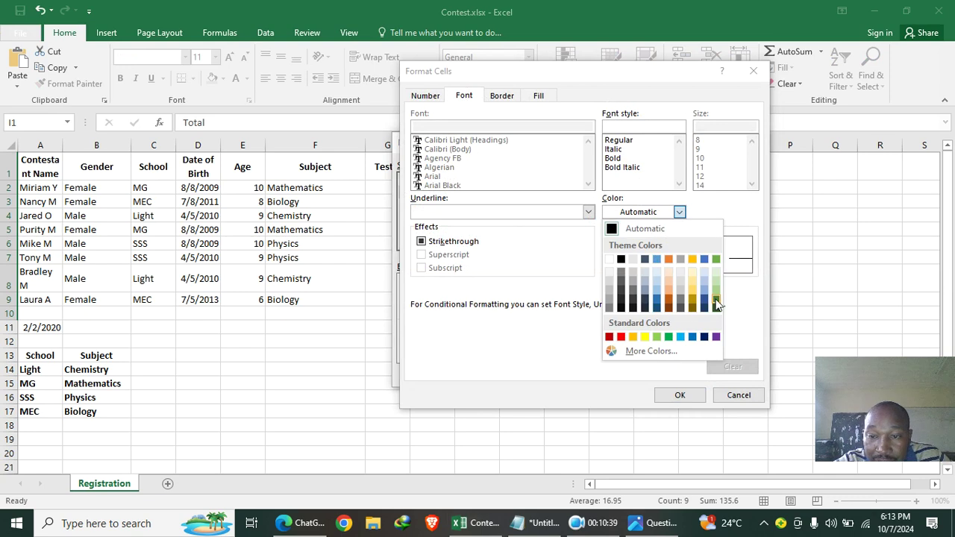
pyautogui.click(668, 336)
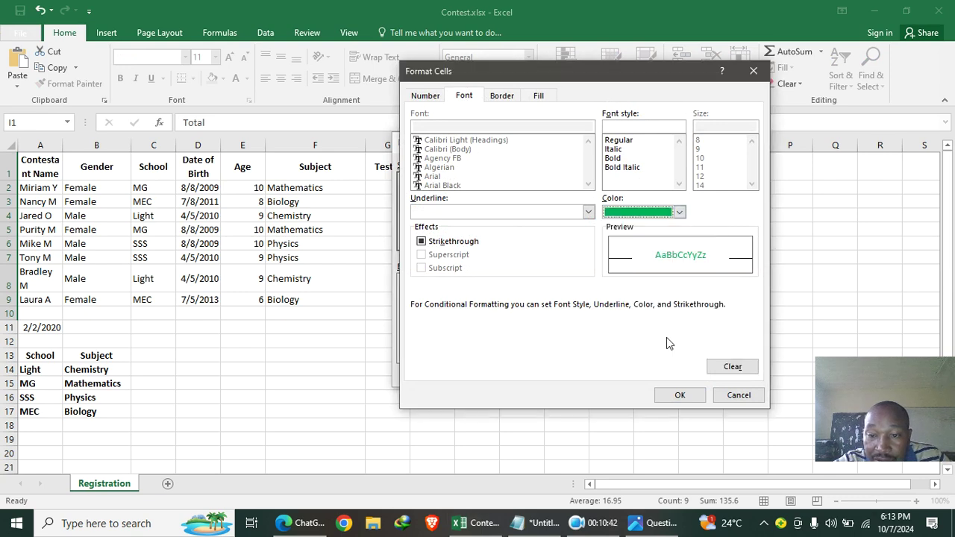
pyautogui.click(681, 399)
pyautogui.click(681, 375)
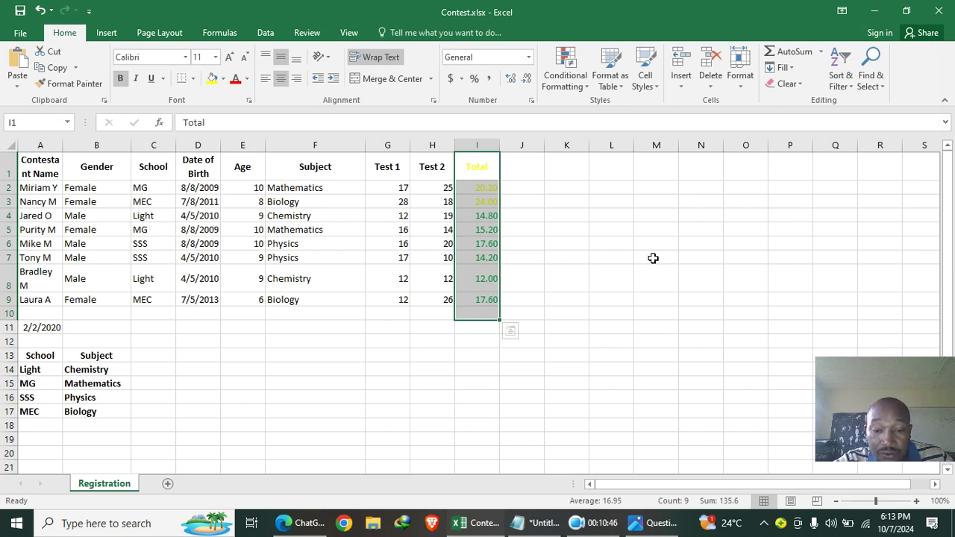
# Consult part j in Question d.jpg, return to the Contest workbook, enter the heading Performance factor in J1, and autofit column J
pyautogui.click(651, 525)
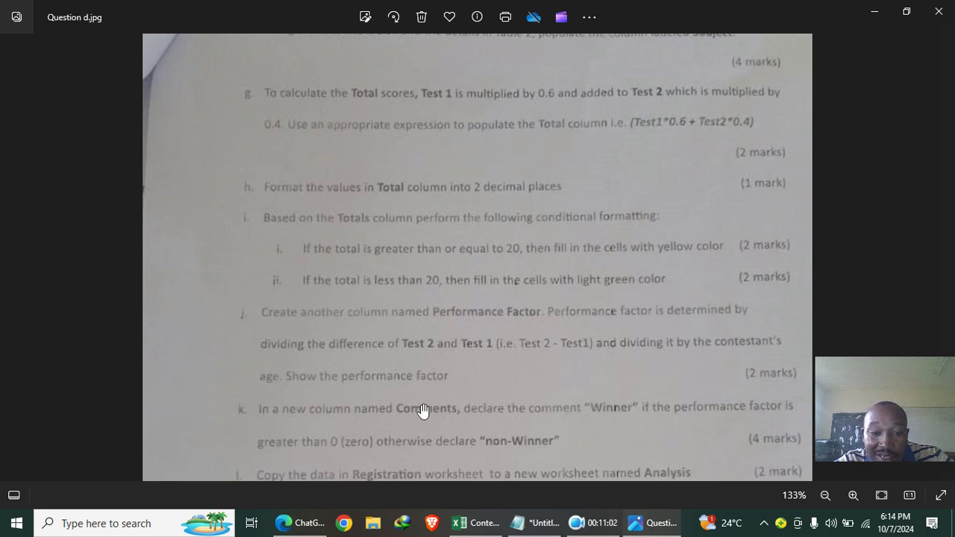
pyautogui.click(481, 528)
pyautogui.click(533, 171)
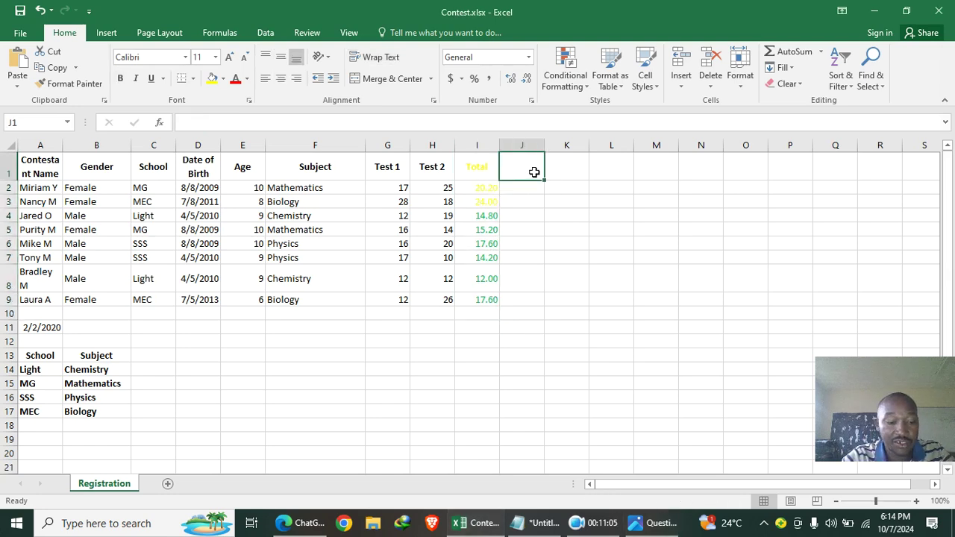
pyautogui.write('P')
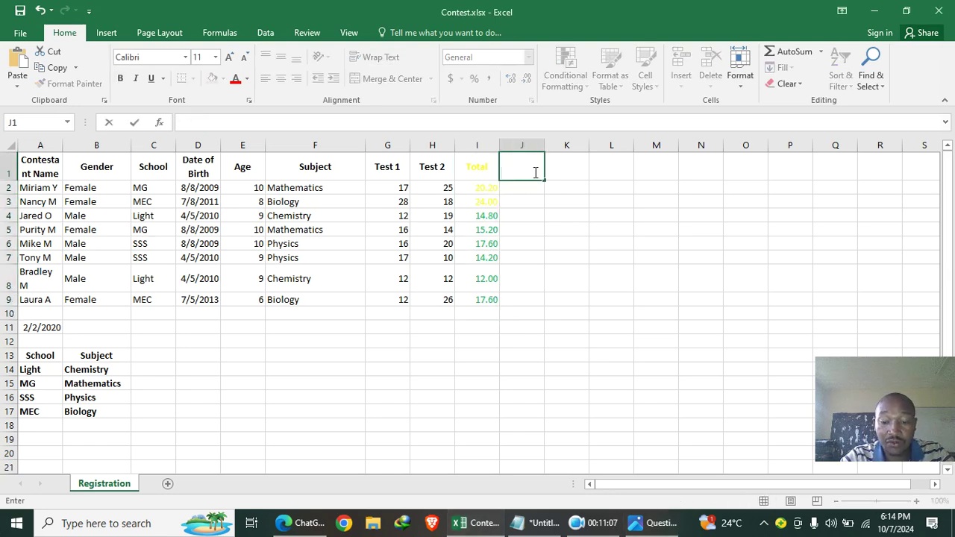
pyautogui.write('erformance')
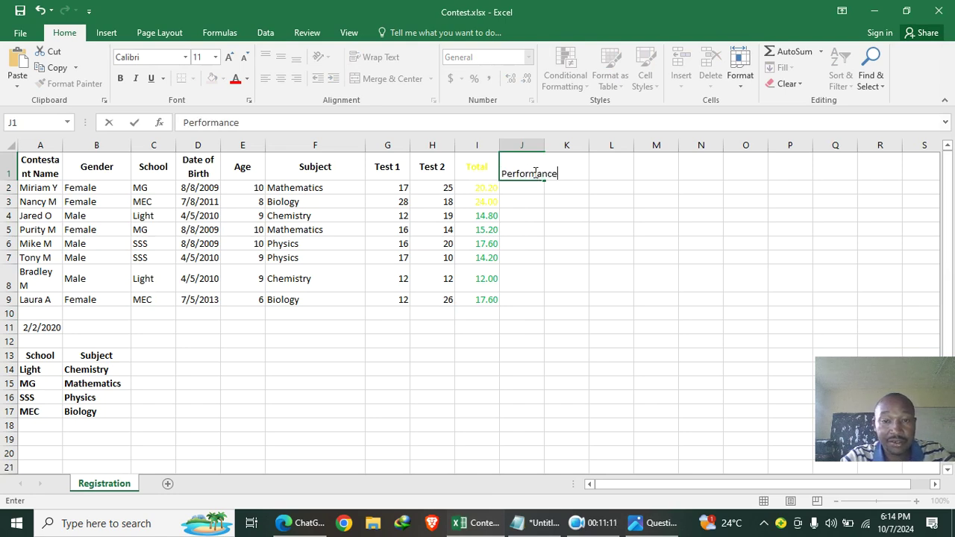
pyautogui.write(' factor')
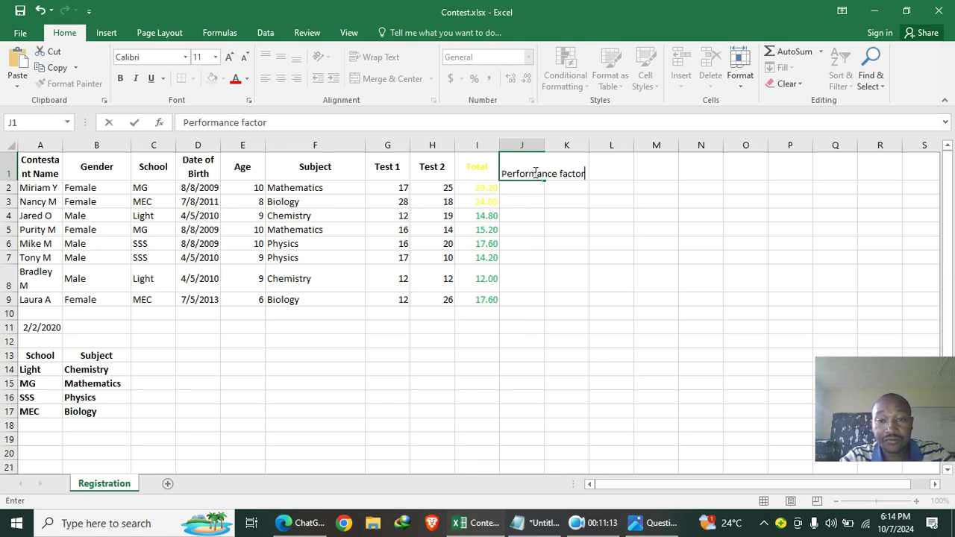
pyautogui.press('Return')
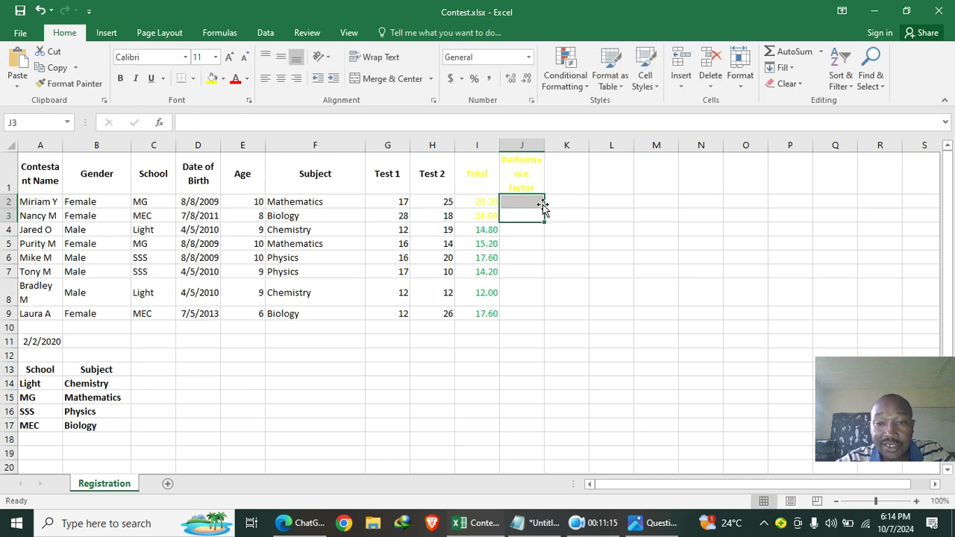
pyautogui.doubleClick(544, 144)
# Enter =(H2-G2)/E2 in J2 for the Performance factor and fill the formula down to J9
pyautogui.click(544, 203)
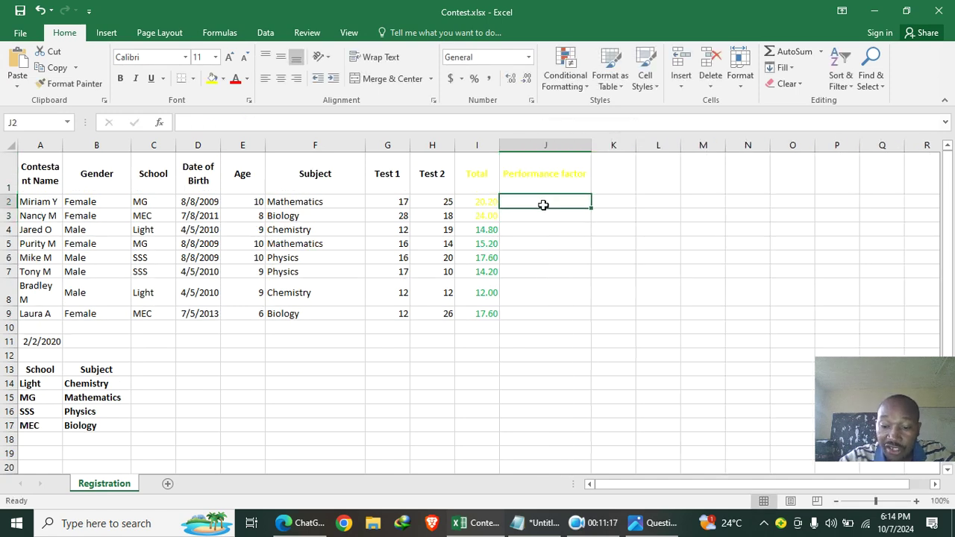
pyautogui.write('=')
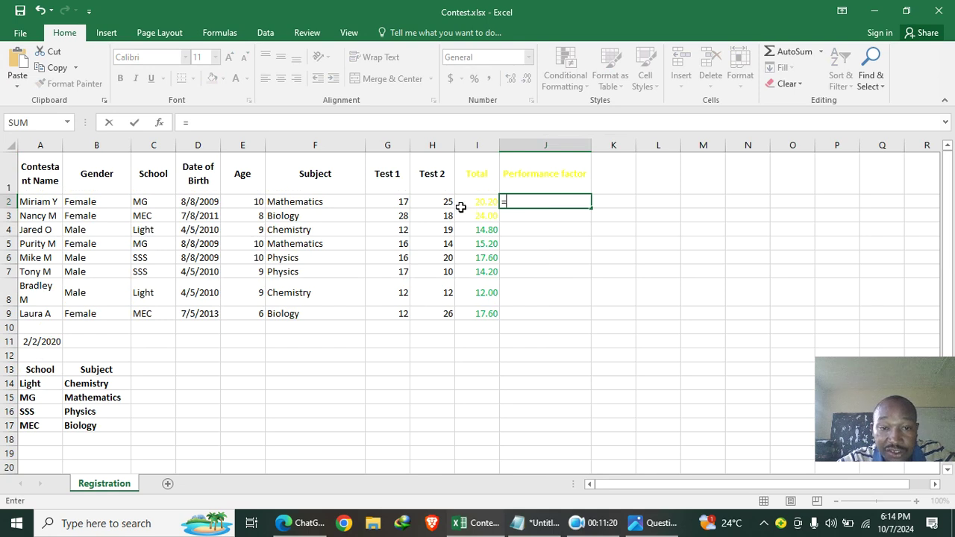
pyautogui.click(436, 202)
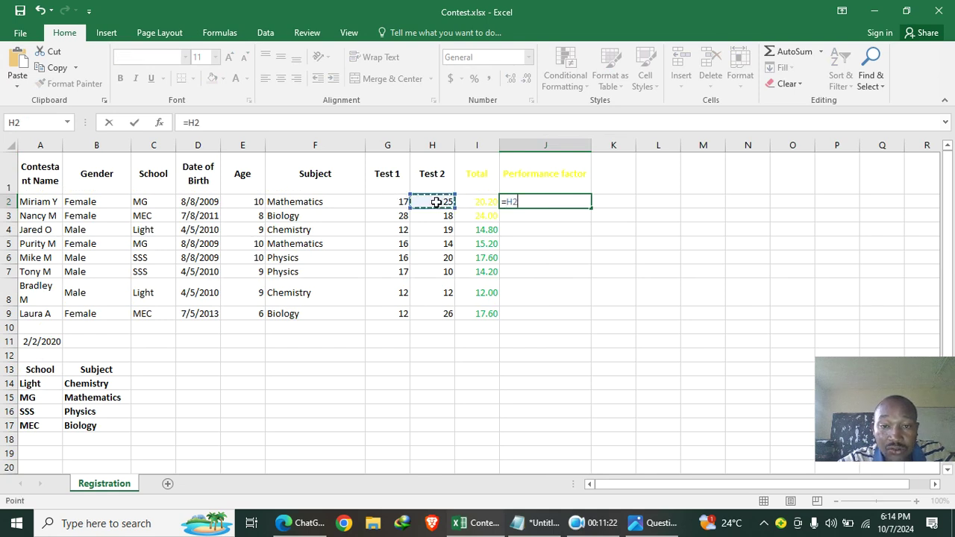
pyautogui.write('-')
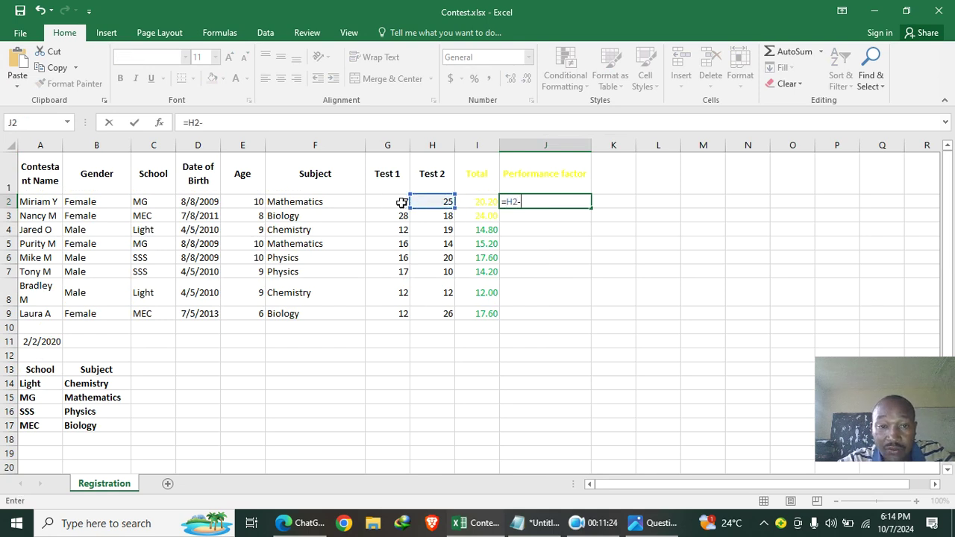
pyautogui.click(403, 203)
pyautogui.click(228, 125)
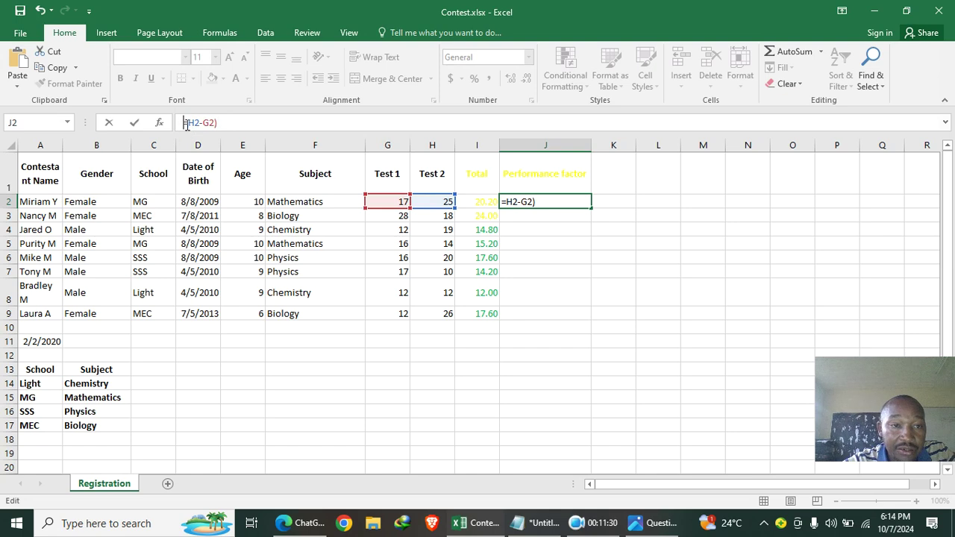
pyautogui.write('(')
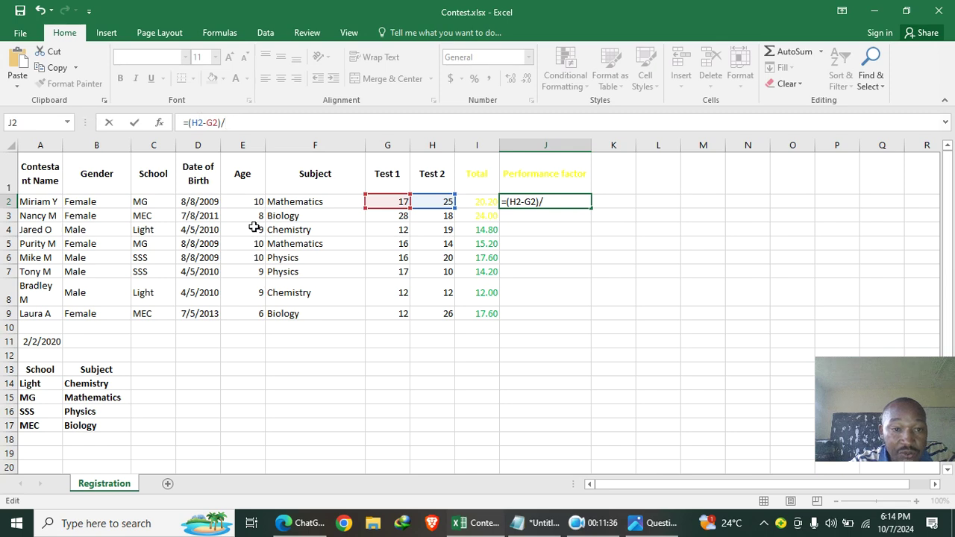
pyautogui.click(249, 201)
pyautogui.press('Return')
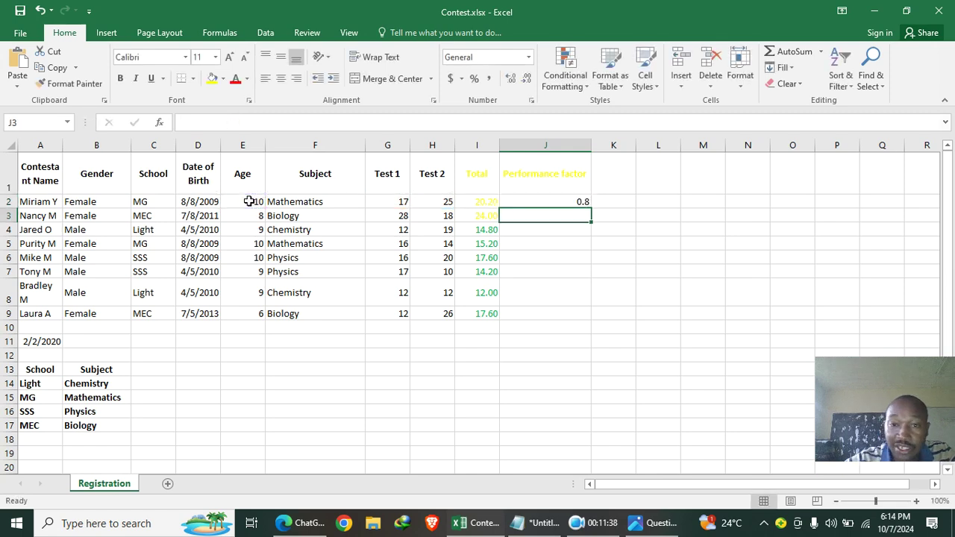
pyautogui.click(555, 204)
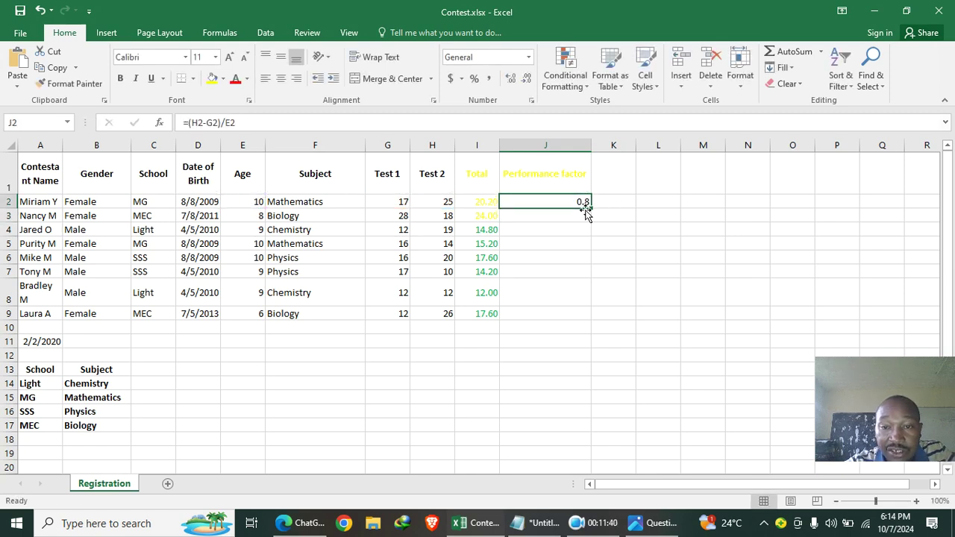
pyautogui.moveTo(591, 211); pyautogui.dragTo(556, 315)
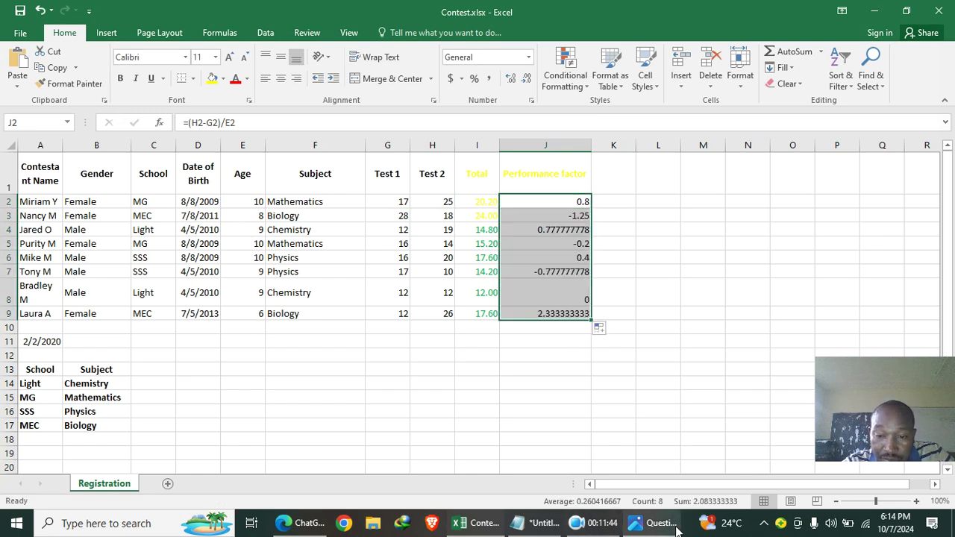
# Consult part k in Question d.jpg, return to the Contest workbook, and enter the heading remarks in K1
pyautogui.click(647, 525)
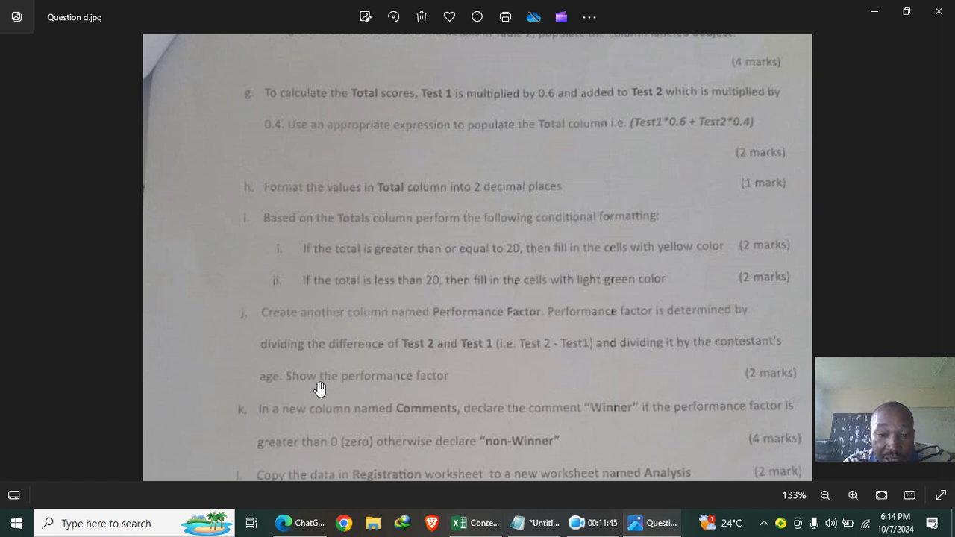
pyautogui.scroll(-1, 306, 413)
pyautogui.moveTo(307, 413); pyautogui.dragTo(368, 234)
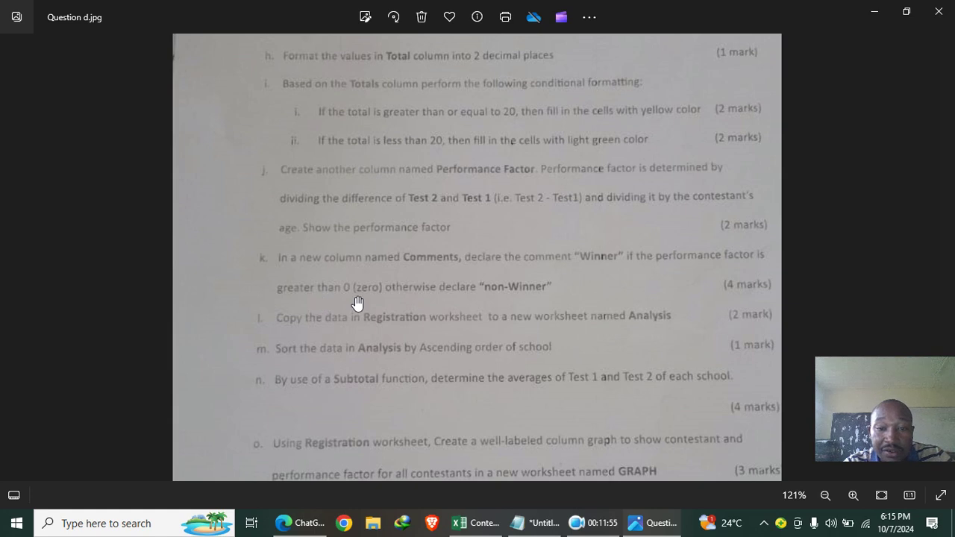
pyautogui.click(479, 522)
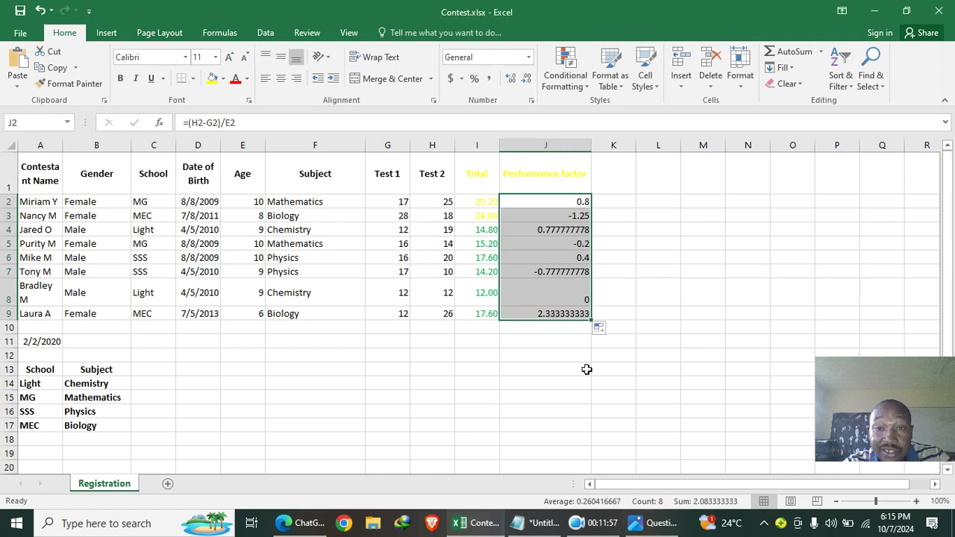
pyautogui.click(611, 198)
pyautogui.click(614, 186)
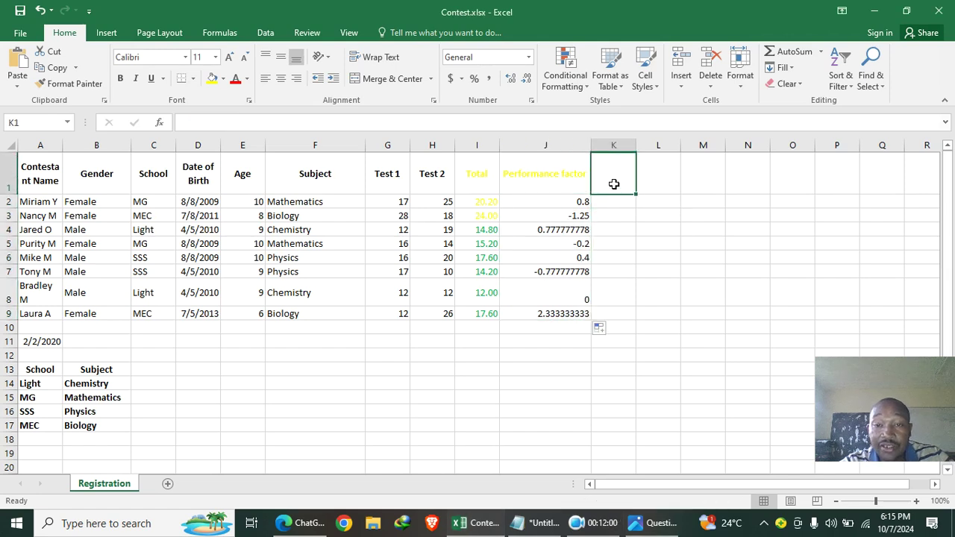
pyautogui.write('remarks')
pyautogui.press('Return')
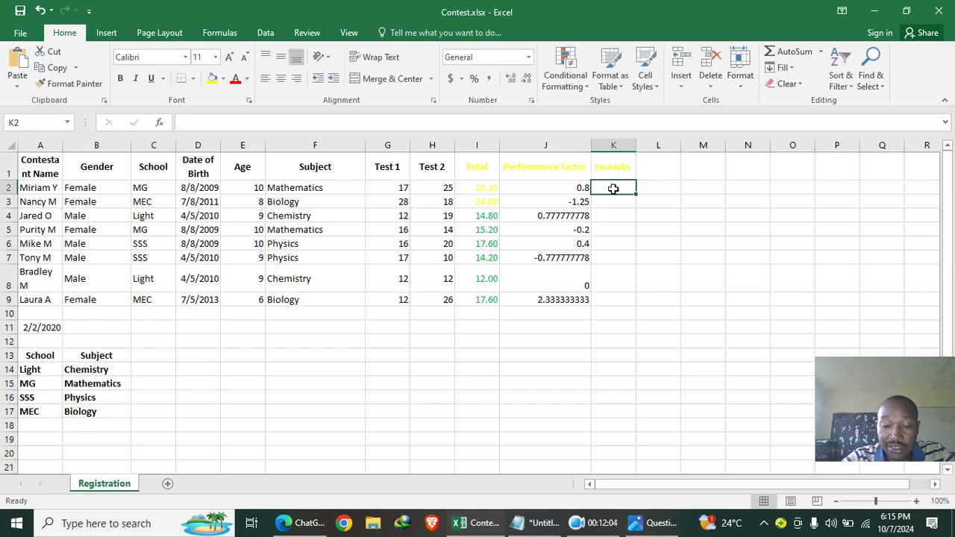
# Enter the formula =IF(J2>0,"Winner","not winner") in K2
pyautogui.write('=if')
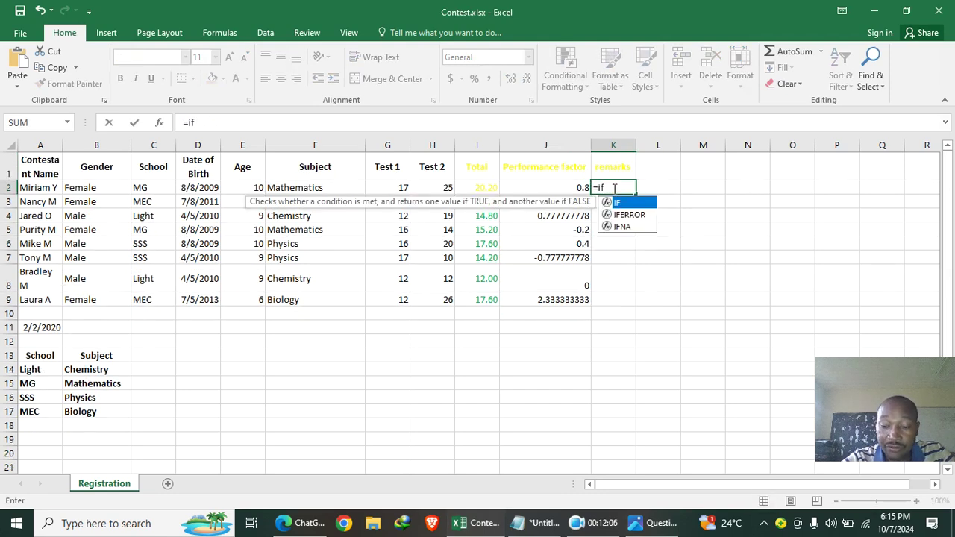
pyautogui.write('(')
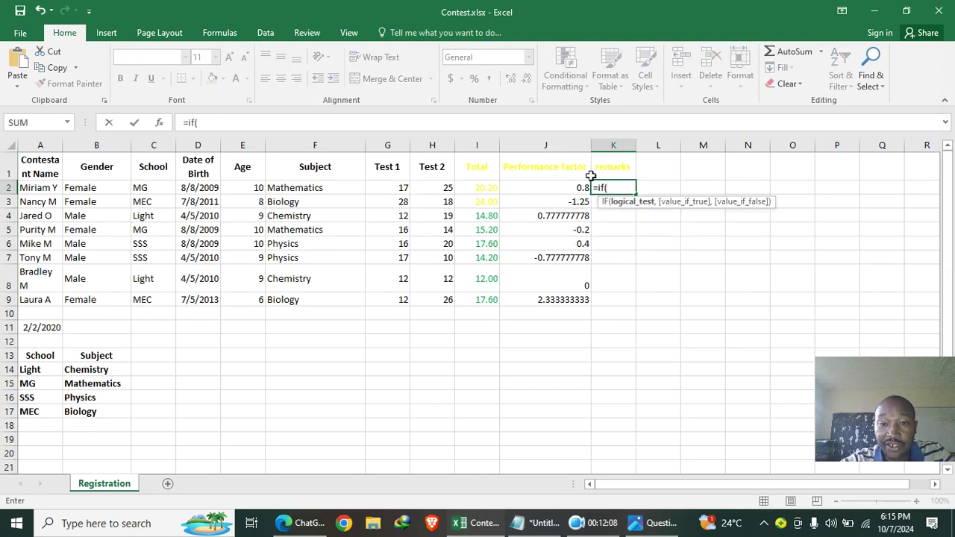
pyautogui.click(582, 187)
pyautogui.write('>0,')
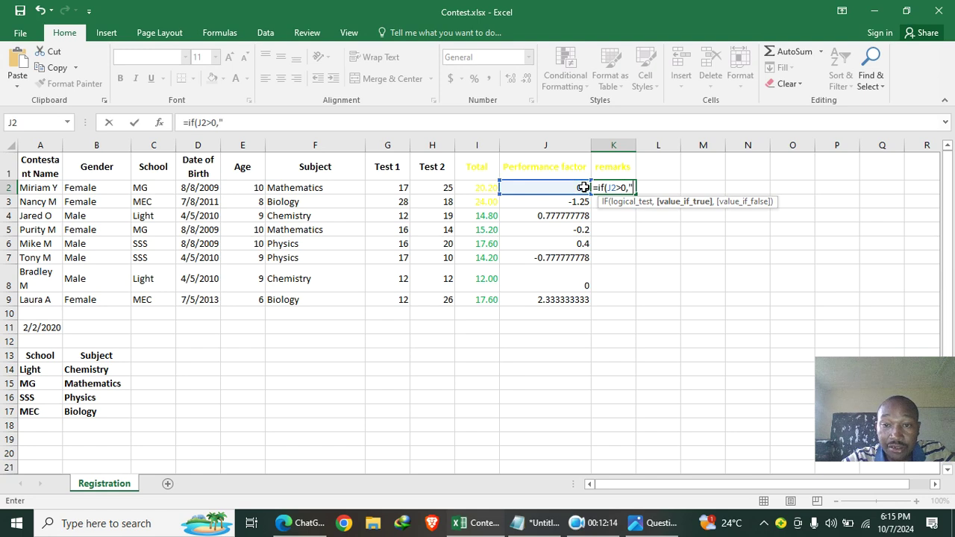
pyautogui.write('"Winner')
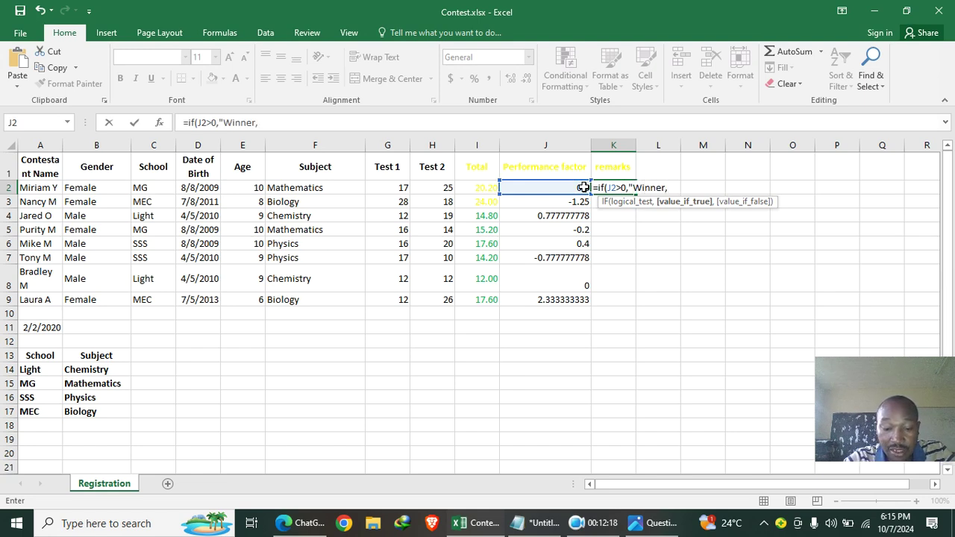
pyautogui.write(',not winner')
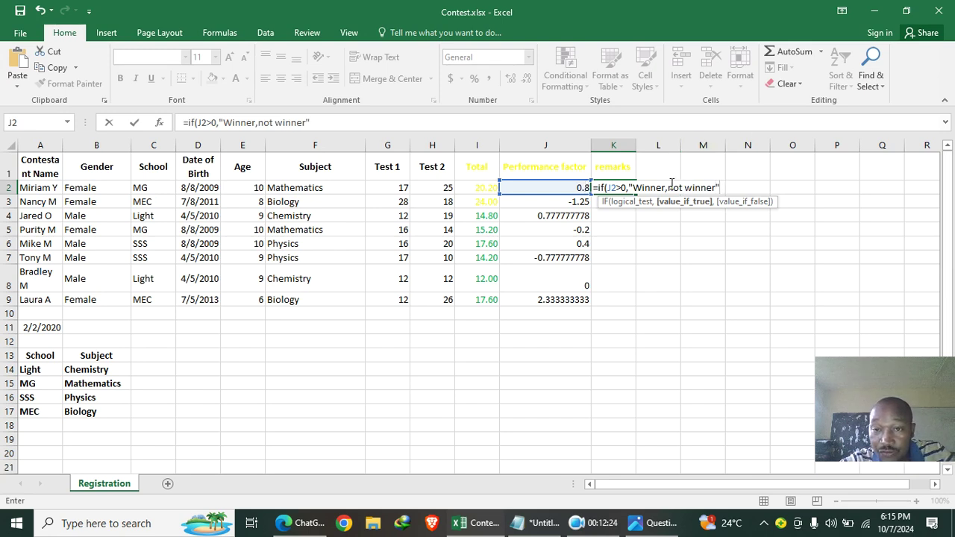
pyautogui.write('",')
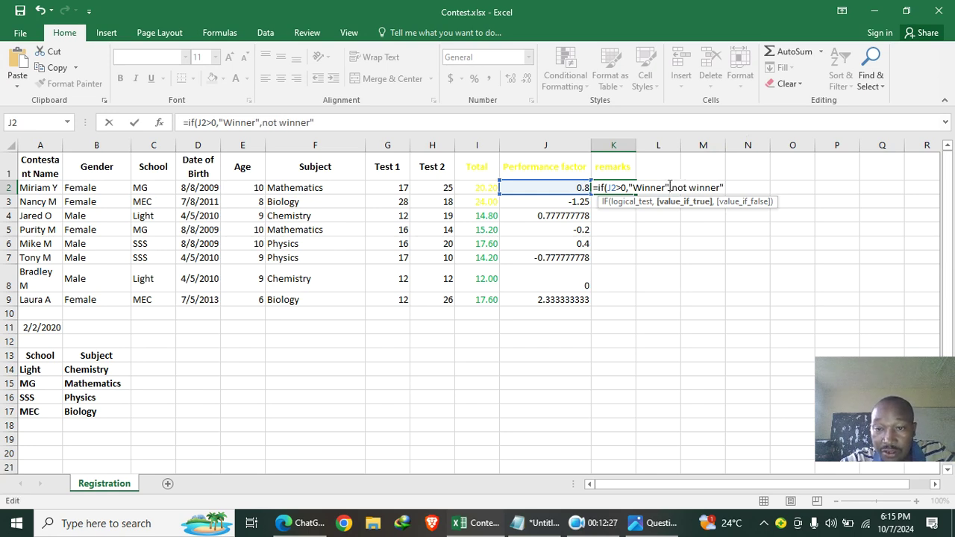
pyautogui.write('"')
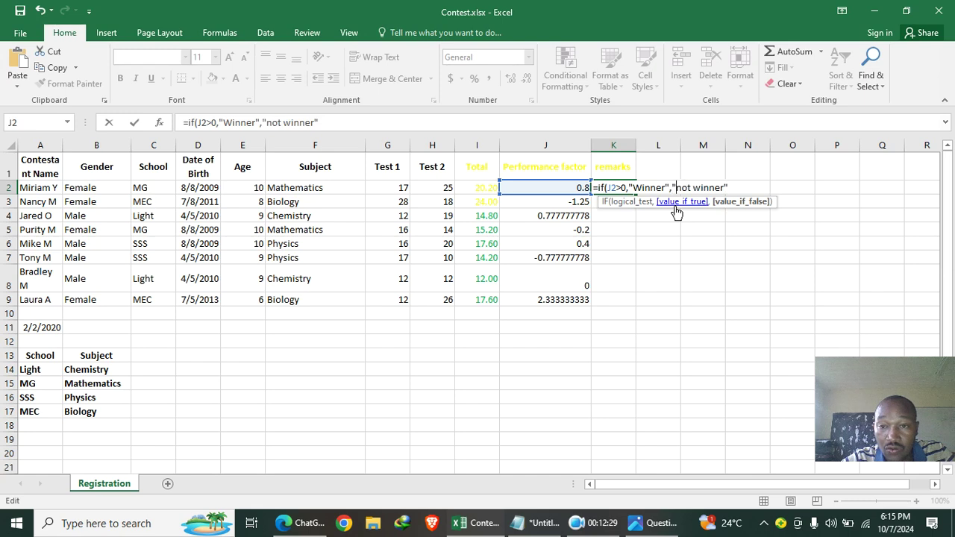
pyautogui.click(362, 124)
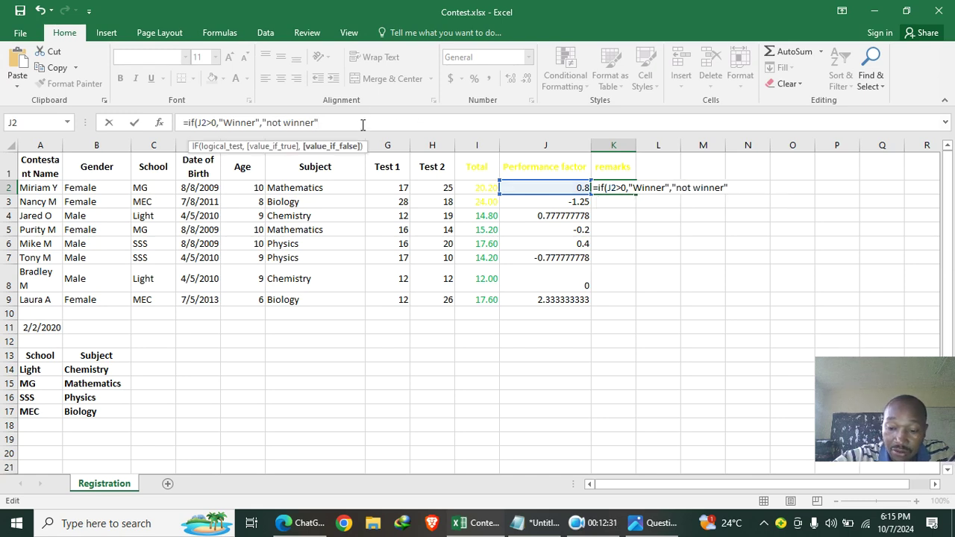
pyautogui.press('Return')
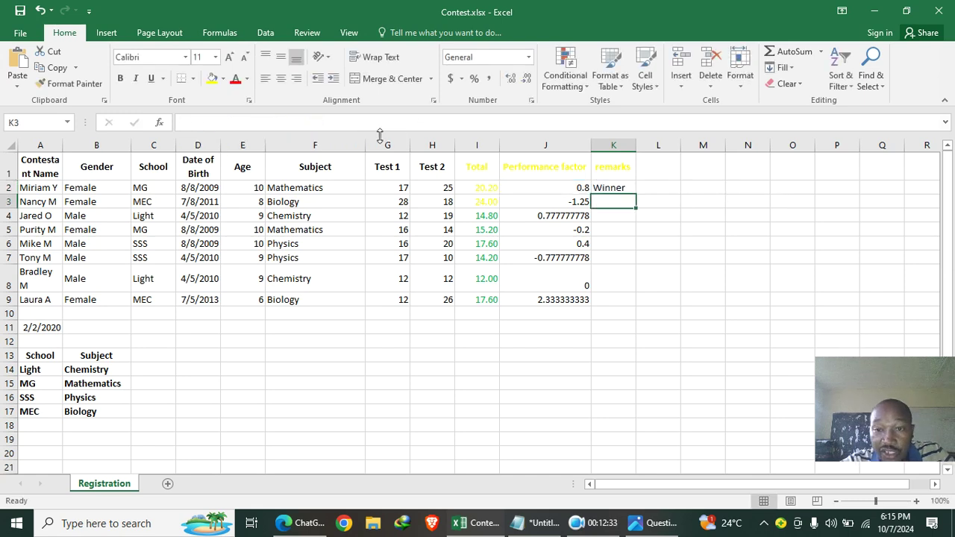
# Fill the remarks formula from K2 down to K9 and widen column K to fit its text
pyautogui.click(636, 191)
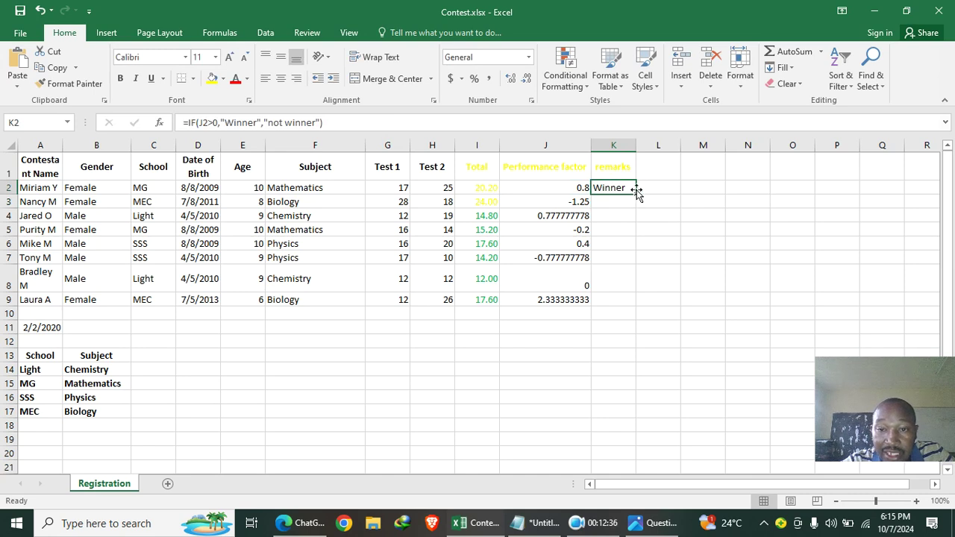
pyautogui.moveTo(635, 194); pyautogui.dragTo(635, 303)
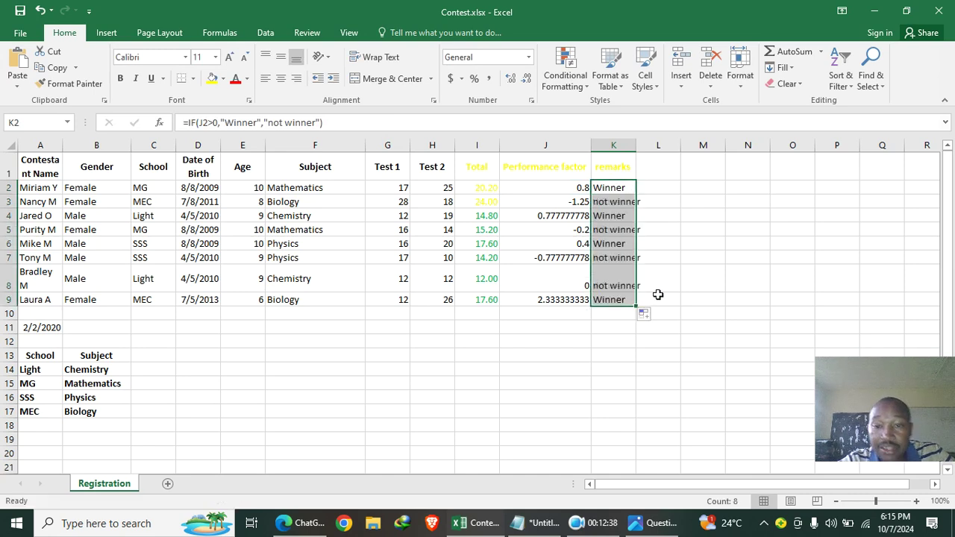
pyautogui.moveTo(636, 145); pyautogui.dragTo(686, 145)
# Consult part l in Question d.jpg, return to the Contest workbook, and copy only A1:K9 of the Registration worksheet
pyautogui.click(651, 524)
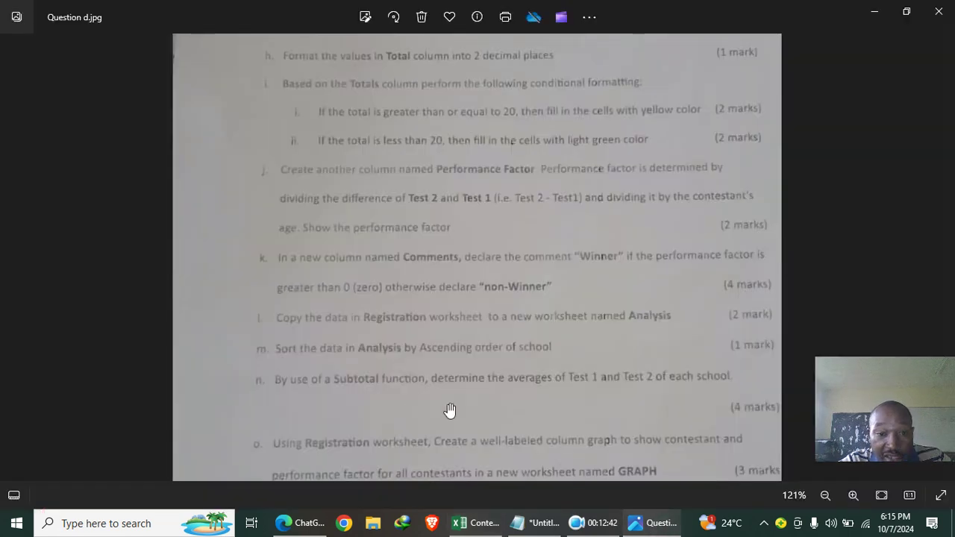
pyautogui.scroll(-1, 373, 314)
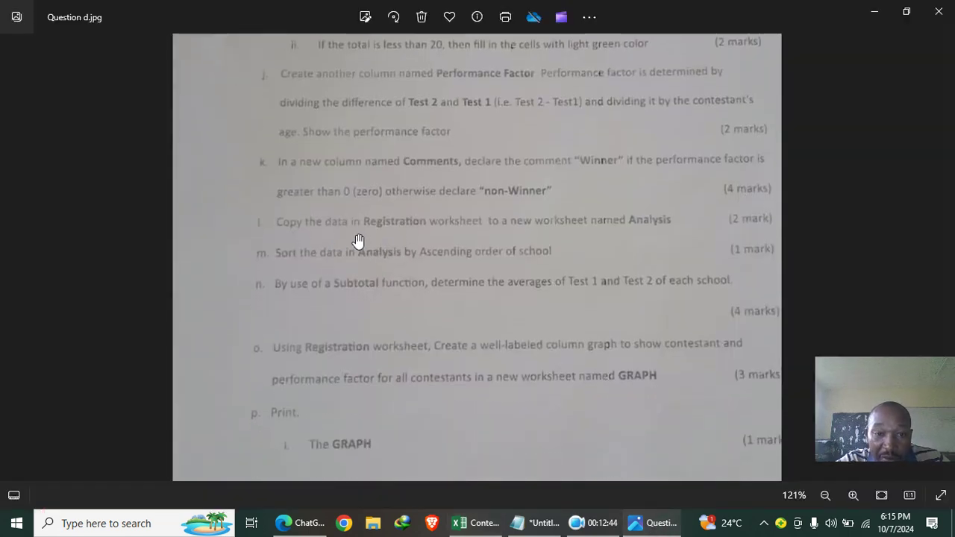
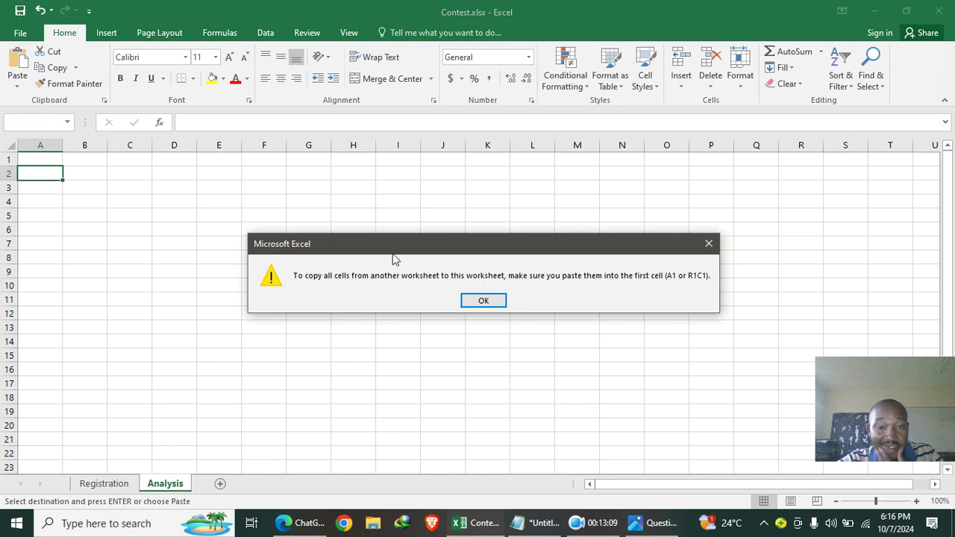
pyautogui.click(469, 300)
pyautogui.click(105, 484)
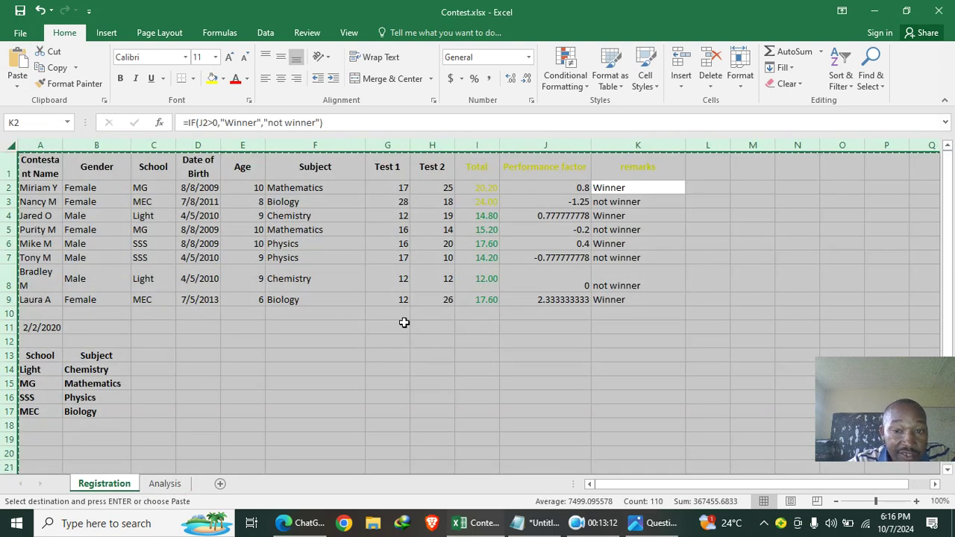
pyautogui.click(373, 123)
pyautogui.moveTo(47, 164); pyautogui.dragTo(633, 297)
pyautogui.hotkey('ctrl', 'c')
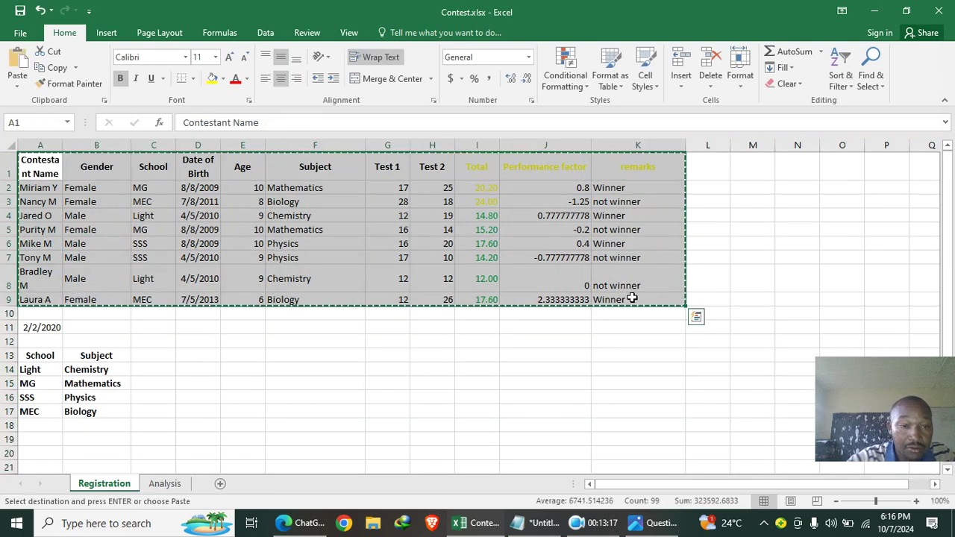
# Paste the copied table at A1 of the Analysis worksheet and widen columns J and K
pyautogui.click(161, 483)
pyautogui.click(37, 160)
pyautogui.click(17, 63)
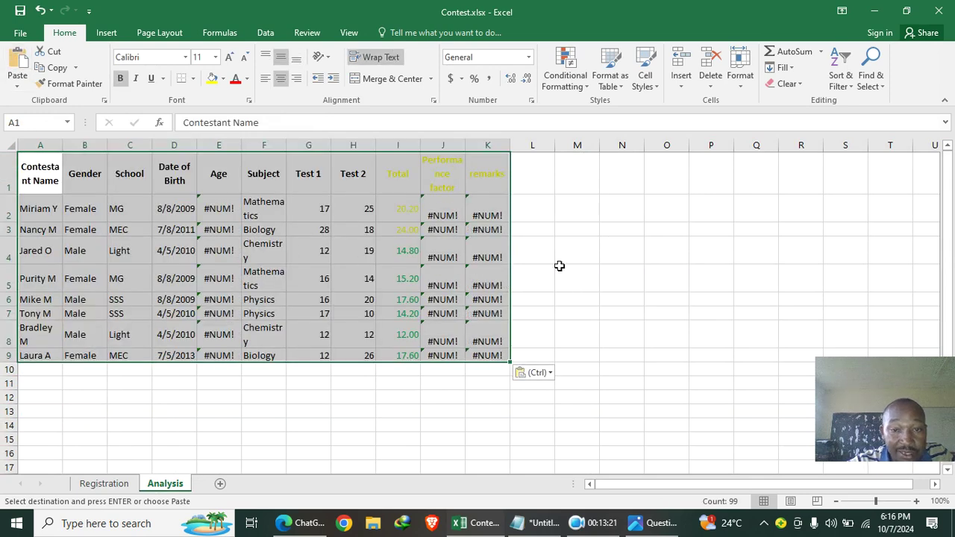
pyautogui.moveTo(459, 145); pyautogui.dragTo(625, 146)
pyautogui.click(647, 229)
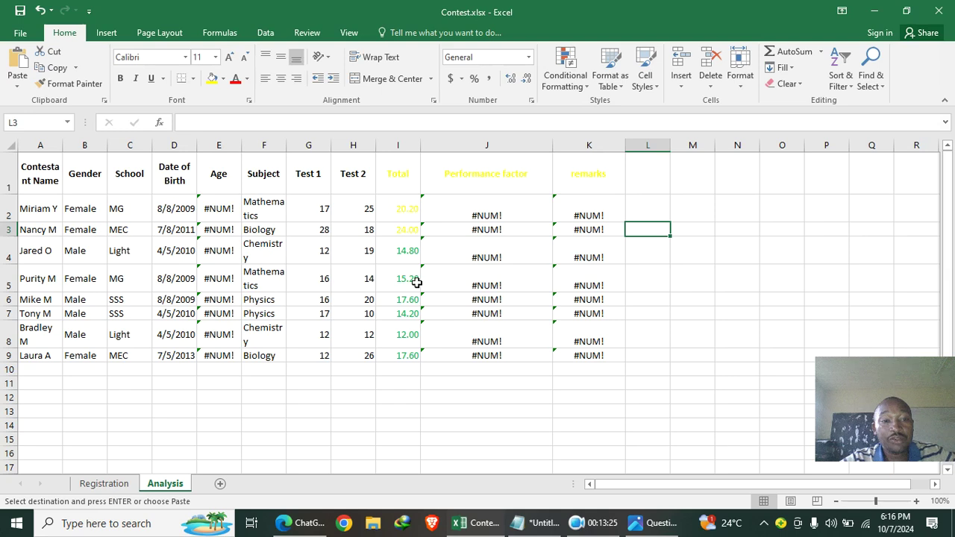
# Sort the A1:K9 table on the Analysis worksheet by School, on values, from A to Z
pyautogui.moveTo(45, 176); pyautogui.dragTo(586, 355)
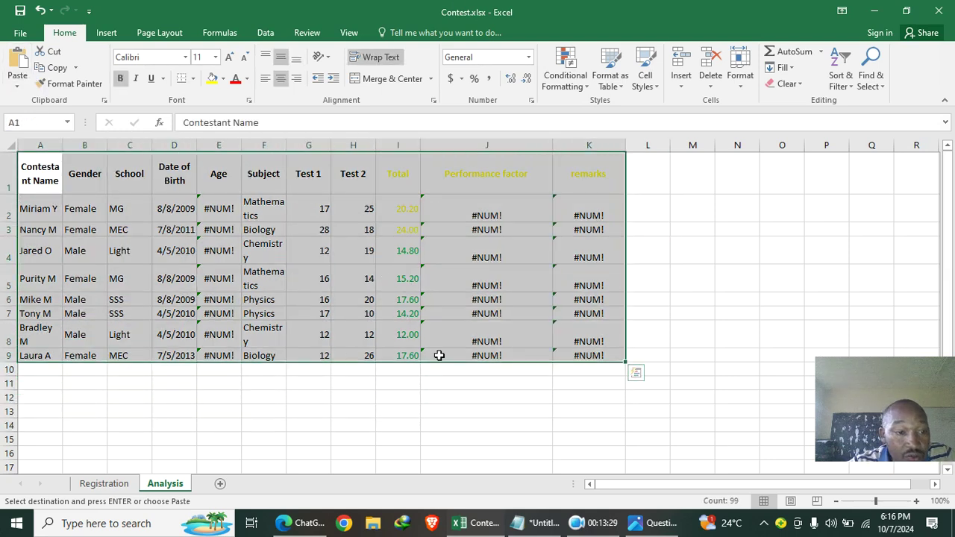
pyautogui.click(273, 33)
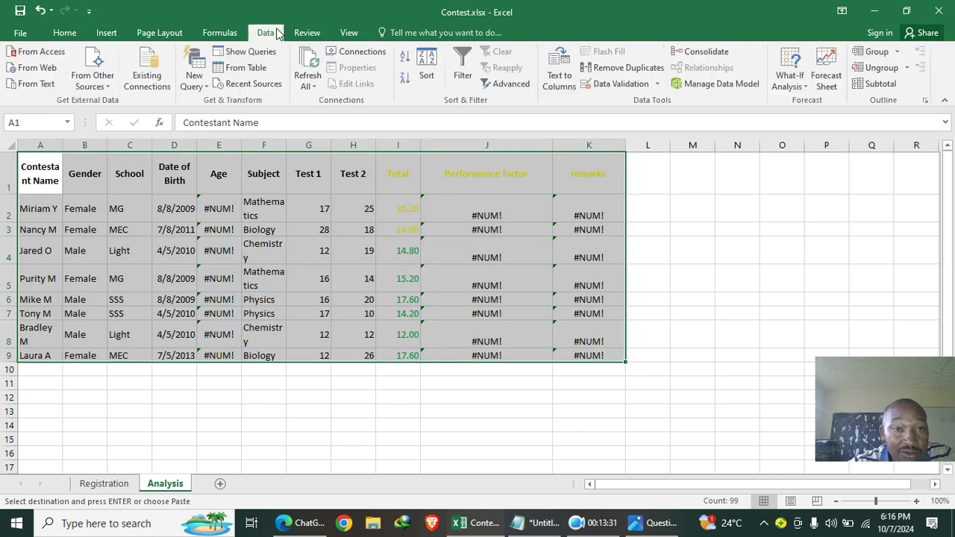
pyautogui.click(426, 65)
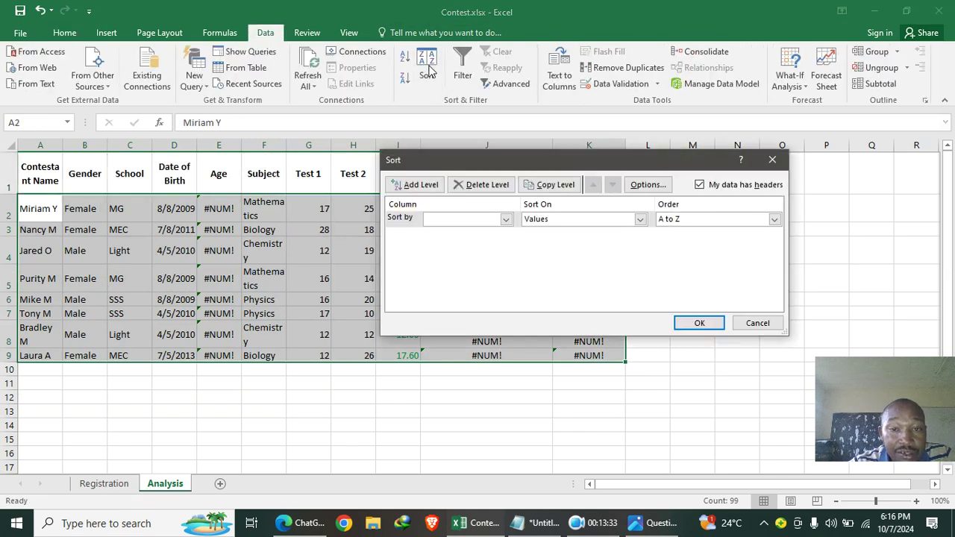
pyautogui.click(506, 220)
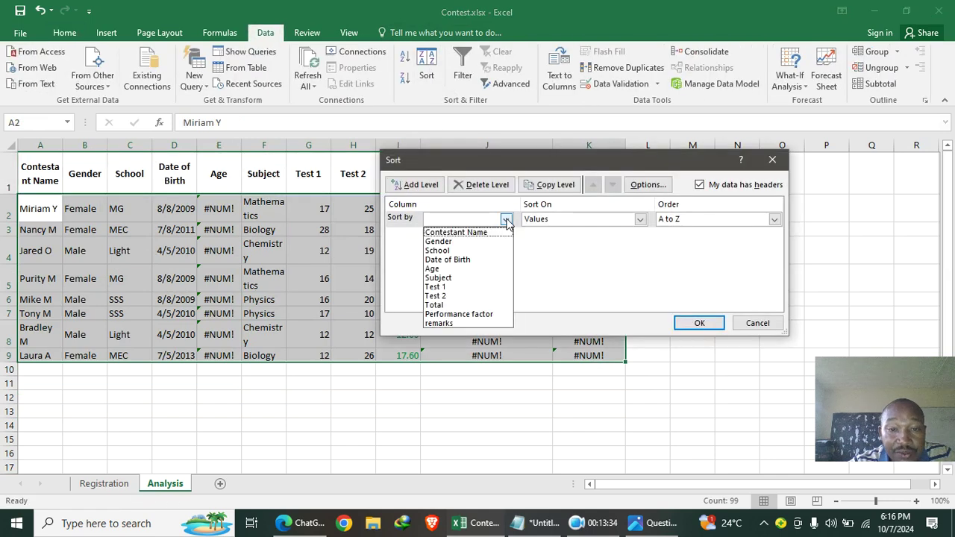
pyautogui.click(477, 251)
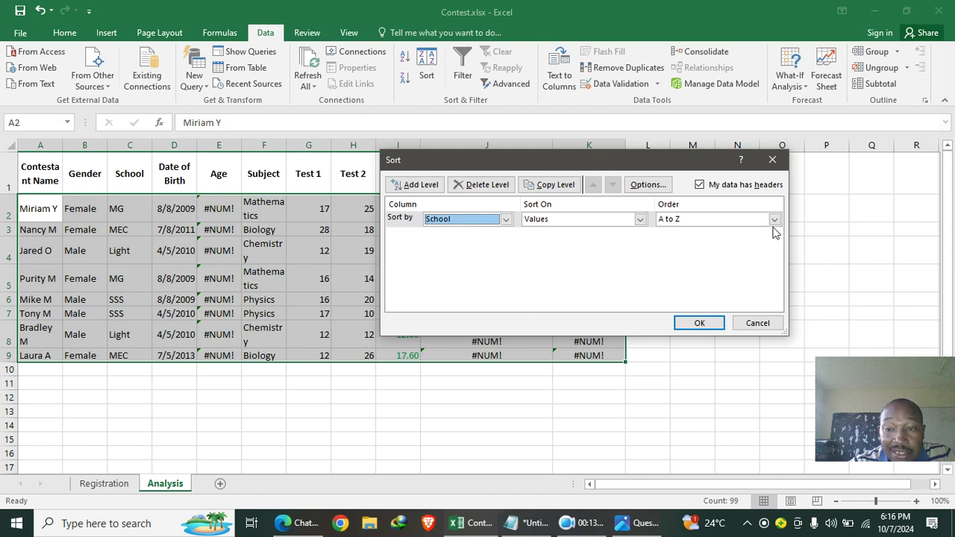
pyautogui.click(699, 323)
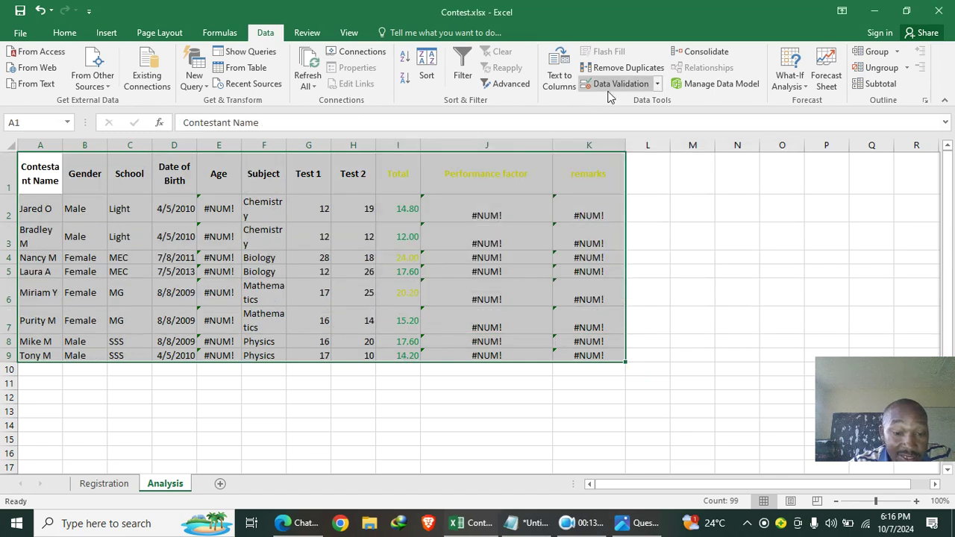
# Open the Registration worksheet, consult part n in Question d.jpg, and return to the Contest workbook
pyautogui.click(104, 484)
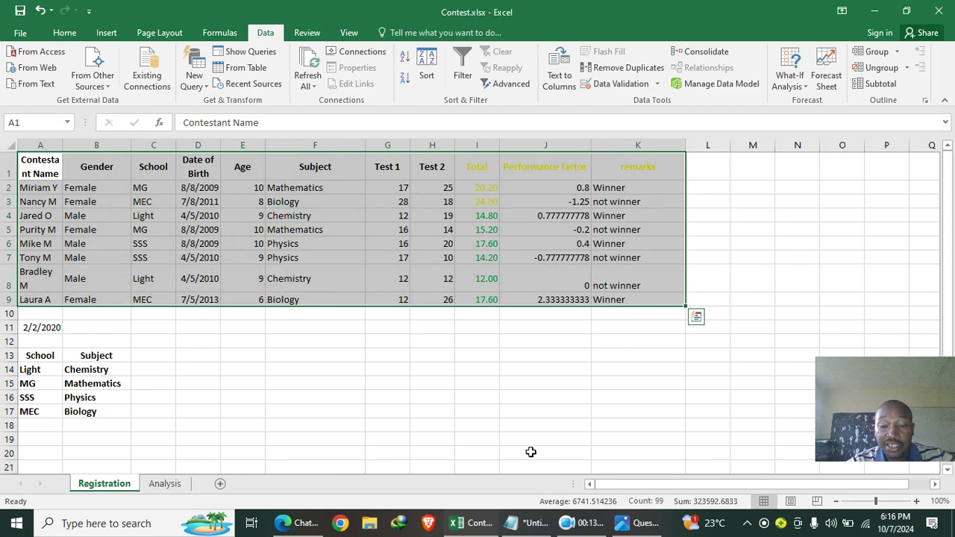
pyautogui.click(625, 526)
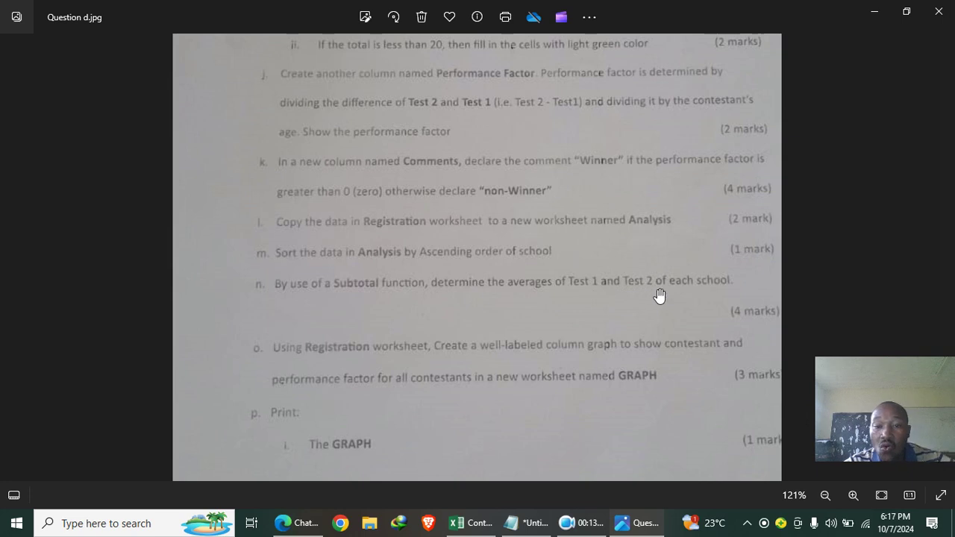
pyautogui.click(479, 523)
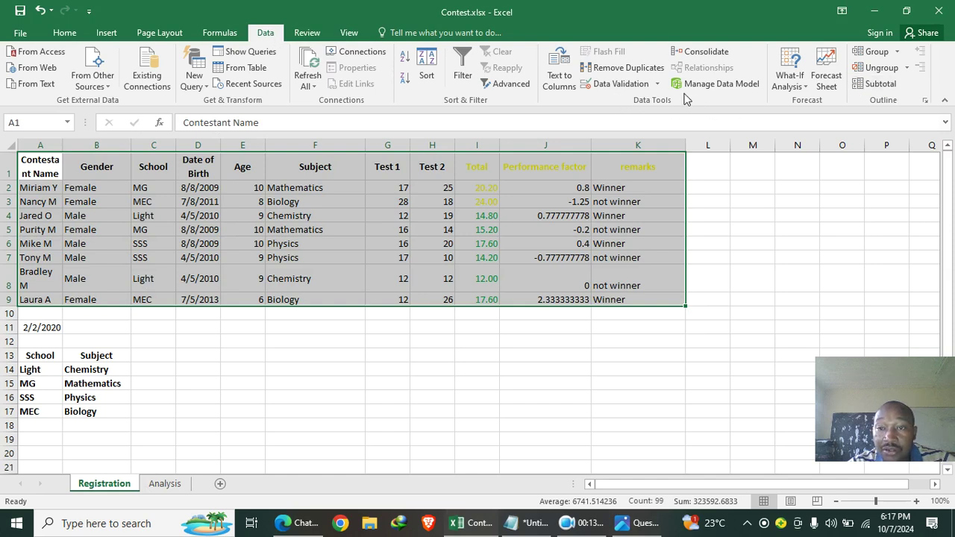
# Subtotal the Registration table at each change in School, using Sum on the Total column only
pyautogui.click(875, 84)
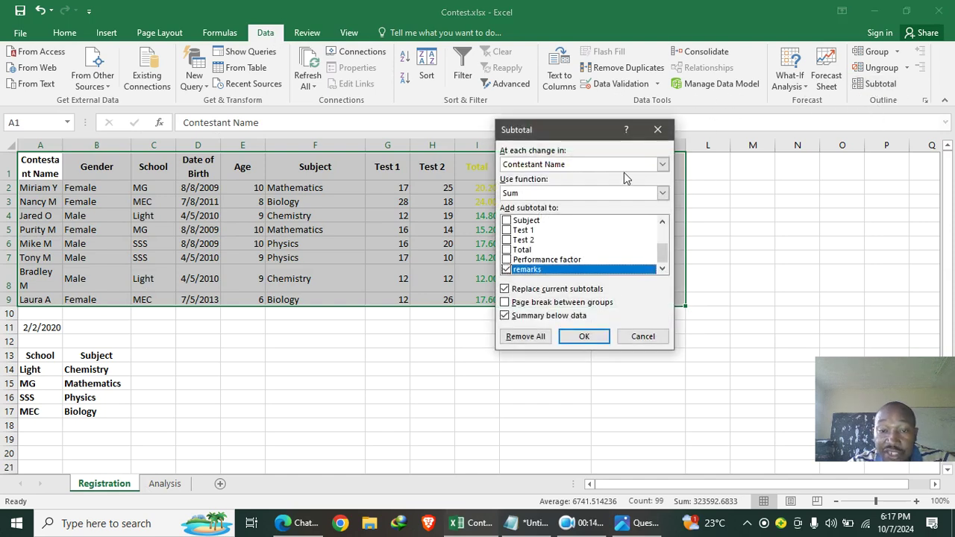
pyautogui.click(570, 166)
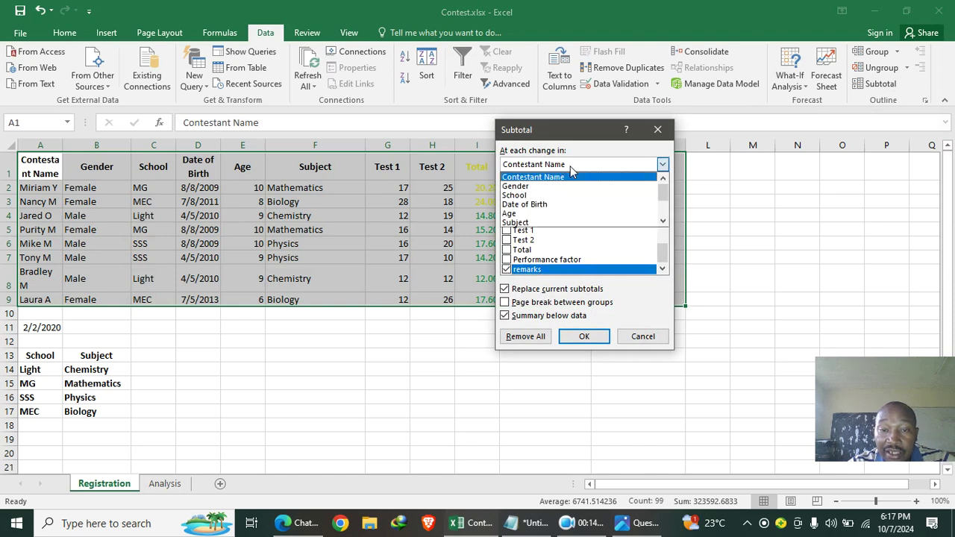
pyautogui.click(526, 196)
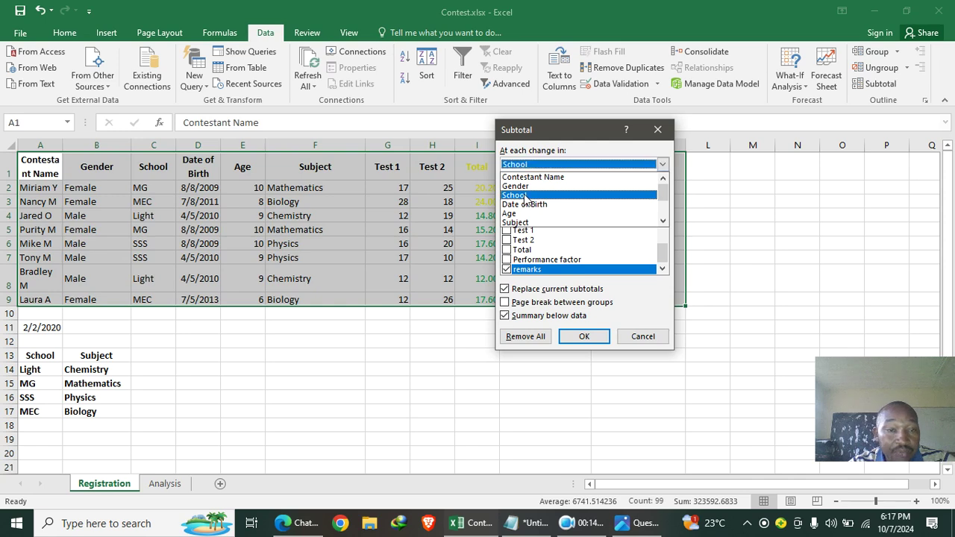
pyautogui.click(524, 274)
pyautogui.click(508, 270)
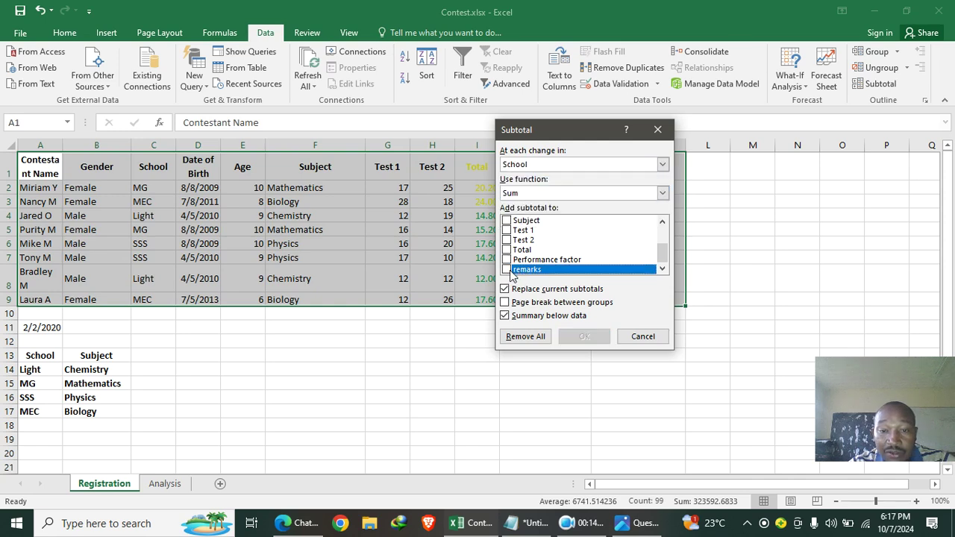
pyautogui.click(508, 250)
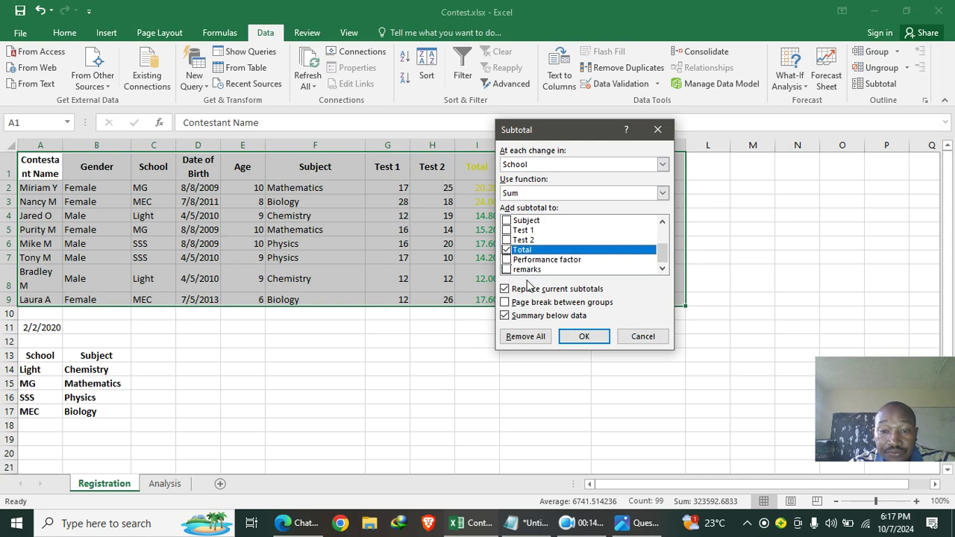
pyautogui.click(579, 335)
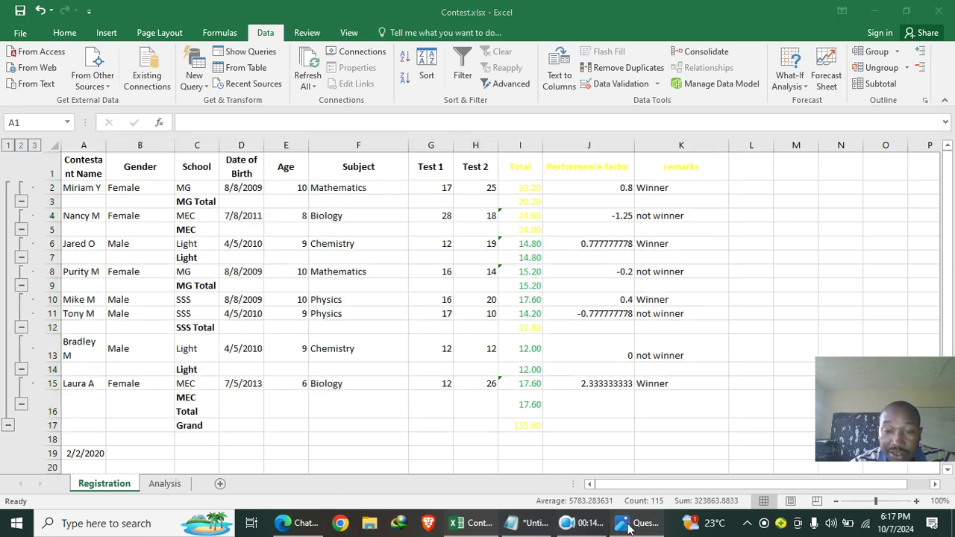
# Consult part o in Question d.jpg, return to the Contest workbook, and undo the subtotals on the Registration worksheet
pyautogui.click(635, 523)
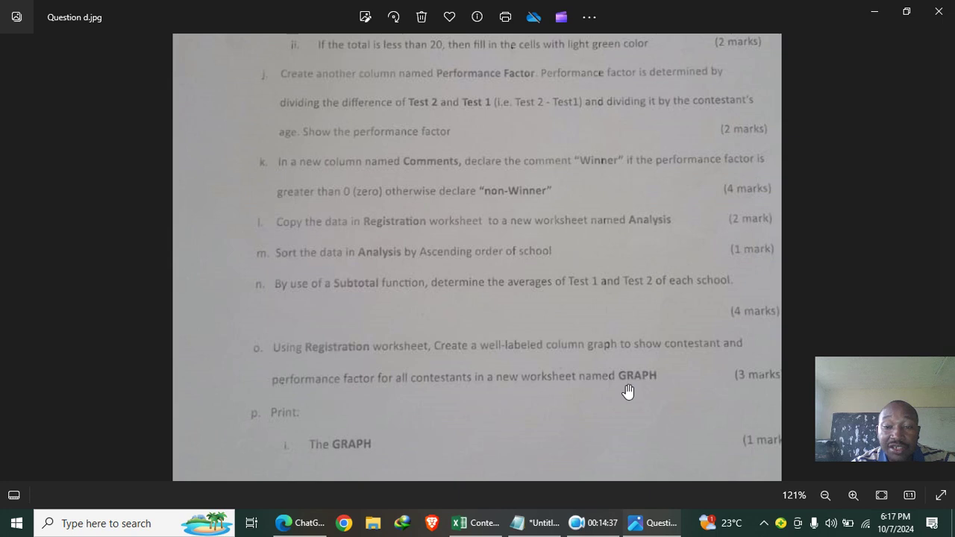
pyautogui.click(474, 522)
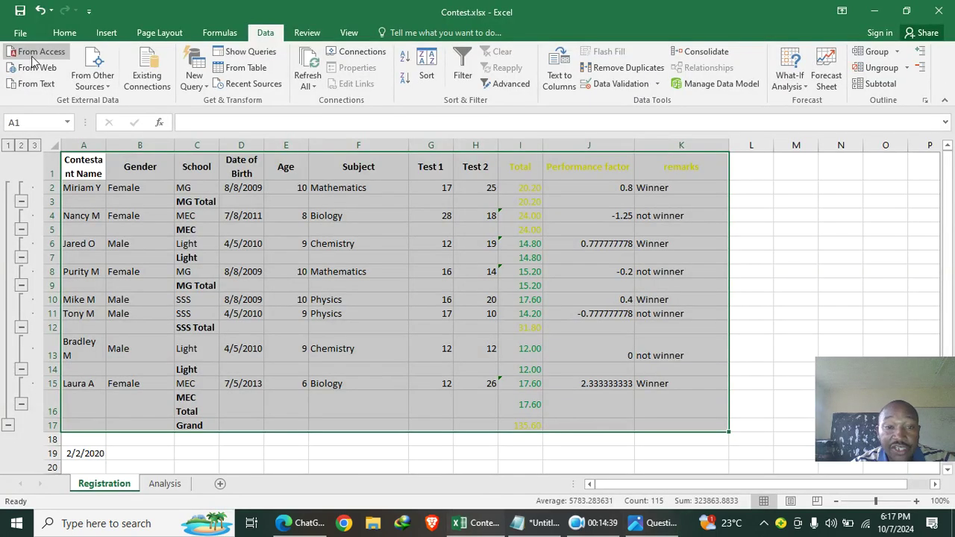
pyautogui.click(38, 9)
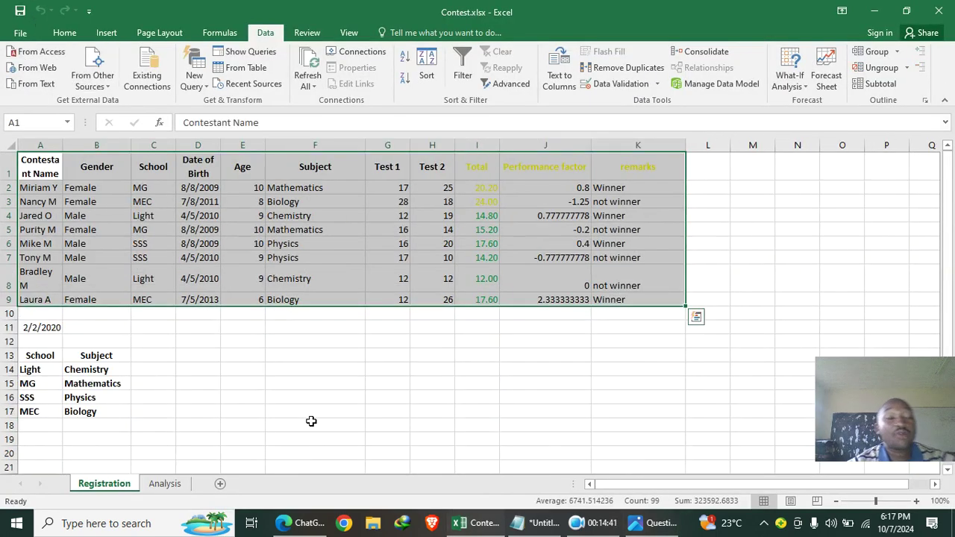
pyautogui.click(309, 422)
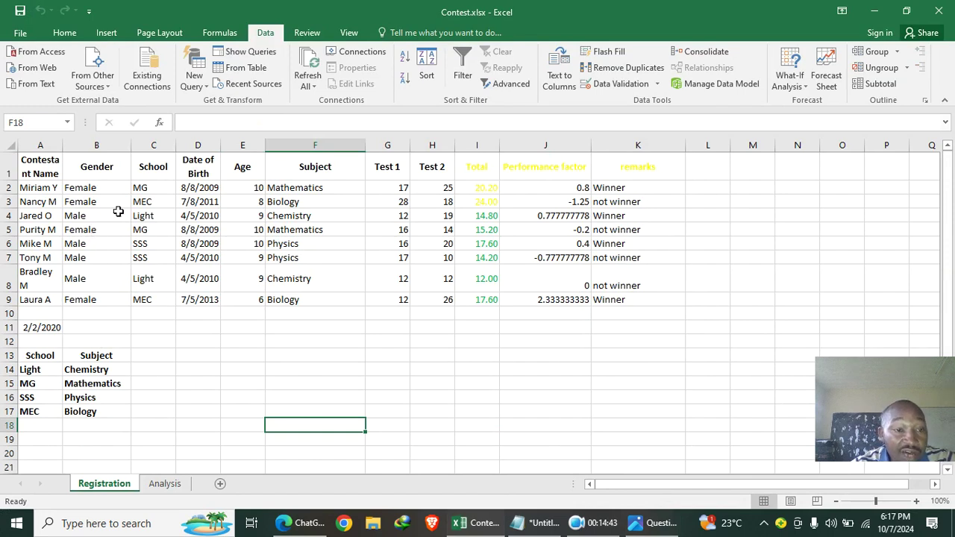
# Insert a 3-D Clustered Column chart from the contestant names in A1:A9 and the performance factors in J1:J9 of the Registration worksheet
pyautogui.moveTo(39, 166); pyautogui.dragTo(46, 297)
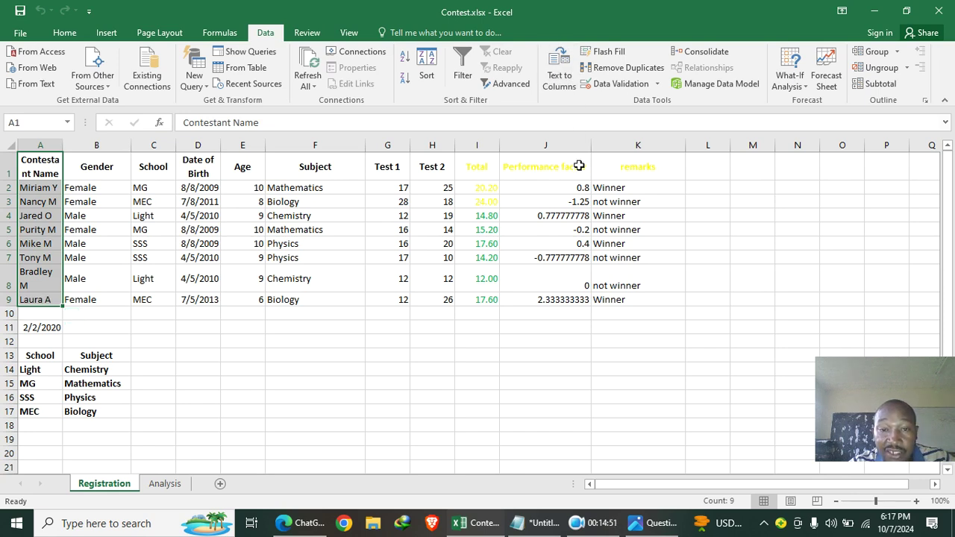
pyautogui.click(630, 522)
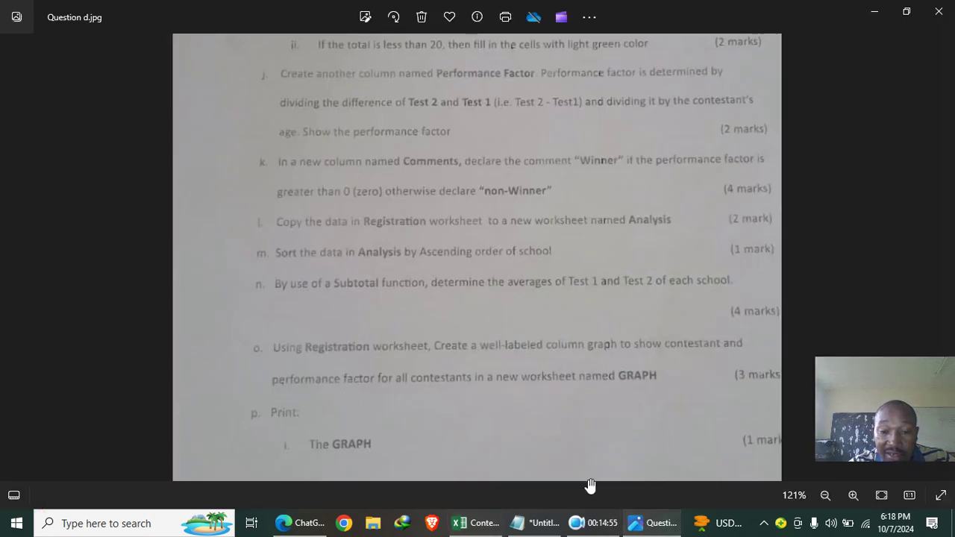
pyautogui.click(470, 523)
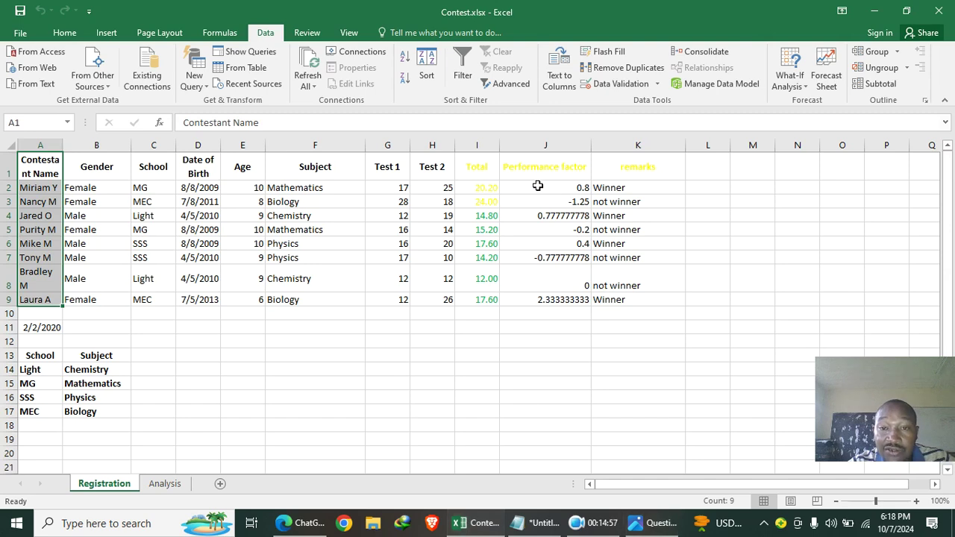
pyautogui.moveTo(543, 176); pyautogui.dragTo(560, 300)
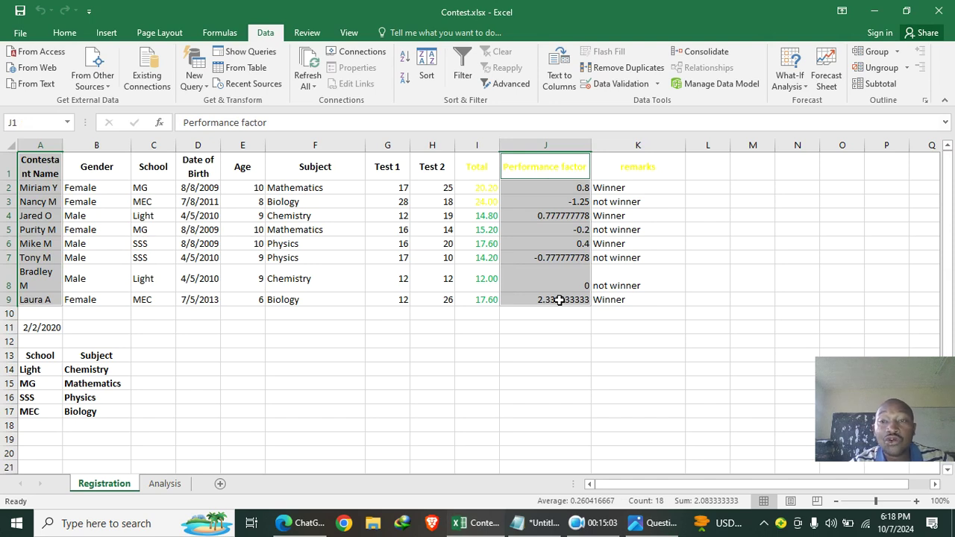
pyautogui.click(103, 34)
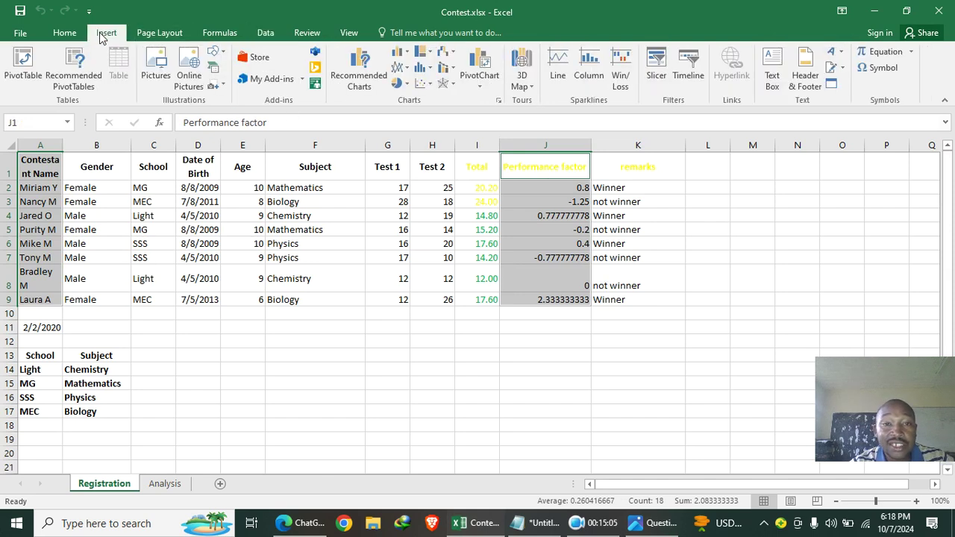
pyautogui.click(401, 51)
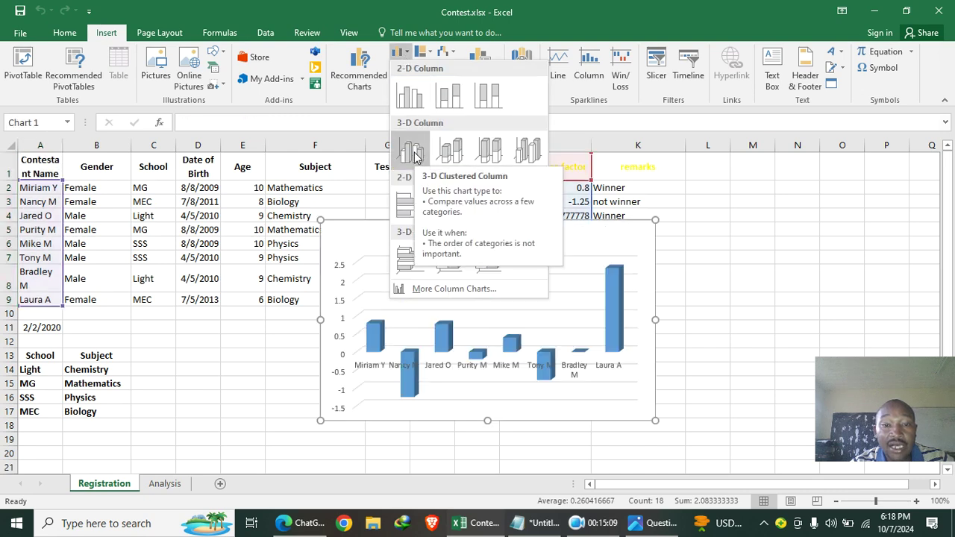
pyautogui.click(416, 153)
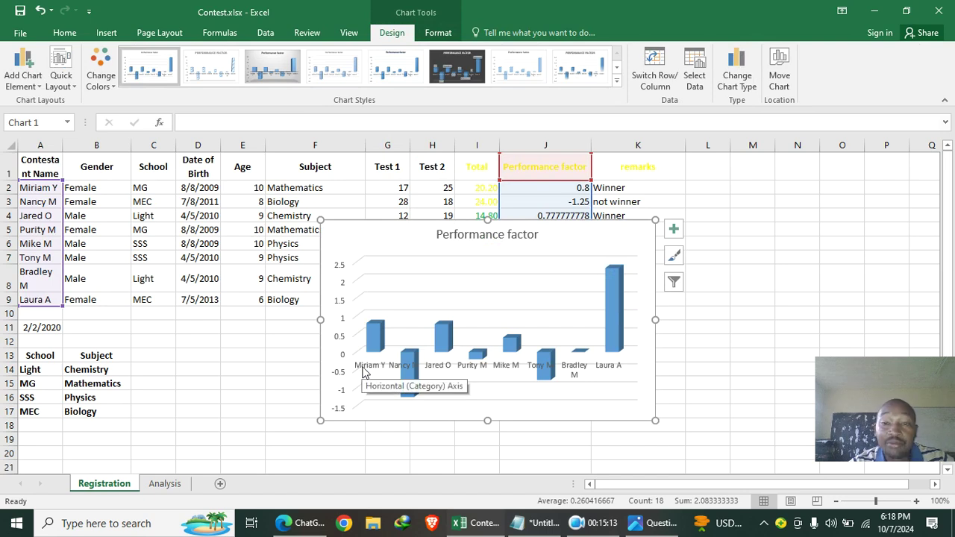
# Move the performance factor chart to a new sheet named GRAPH
pyautogui.click(779, 79)
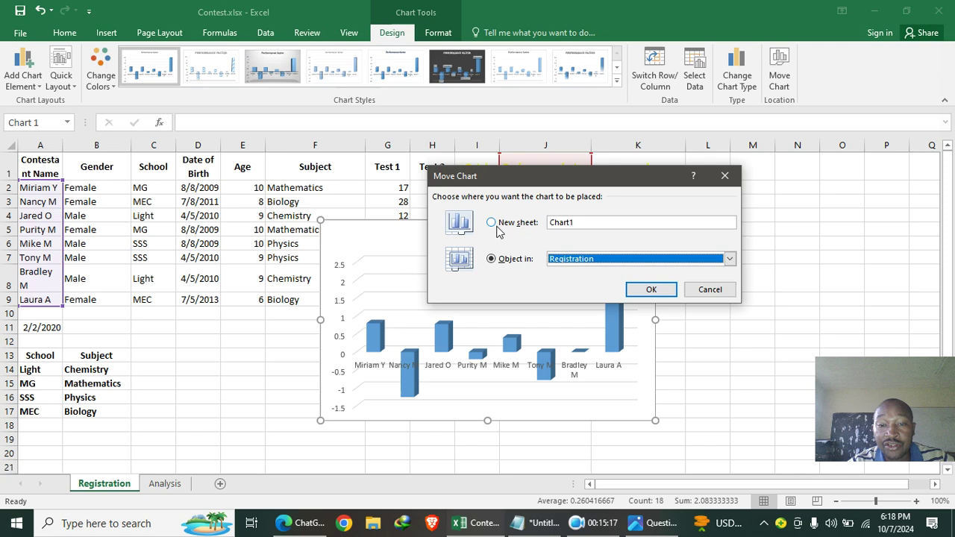
pyautogui.click(497, 228)
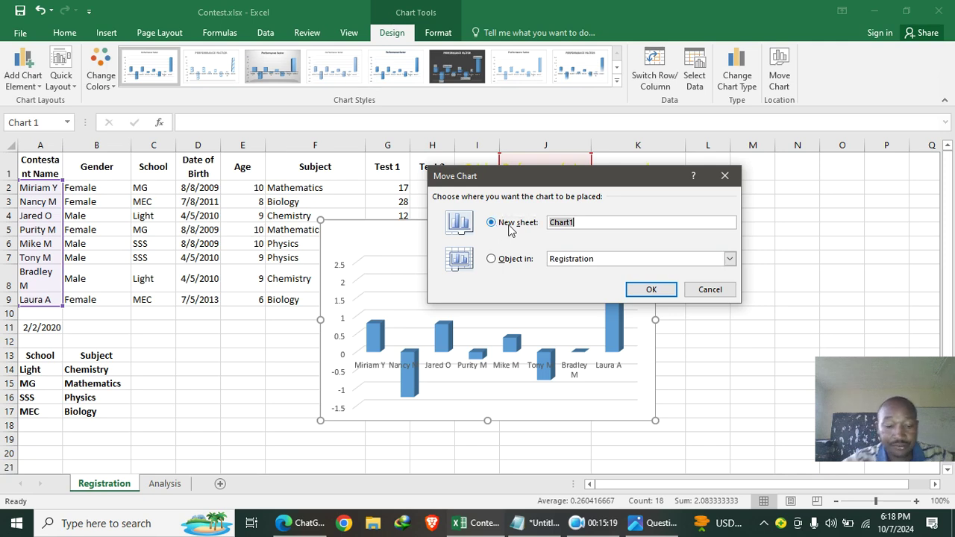
pyautogui.write('GRAPH')
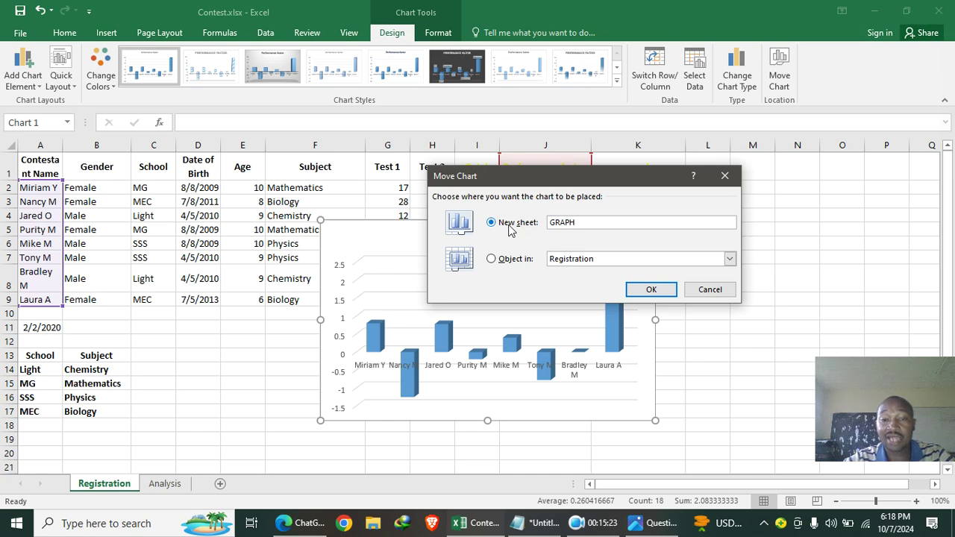
pyautogui.click(666, 288)
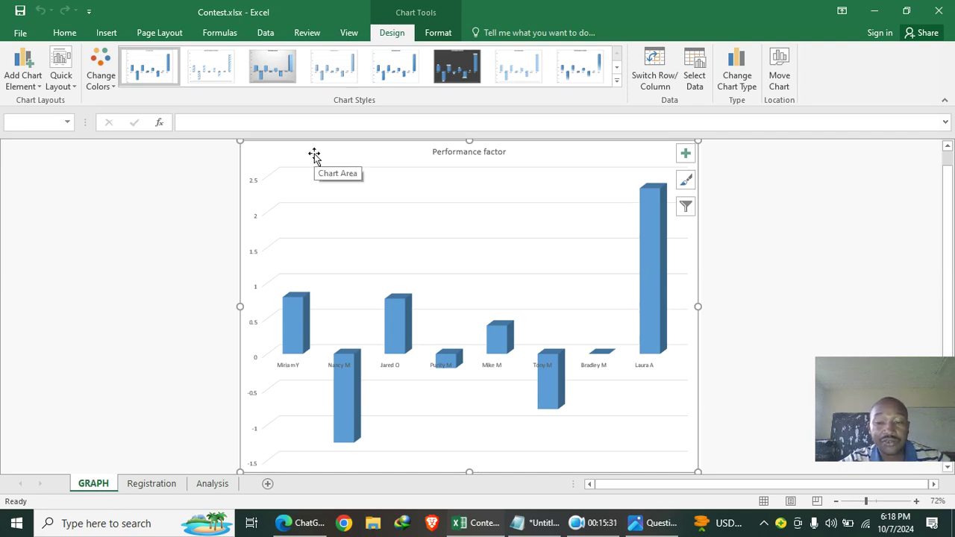
# Check the remaining print instructions under part p in Question d.jpg
pyautogui.click(658, 523)
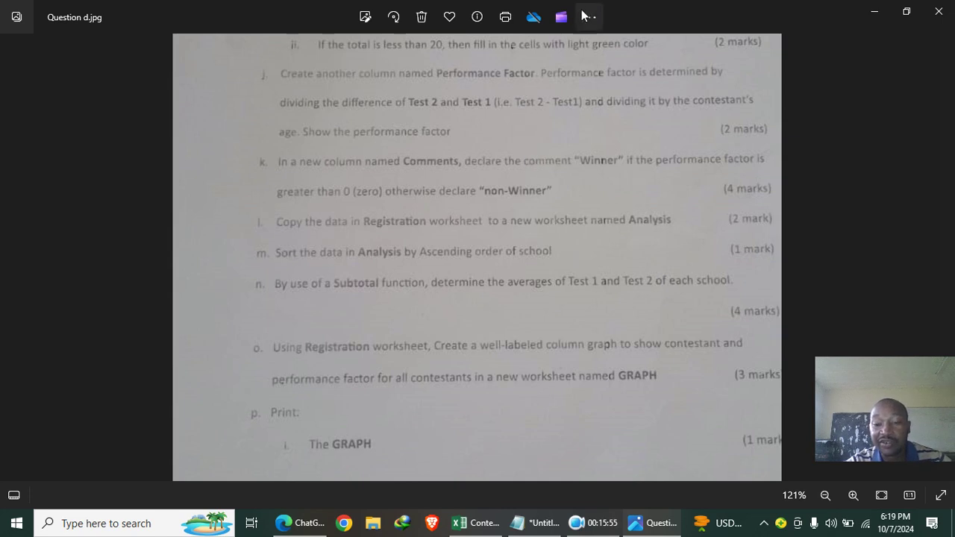
pyautogui.click(590, 522)
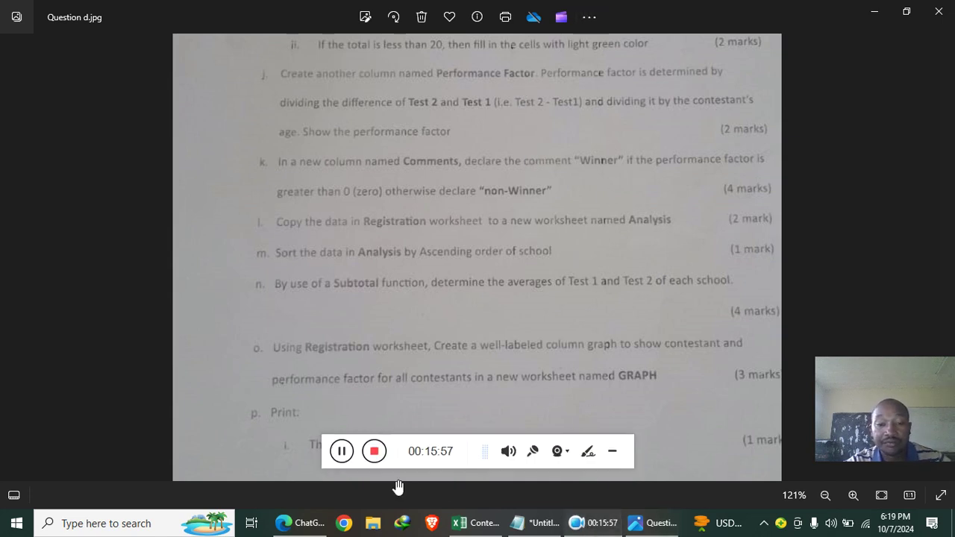